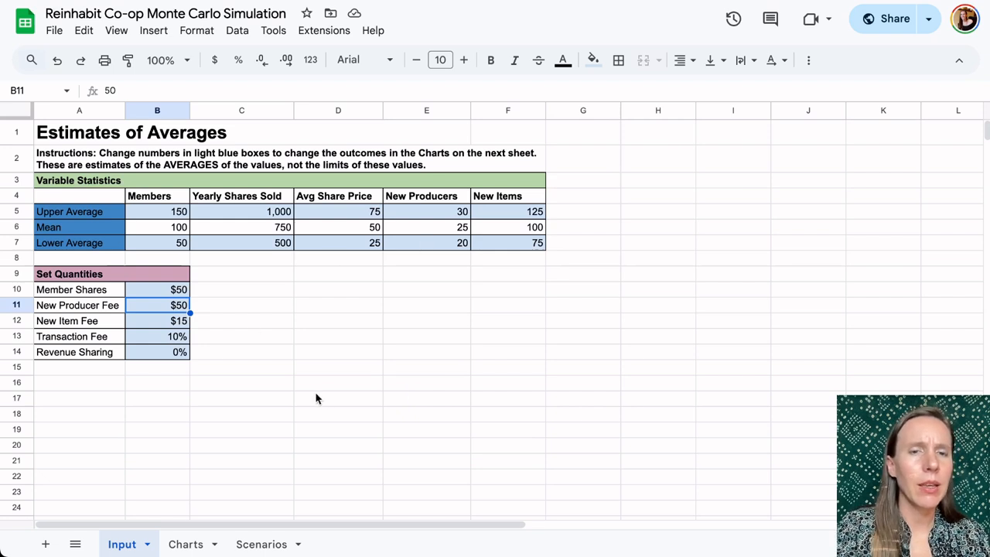
Examine the Estimations of Yearly Co-op Budget histogram on the Charts sheet alongside the averages and set quantities on the Input sheet
{"action": "left_click", "coordinate": [186, 546]}
{"action": "left_click", "coordinate": [251, 545]}
{"action": "left_click", "coordinate": [189, 545]}
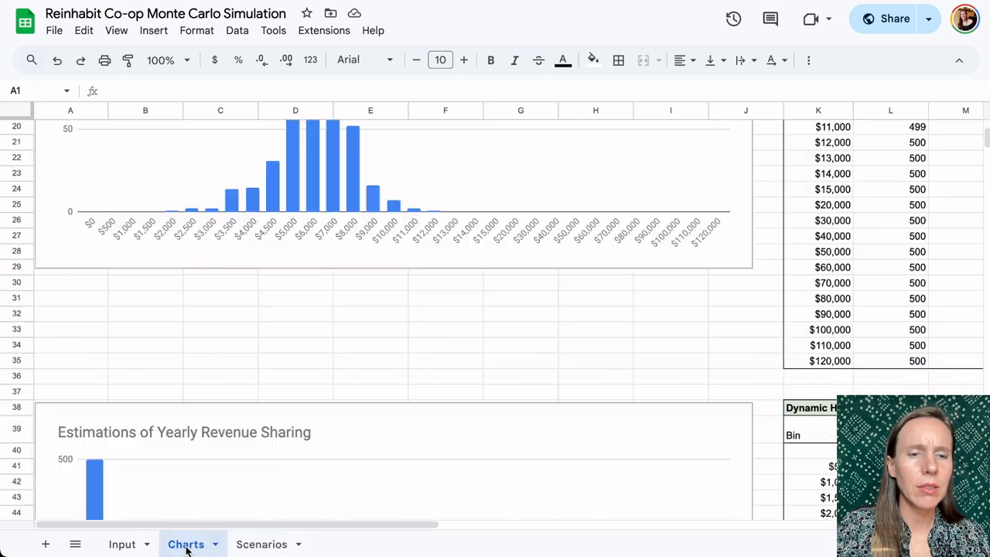
{"action": "left_click", "coordinate": [127, 546]}
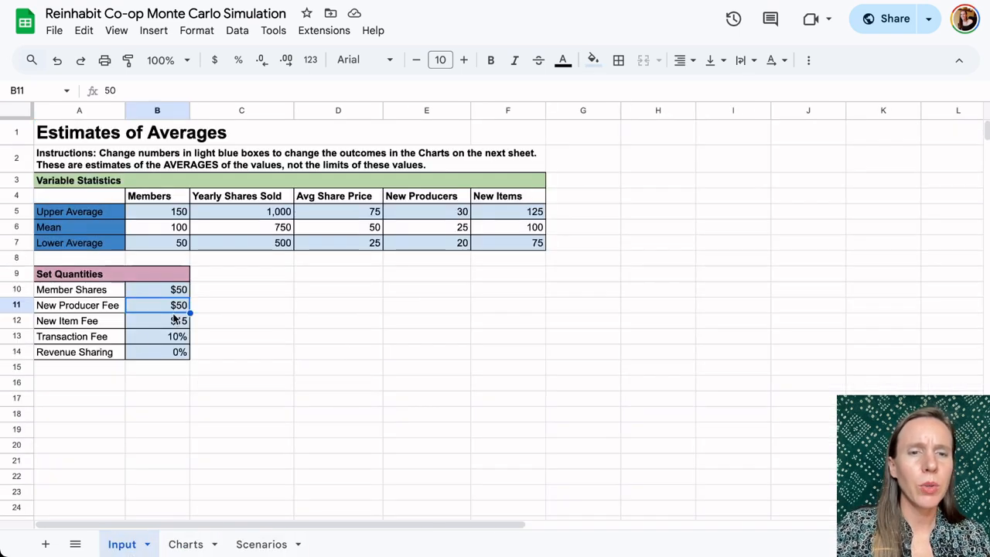
{"action": "left_click", "coordinate": [178, 544]}
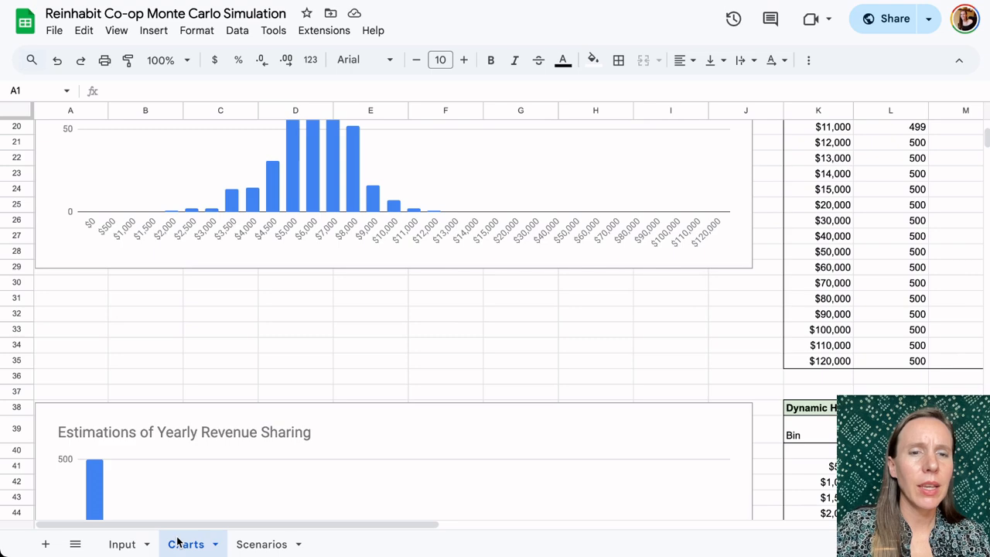
{"action": "scroll", "coordinate": [385, 250], "scroll_direction": "up", "scroll_amount": 5}
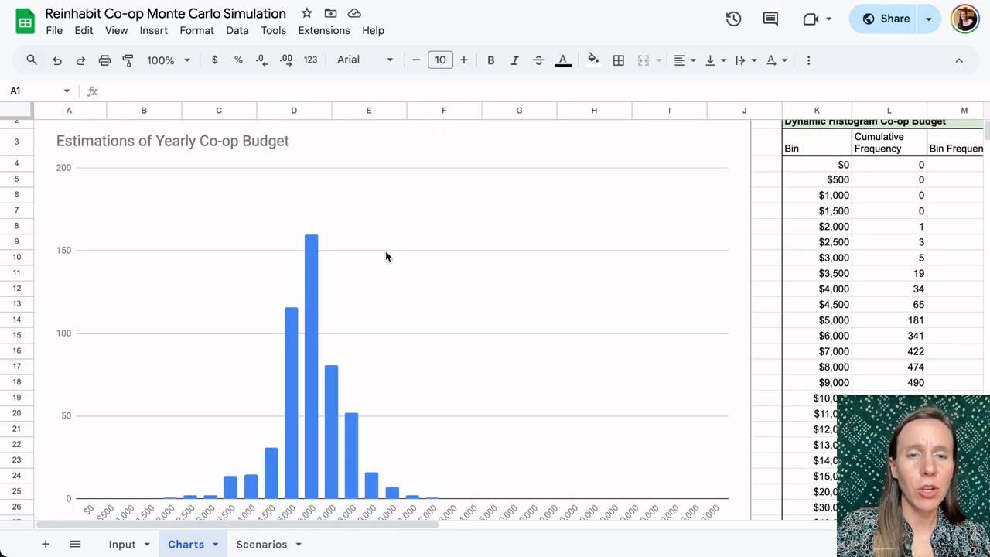
{"action": "scroll", "coordinate": [364, 394], "scroll_direction": "down", "scroll_amount": 2}
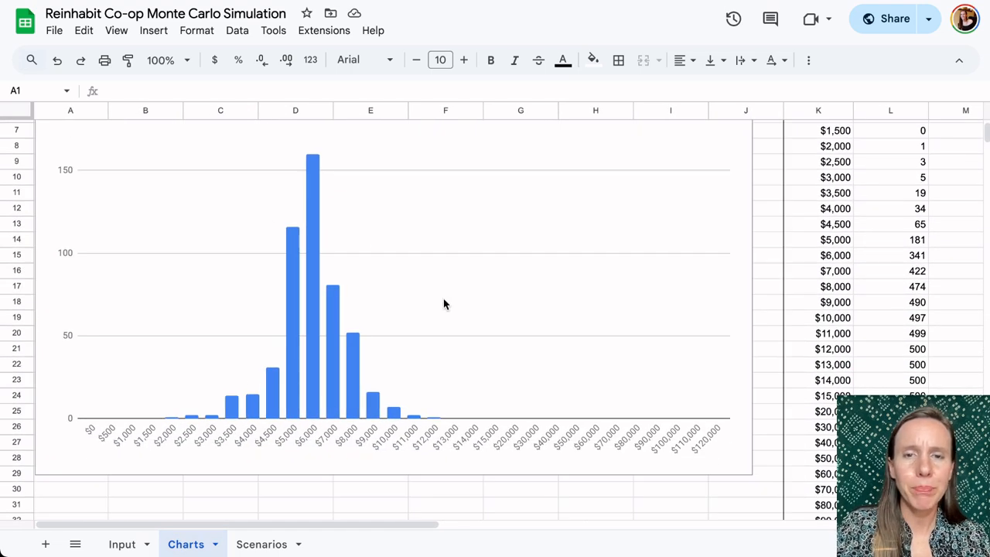
{"action": "scroll", "coordinate": [443, 304], "scroll_direction": "up", "scroll_amount": 2}
{"action": "scroll", "coordinate": [443, 304], "scroll_direction": "down", "scroll_amount": 2}
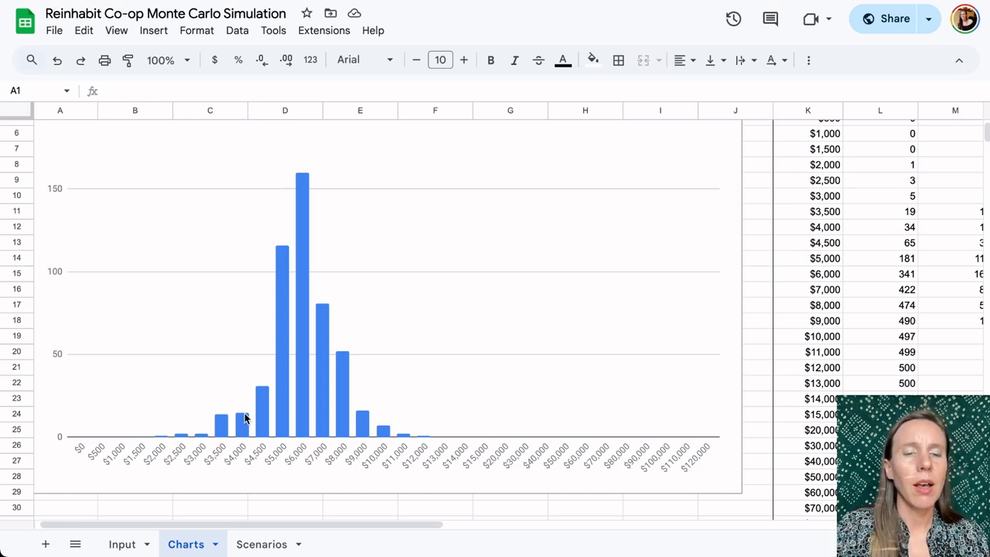
{"action": "left_click", "coordinate": [123, 542]}
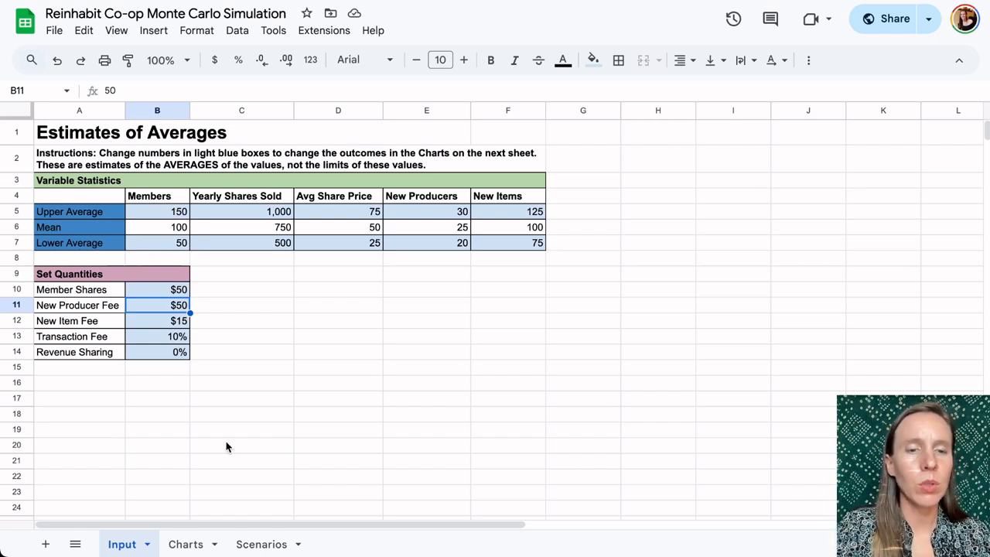
{"action": "left_click", "coordinate": [187, 544]}
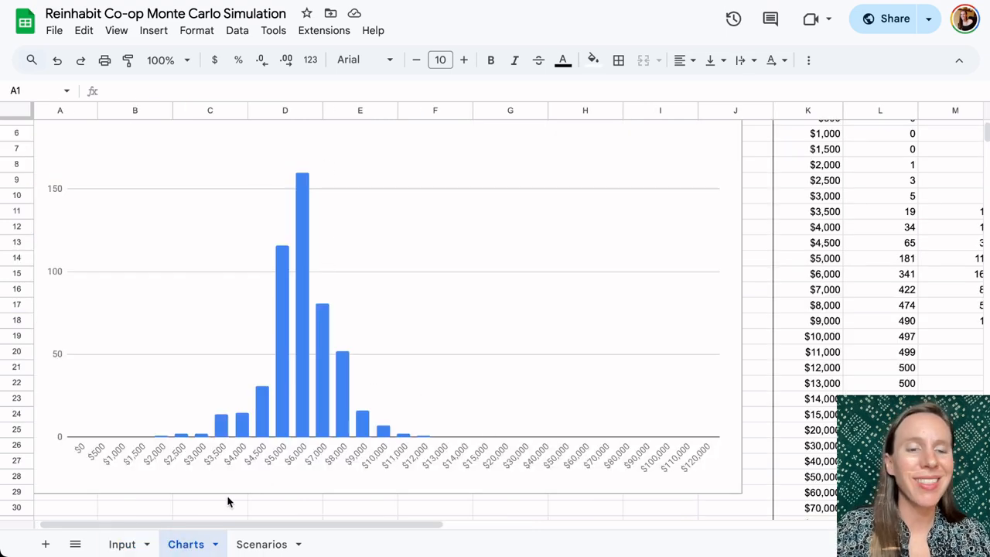
{"action": "left_click", "coordinate": [115, 545]}
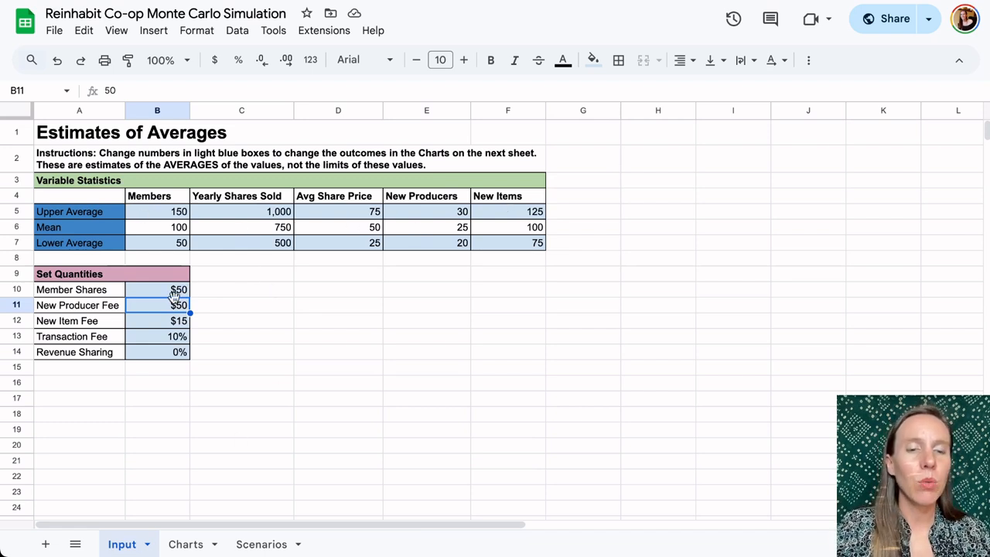
Review the simulated scenarios on the Scenarios sheet from the first row through the last and back to the first
{"action": "left_click", "coordinate": [261, 544]}
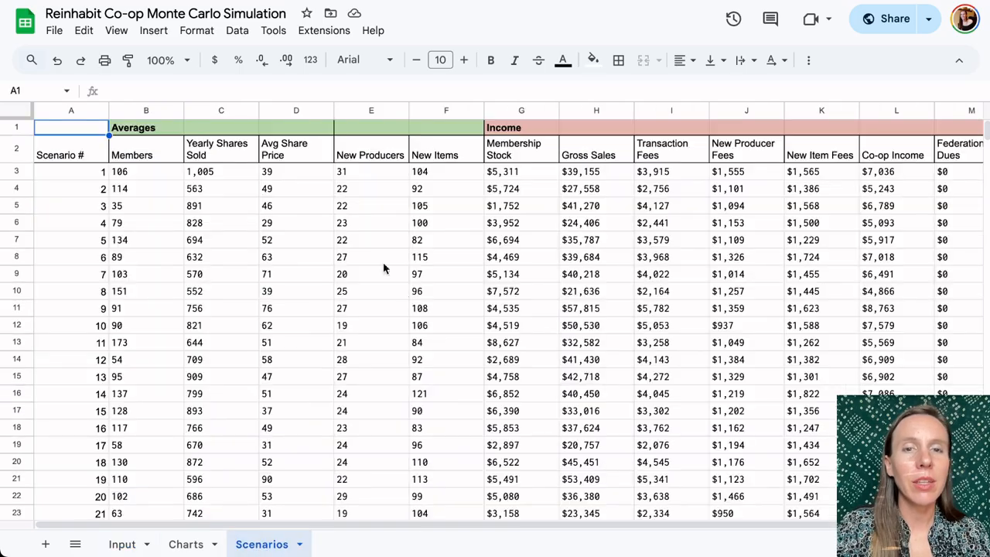
{"action": "scroll", "coordinate": [172, 335], "scroll_direction": "down", "scroll_amount": 20}
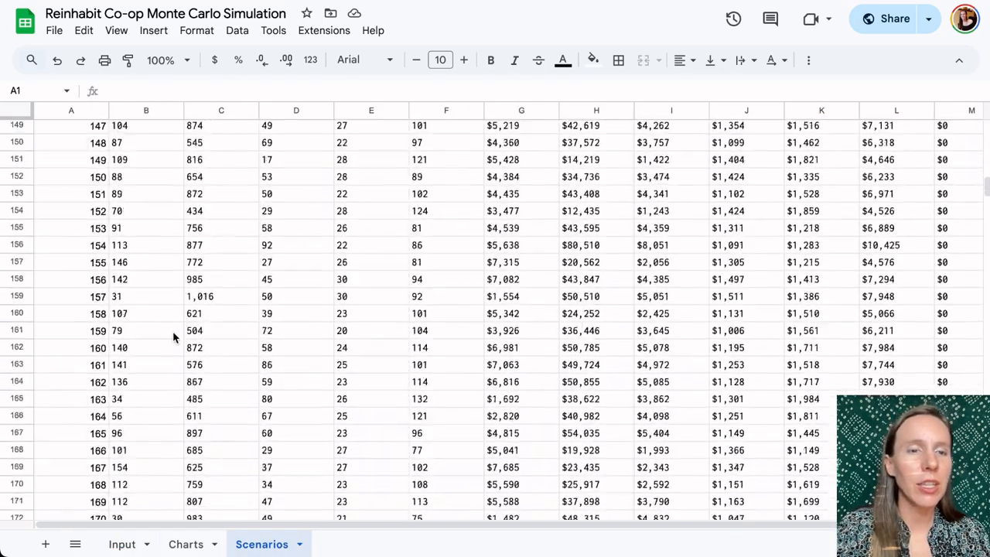
{"action": "scroll", "coordinate": [172, 282], "scroll_direction": "down", "scroll_amount": 20}
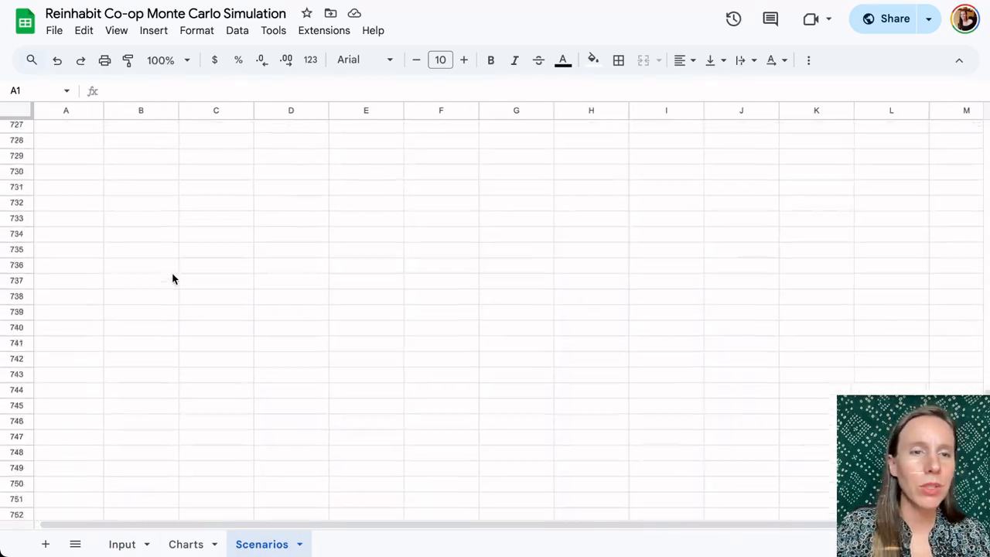
{"action": "scroll", "coordinate": [173, 279], "scroll_direction": "up", "scroll_amount": 20}
{"action": "scroll", "coordinate": [172, 279], "scroll_direction": "up", "scroll_amount": 20}
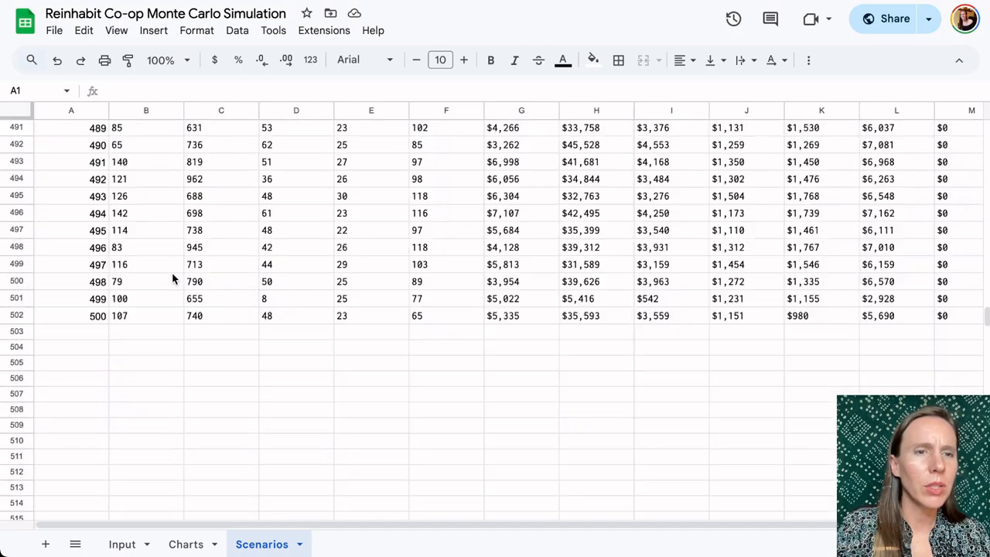
{"action": "scroll", "coordinate": [172, 279], "scroll_direction": "down", "scroll_amount": 9}
{"action": "scroll", "coordinate": [173, 279], "scroll_direction": "up", "scroll_amount": 4}
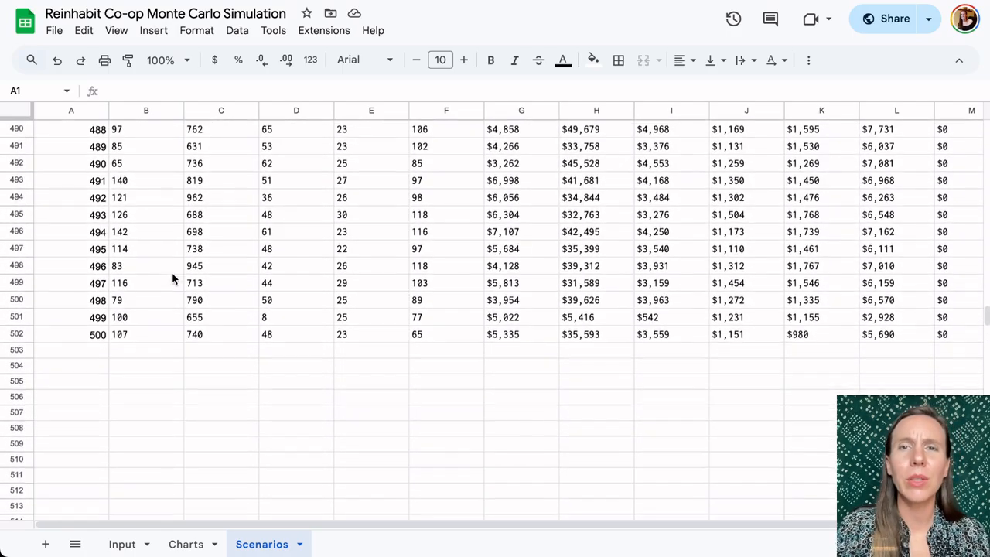
{"action": "scroll", "coordinate": [172, 279], "scroll_direction": "up", "scroll_amount": 1}
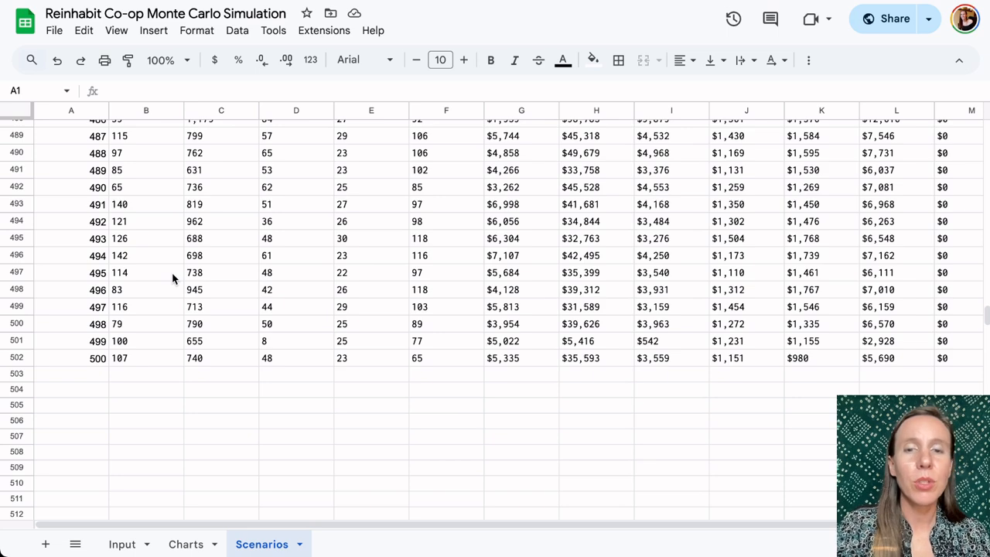
{"action": "scroll", "coordinate": [174, 231], "scroll_direction": "up", "scroll_amount": 3}
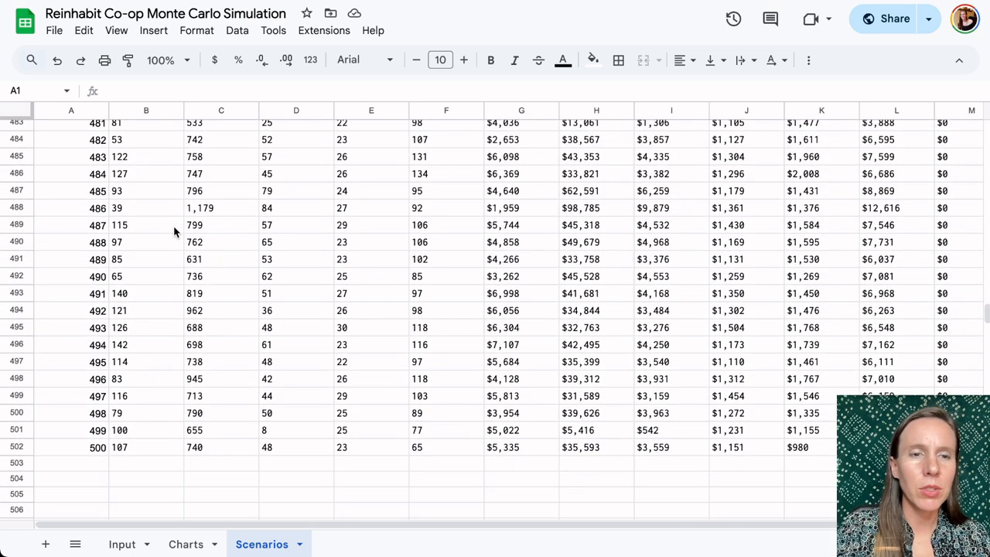
{"action": "scroll", "coordinate": [174, 230], "scroll_direction": "up", "scroll_amount": 1}
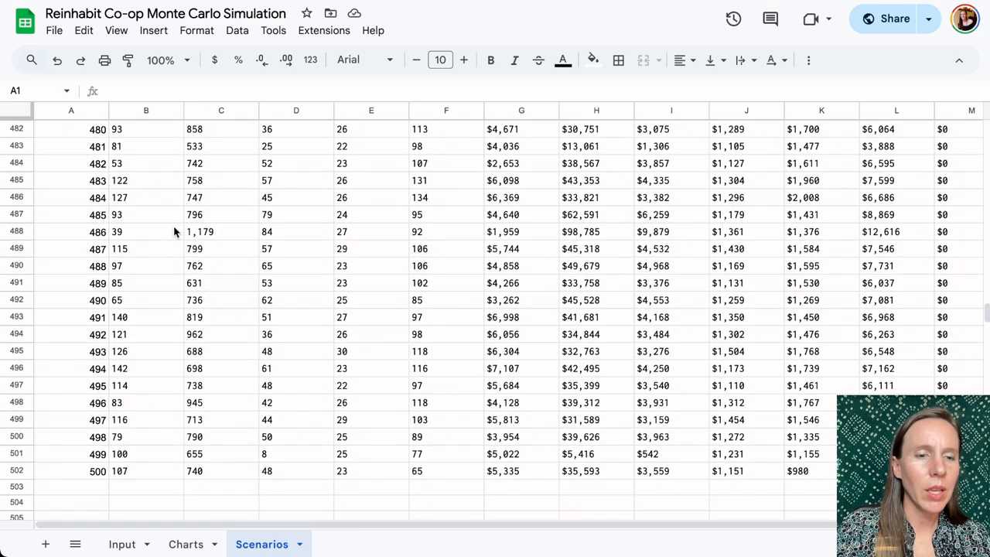
{"action": "scroll", "coordinate": [174, 231], "scroll_direction": "down", "scroll_amount": 1}
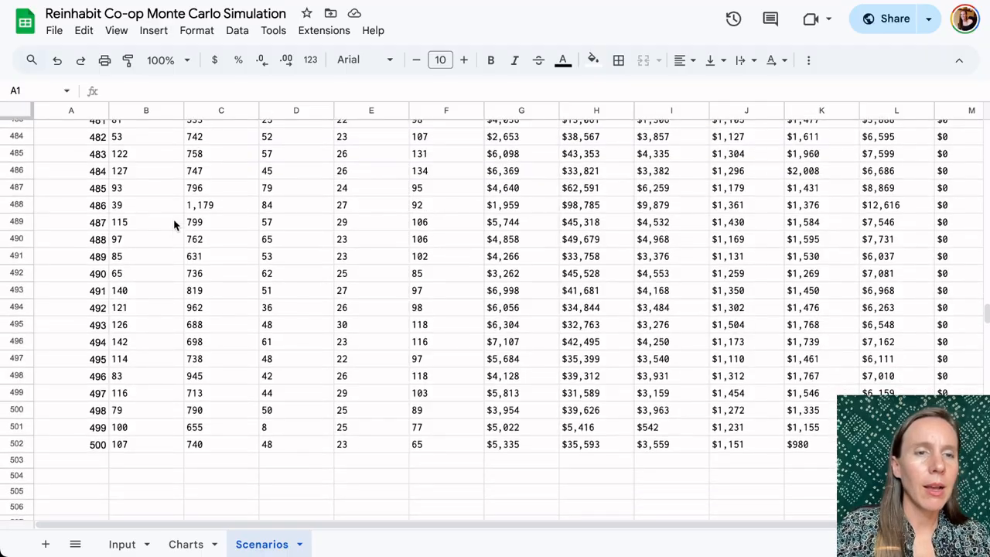
{"action": "scroll", "coordinate": [174, 205], "scroll_direction": "up", "scroll_amount": 20}
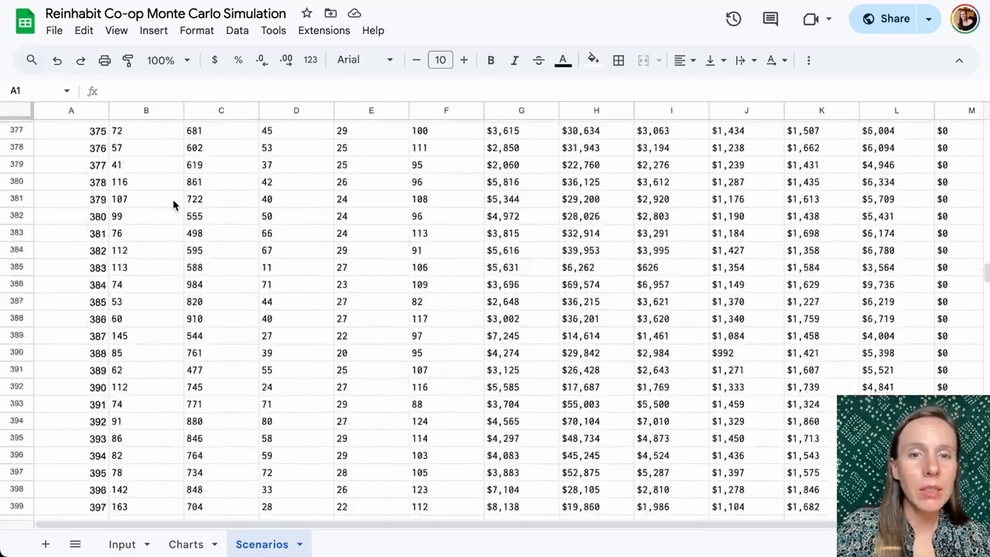
{"action": "scroll", "coordinate": [174, 205], "scroll_direction": "up", "scroll_amount": 20}
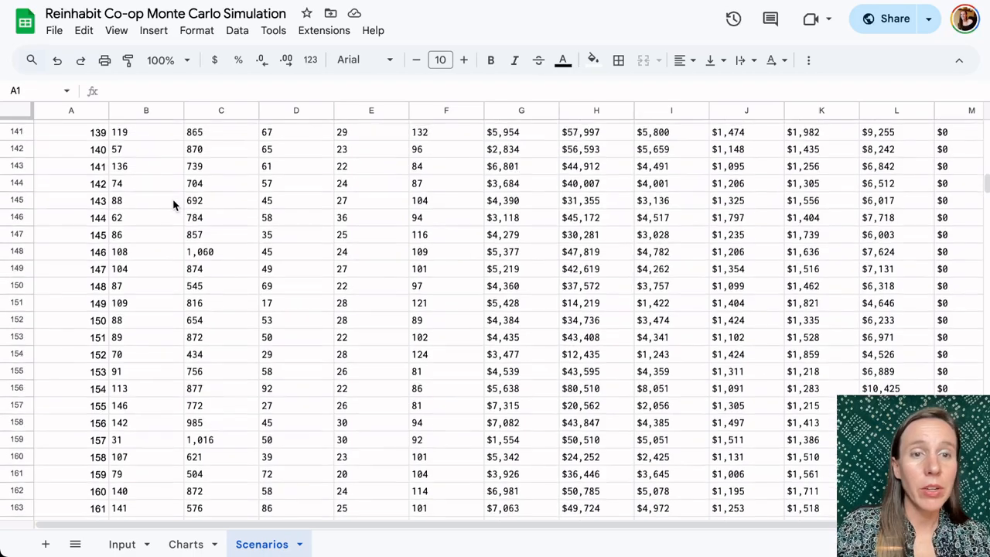
{"action": "scroll", "coordinate": [174, 205], "scroll_direction": "up", "scroll_amount": 8}
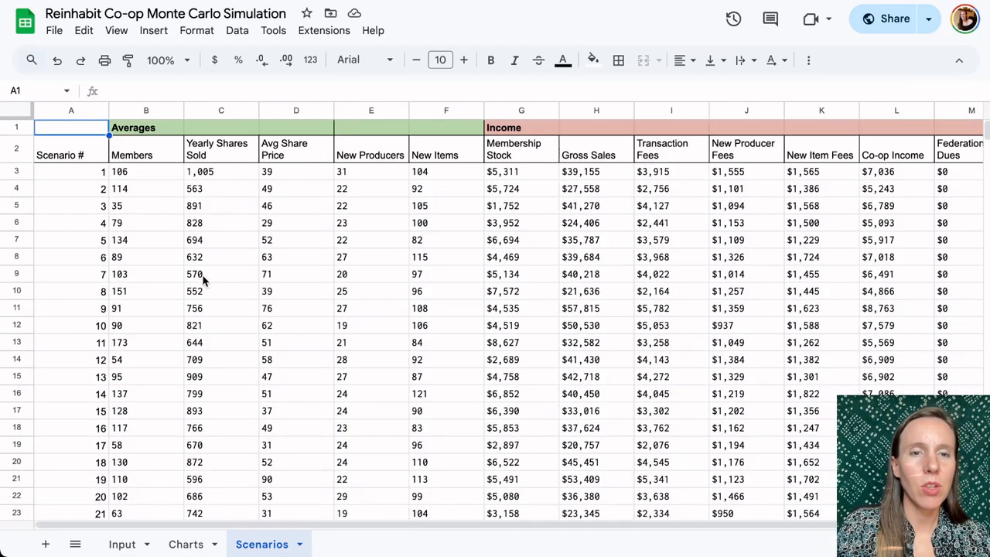
Set the Upper Average for Members on the Input sheet to 200
{"action": "left_click", "coordinate": [118, 541]}
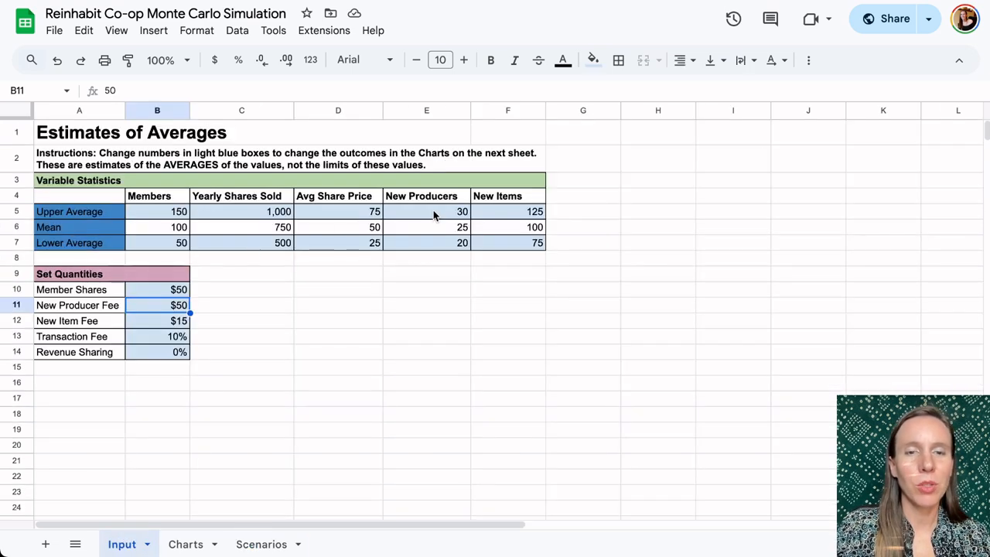
{"action": "left_click", "coordinate": [154, 215]}
{"action": "type", "text": "200"}
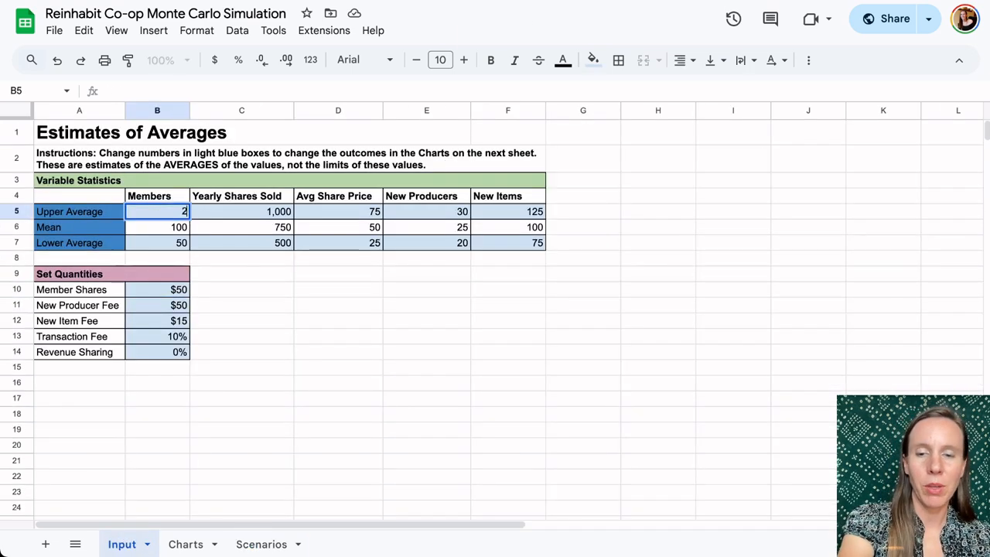
{"action": "left_click", "coordinate": [208, 264]}
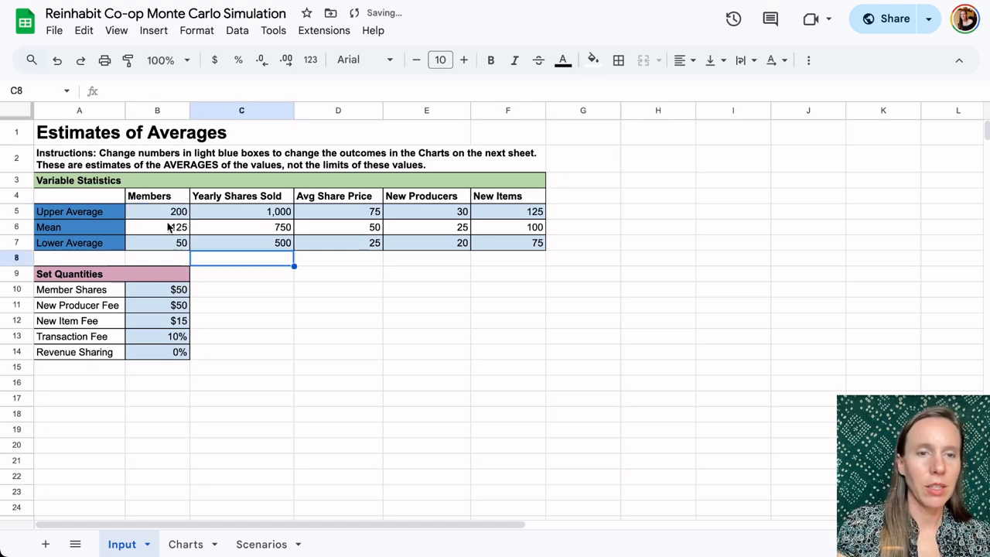
Compare the Members values on the Scenarios sheet with the Input averages, and inspect the Members formula for scenario 9
{"action": "left_click", "coordinate": [266, 542]}
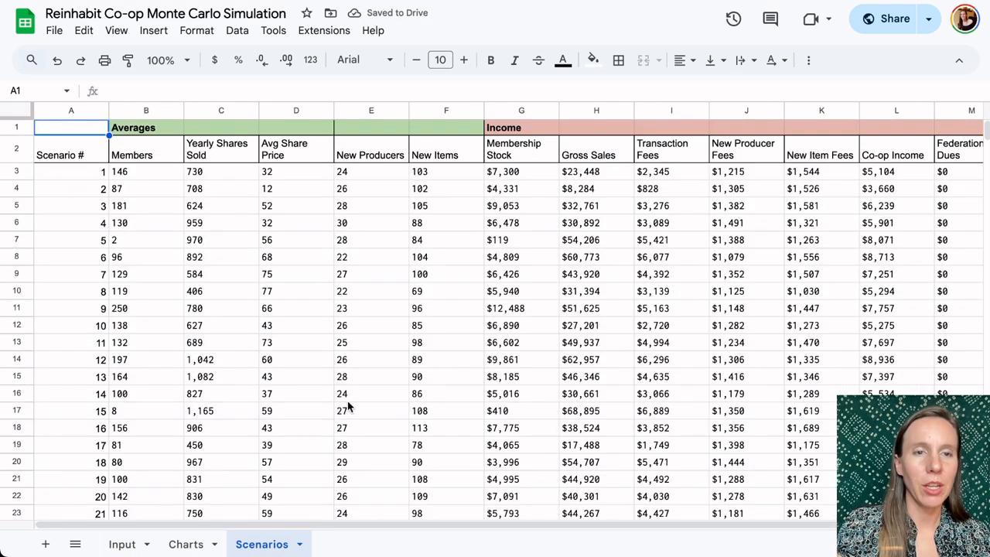
{"action": "scroll", "coordinate": [124, 343], "scroll_direction": "down", "scroll_amount": 5}
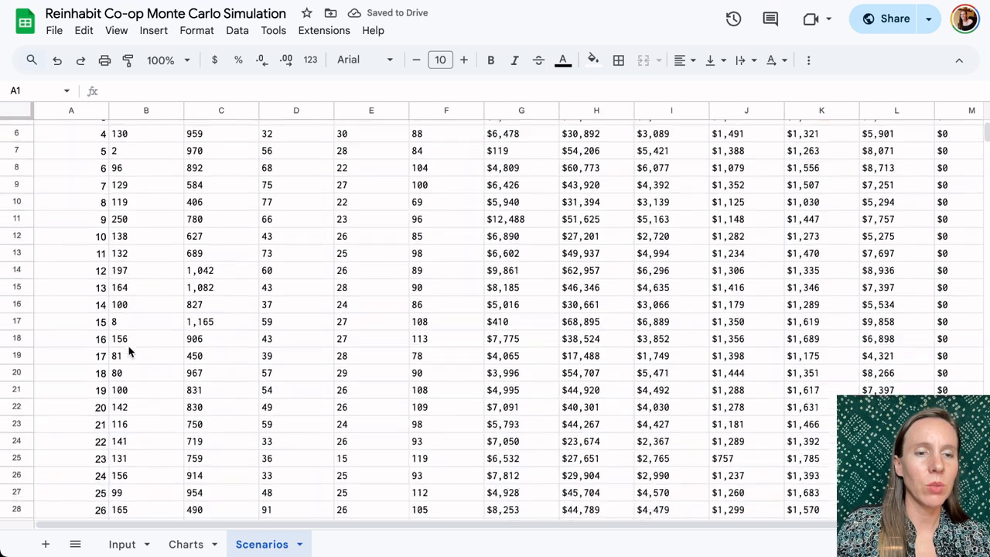
{"action": "scroll", "coordinate": [126, 349], "scroll_direction": "up", "scroll_amount": 5}
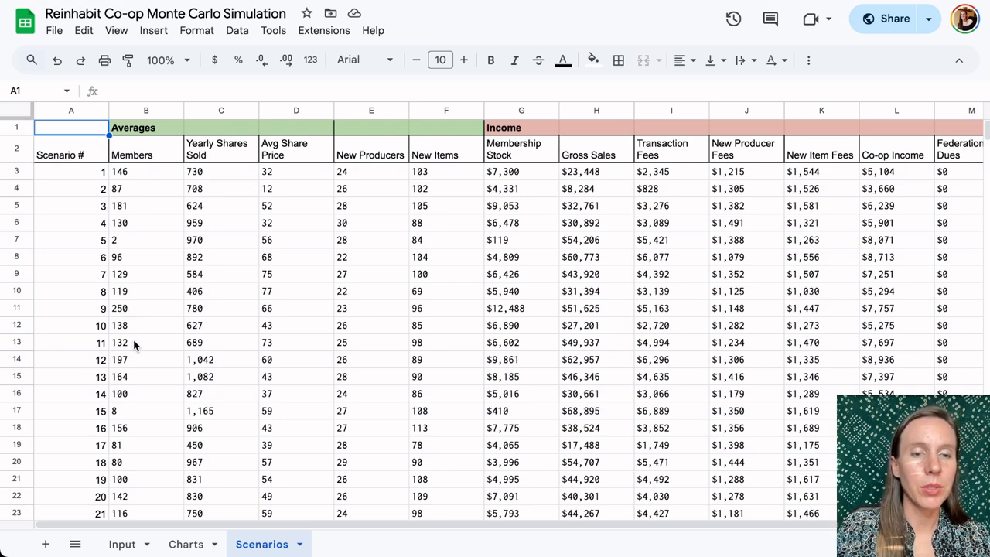
{"action": "left_click", "coordinate": [122, 545]}
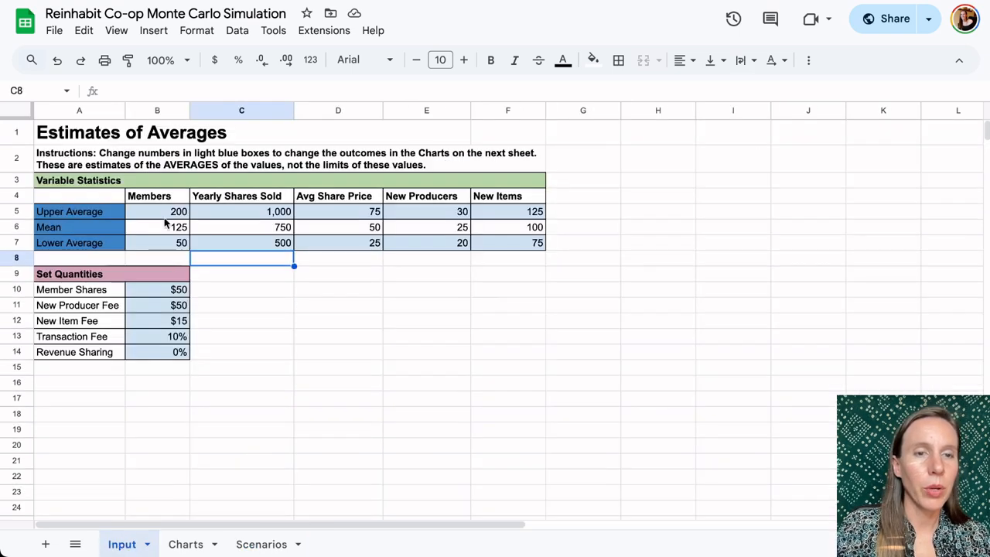
{"action": "left_click", "coordinate": [260, 543]}
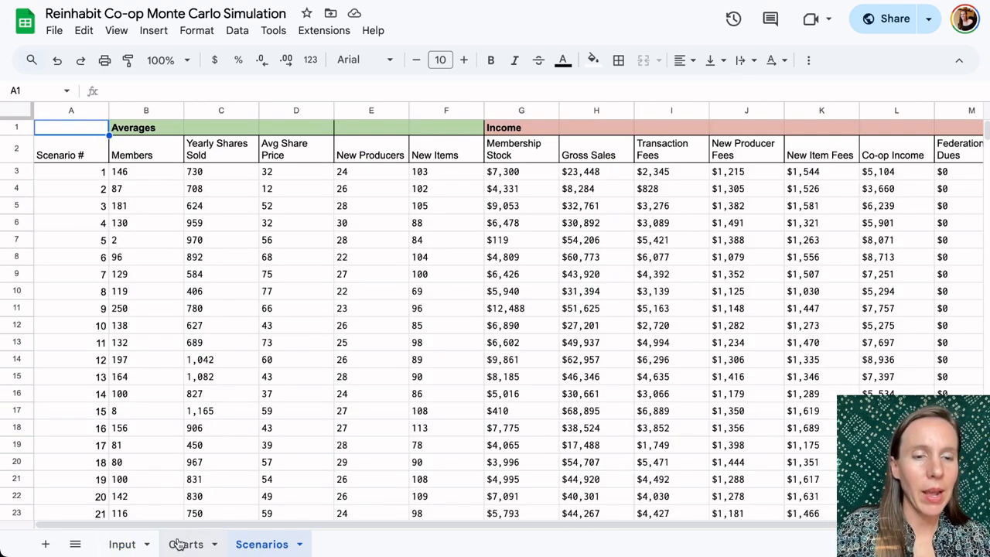
{"action": "left_click", "coordinate": [123, 545]}
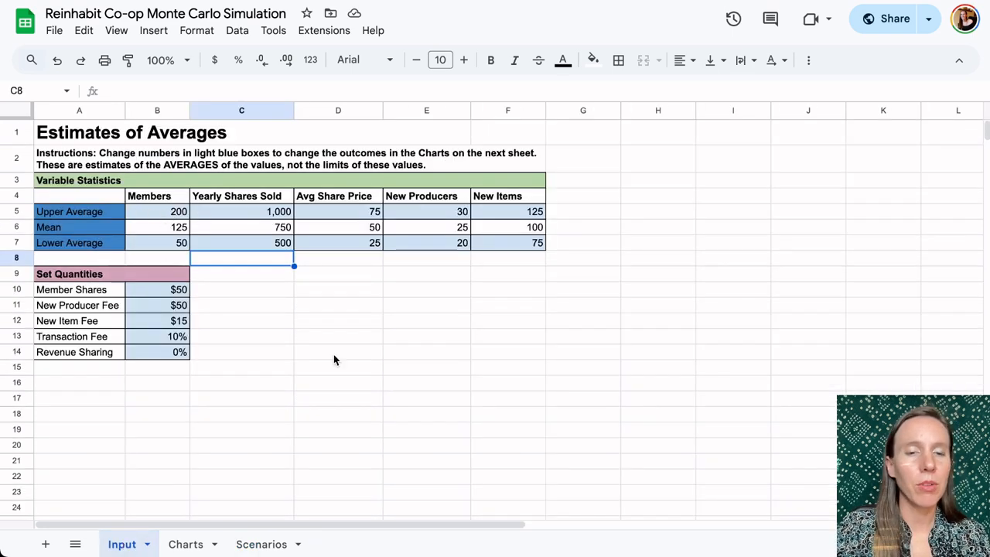
{"action": "left_click", "coordinate": [260, 544]}
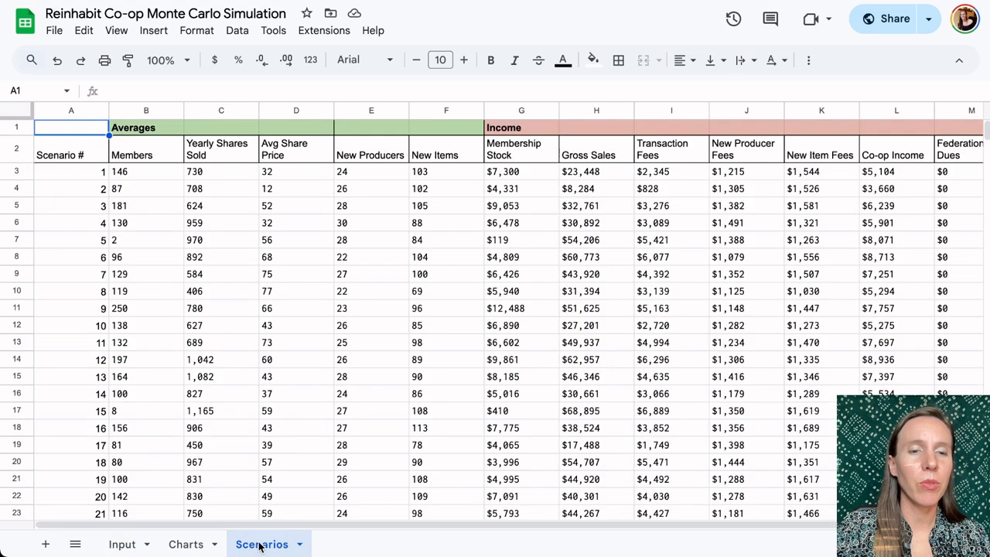
{"action": "left_click", "coordinate": [133, 310]}
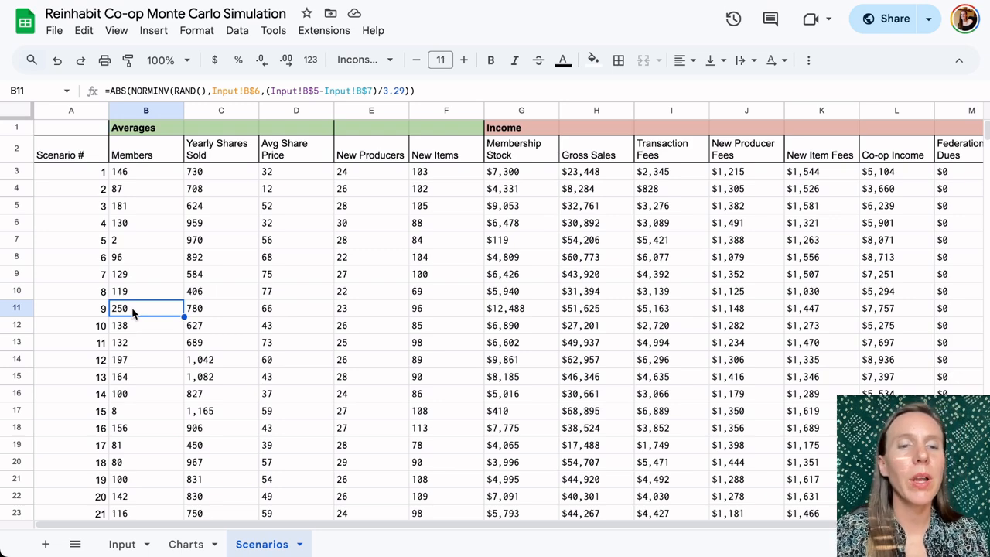
Open the Upper Average label in cell A5 of the Input sheet for editing and select its text
{"action": "left_click", "coordinate": [121, 543]}
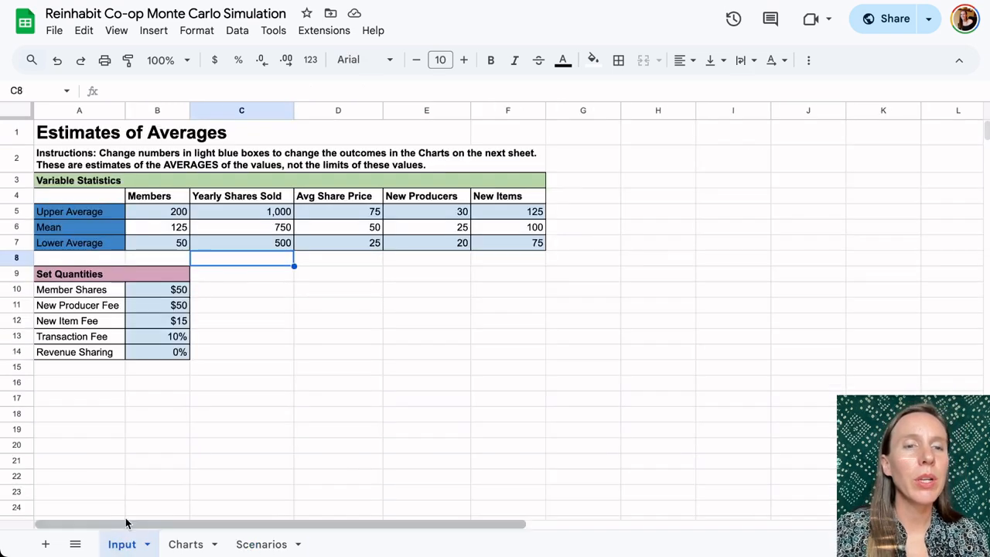
{"action": "left_click", "coordinate": [69, 213]}
{"action": "double_click", "coordinate": [84, 217]}
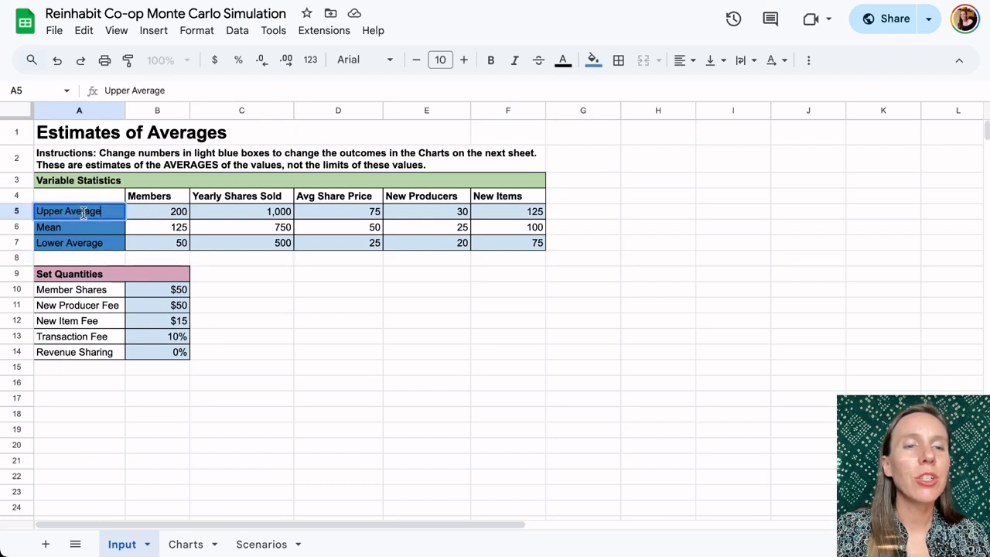
{"action": "left_click_drag", "start_coordinate": [105, 213], "coordinate": [67, 214]}
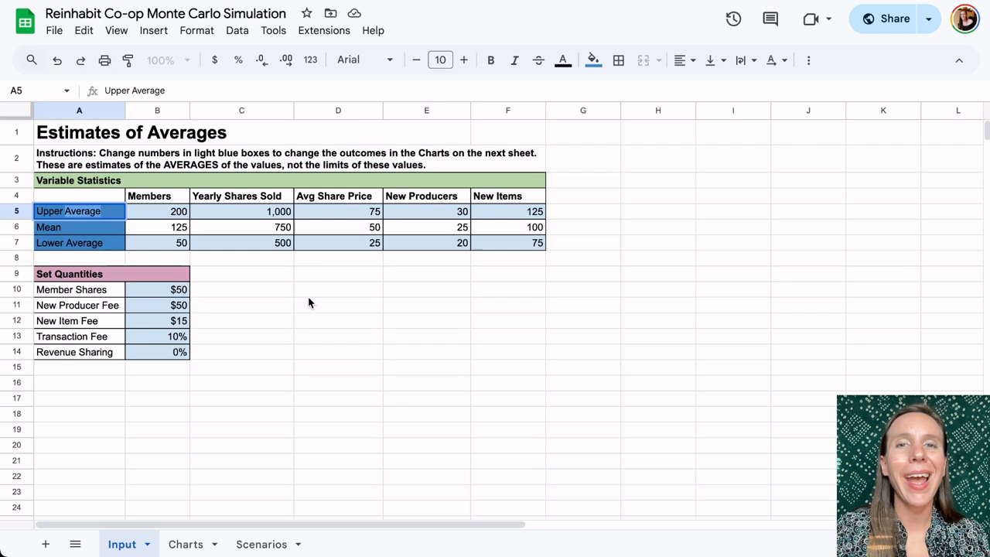
Examine the Upper and Lower Average values for Members and the Upper Average for Yearly Shares Sold on the Input sheet
{"action": "left_click", "coordinate": [152, 211]}
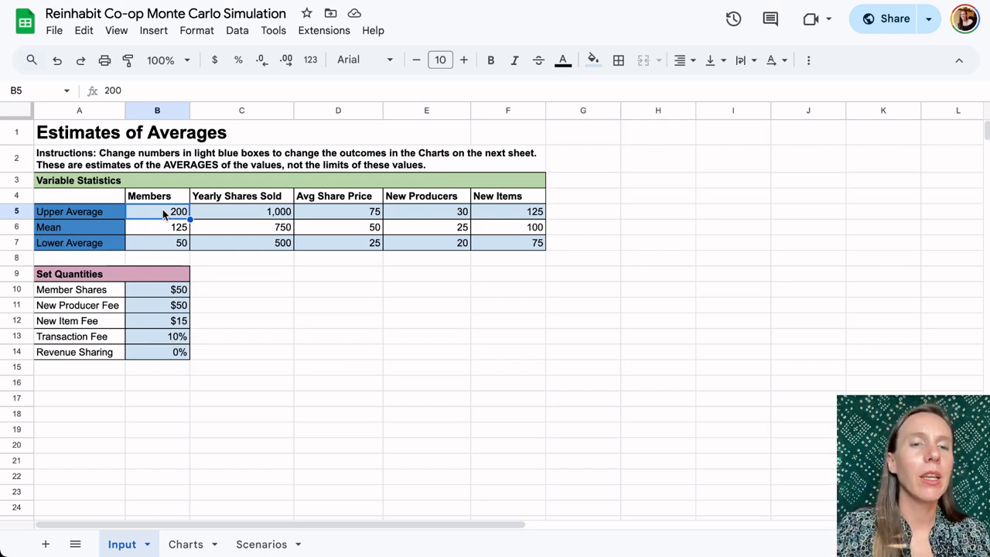
{"action": "left_click", "coordinate": [162, 247]}
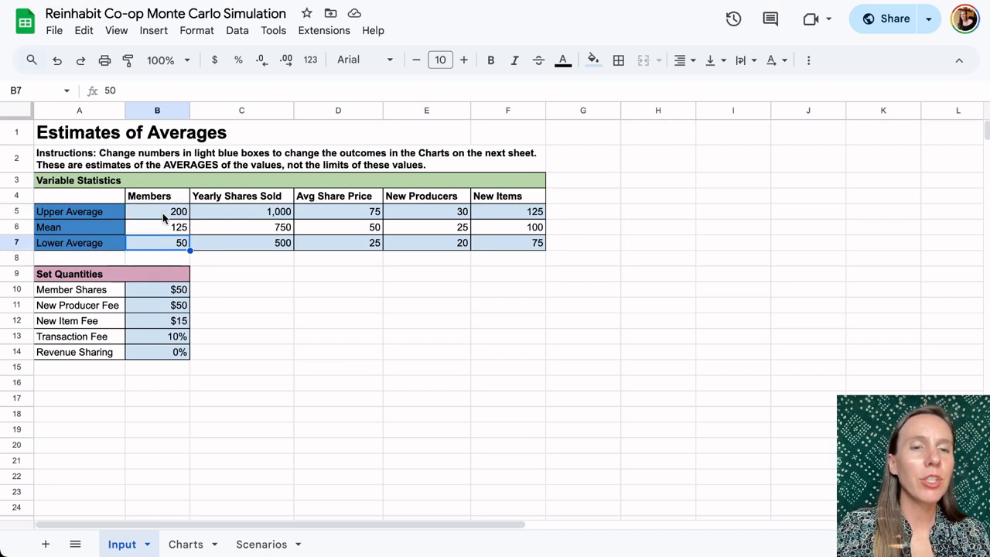
{"action": "left_click", "coordinate": [163, 213]}
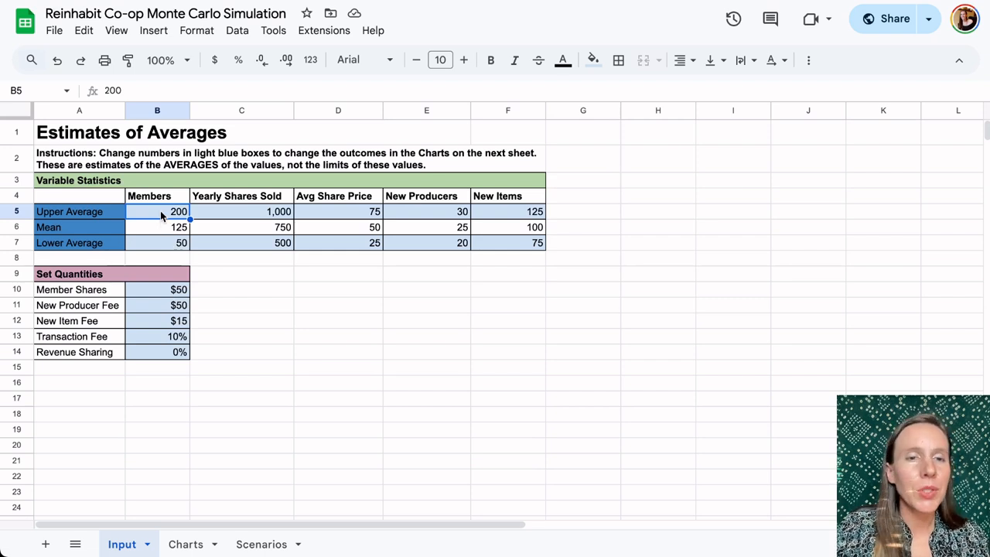
{"action": "left_click", "coordinate": [257, 208]}
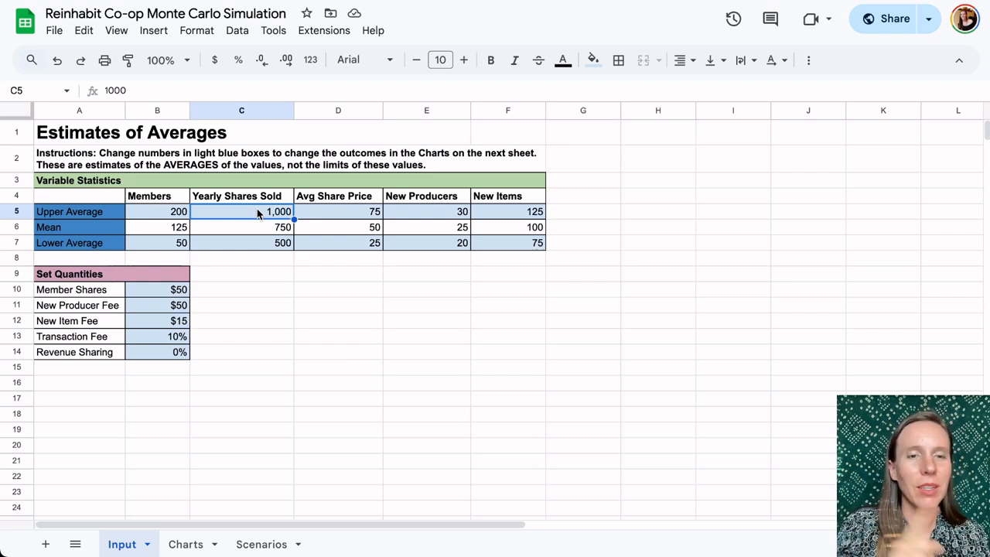
{"action": "left_click", "coordinate": [249, 198]}
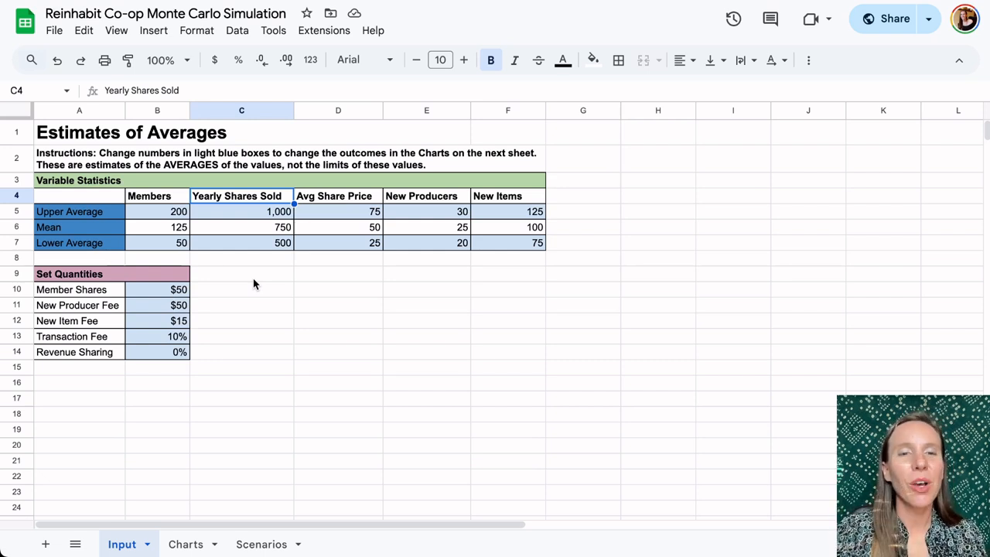
{"action": "left_click", "coordinate": [249, 219]}
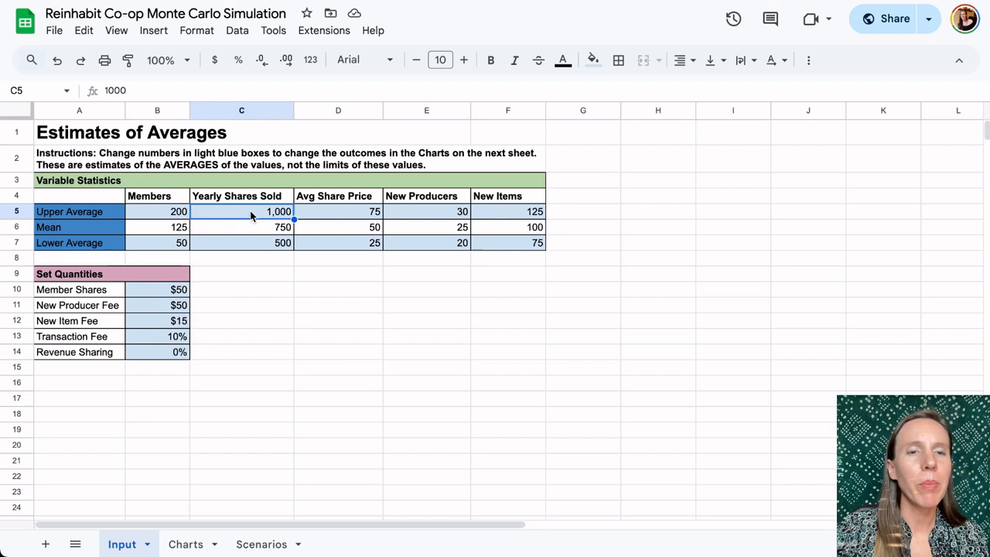
Set the Upper Average for Members on the Input sheet to 150
{"action": "left_click", "coordinate": [165, 211]}
{"action": "type", "text": "150"}
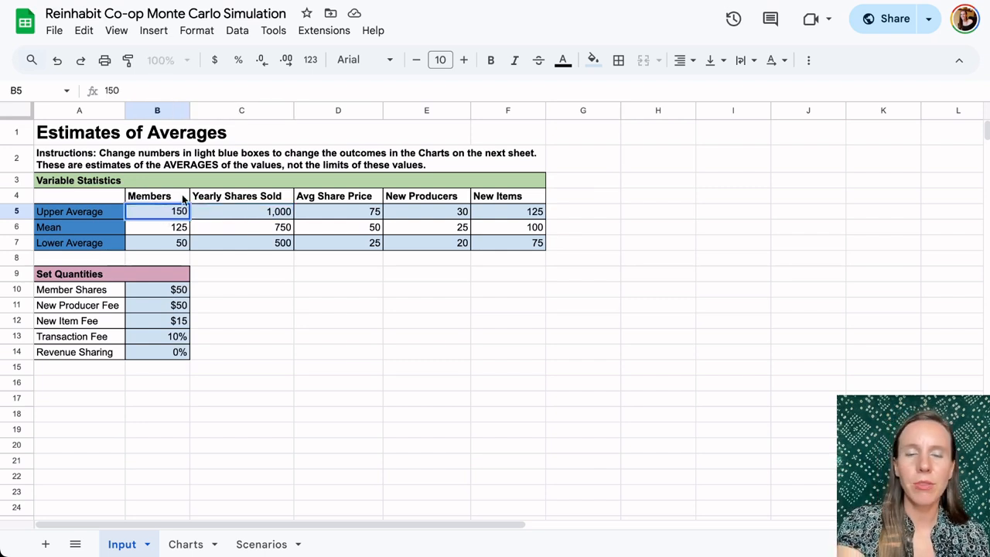
{"action": "key", "text": "Return"}
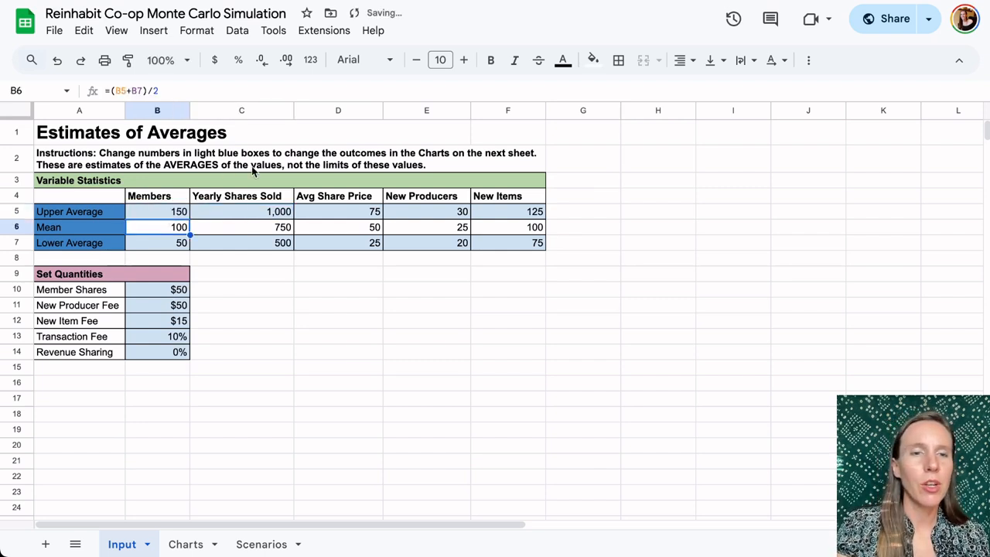
Review the Upper Average inputs across all variables, from Members through New Items
{"action": "left_click", "coordinate": [236, 211]}
{"action": "left_click", "coordinate": [171, 216]}
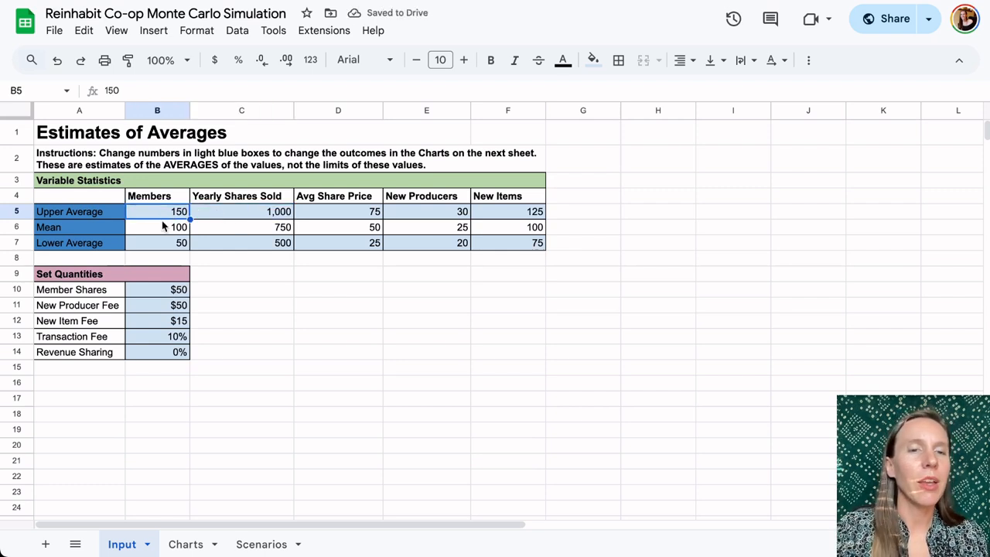
{"action": "left_click", "coordinate": [221, 215]}
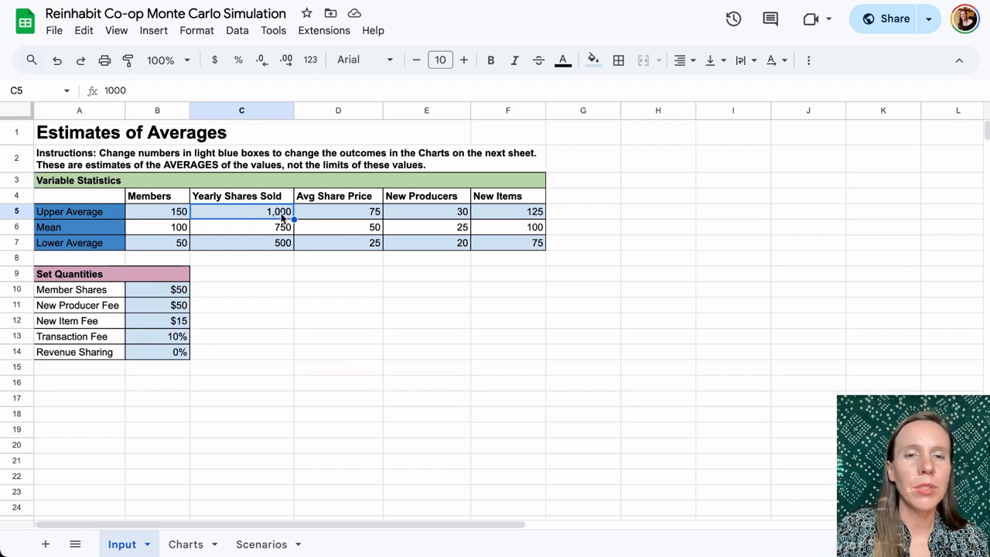
{"action": "left_click", "coordinate": [361, 214]}
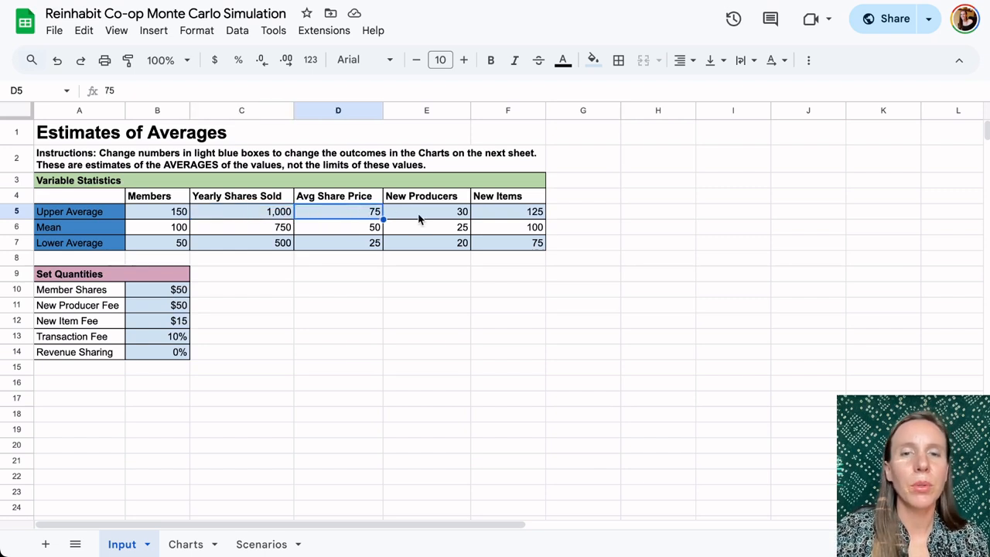
{"action": "left_click", "coordinate": [420, 217]}
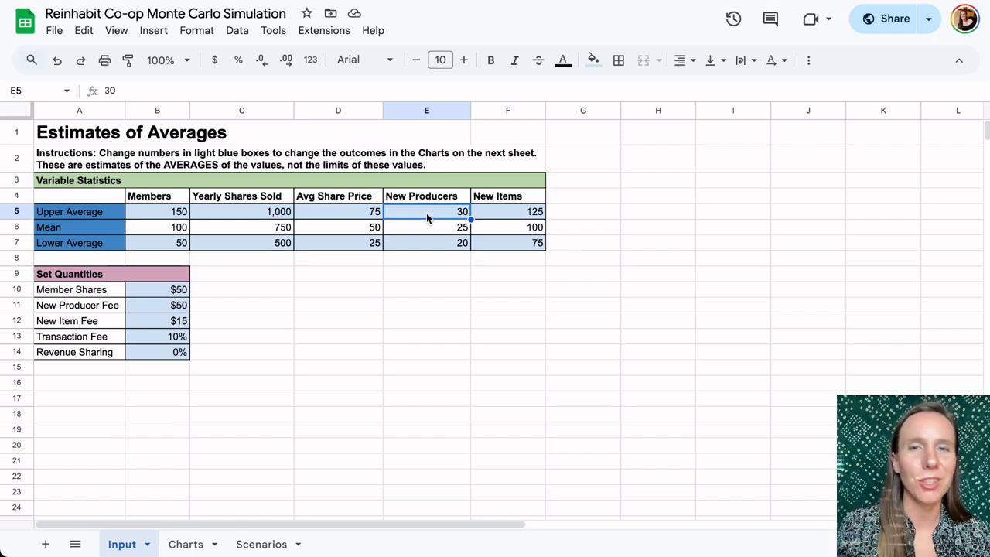
{"action": "left_click", "coordinate": [505, 198]}
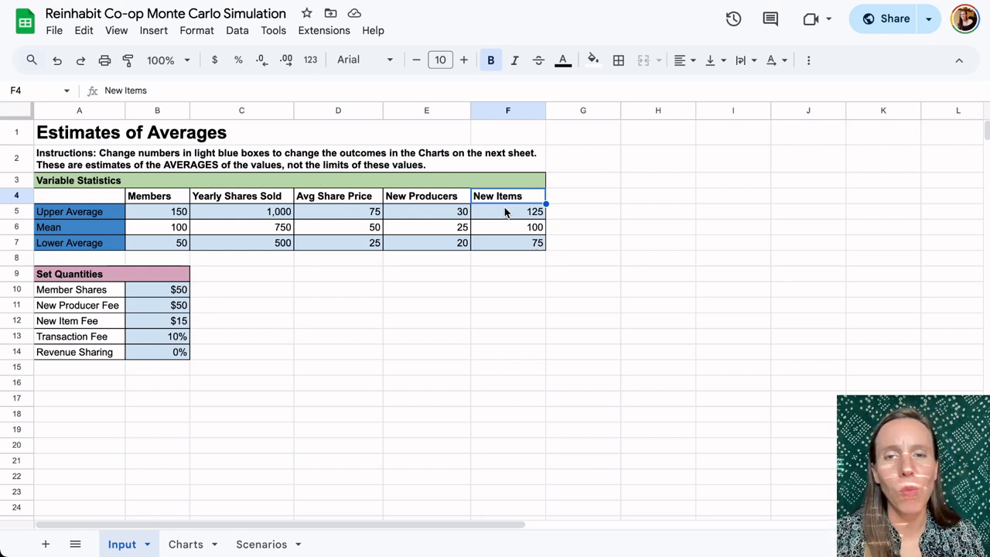
{"action": "left_click", "coordinate": [503, 214]}
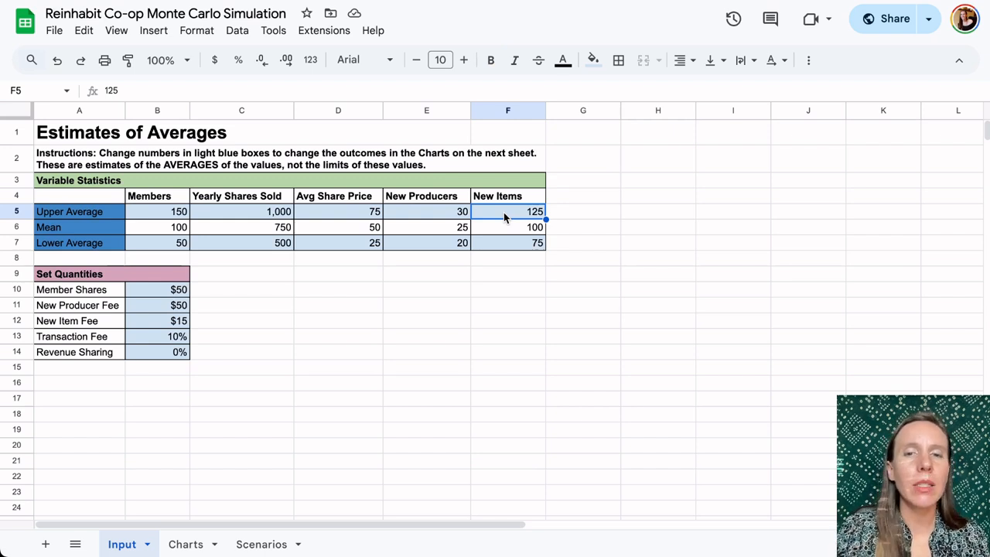
{"action": "left_click", "coordinate": [503, 197]}
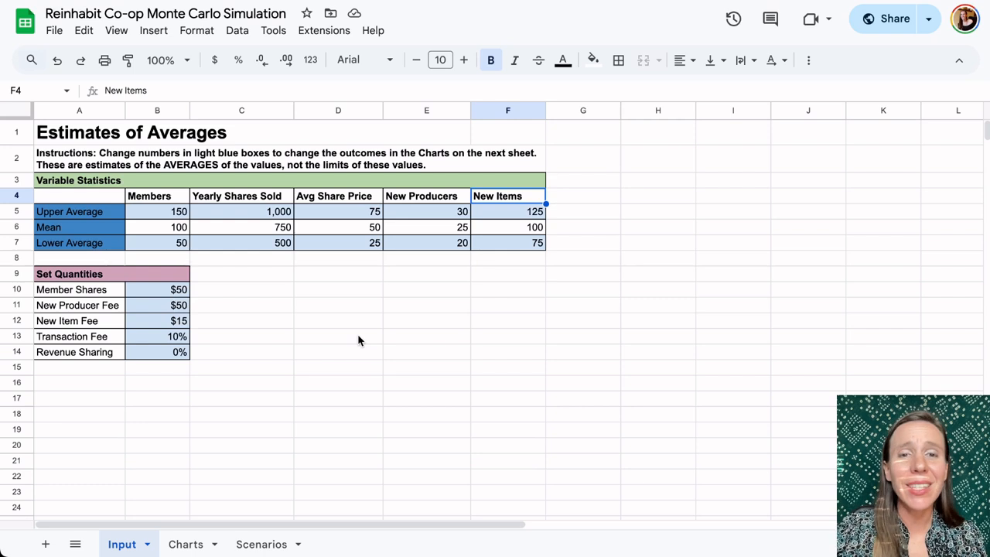
{"action": "left_click", "coordinate": [168, 218]}
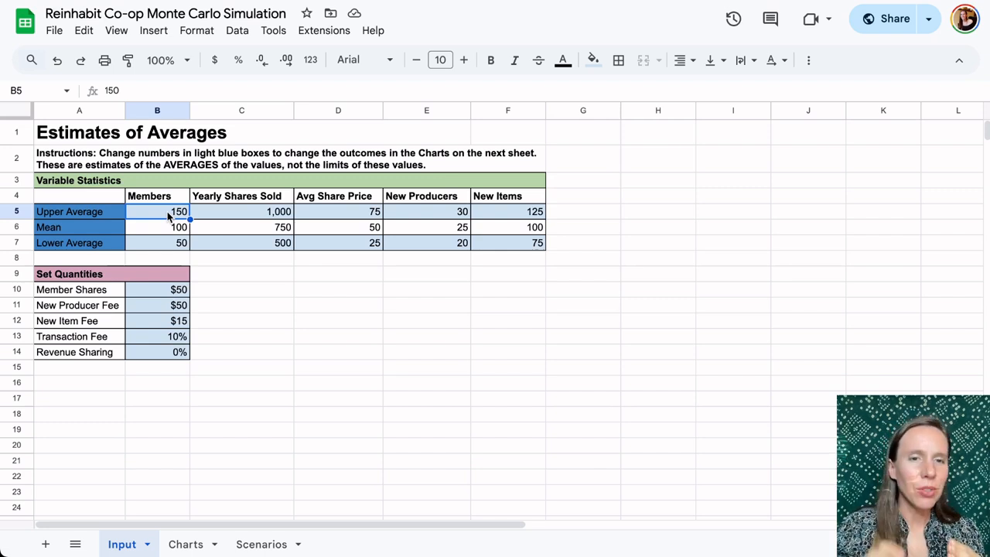
Rename the Yearly Shares Sold heading in cell C4 as "Yearly Services Sold"
{"action": "left_click", "coordinate": [208, 200]}
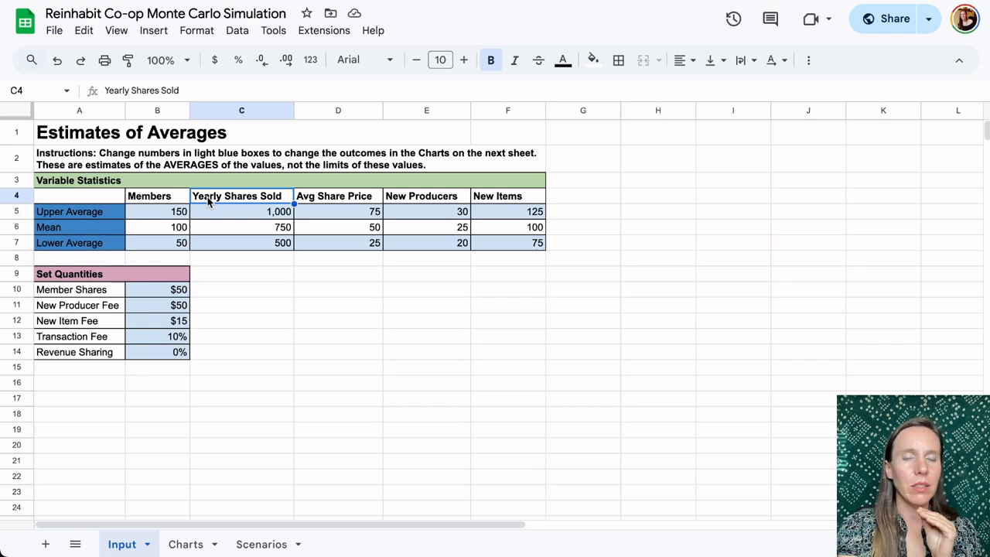
{"action": "double_click", "coordinate": [253, 196]}
{"action": "left_click_drag", "start_coordinate": [255, 195], "coordinate": [226, 200]}
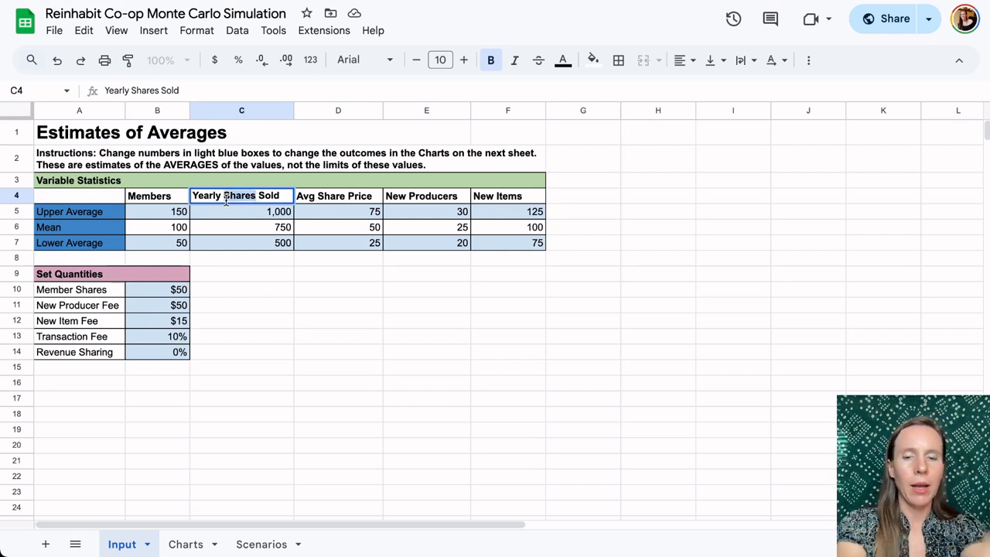
{"action": "type", "text": "Services"}
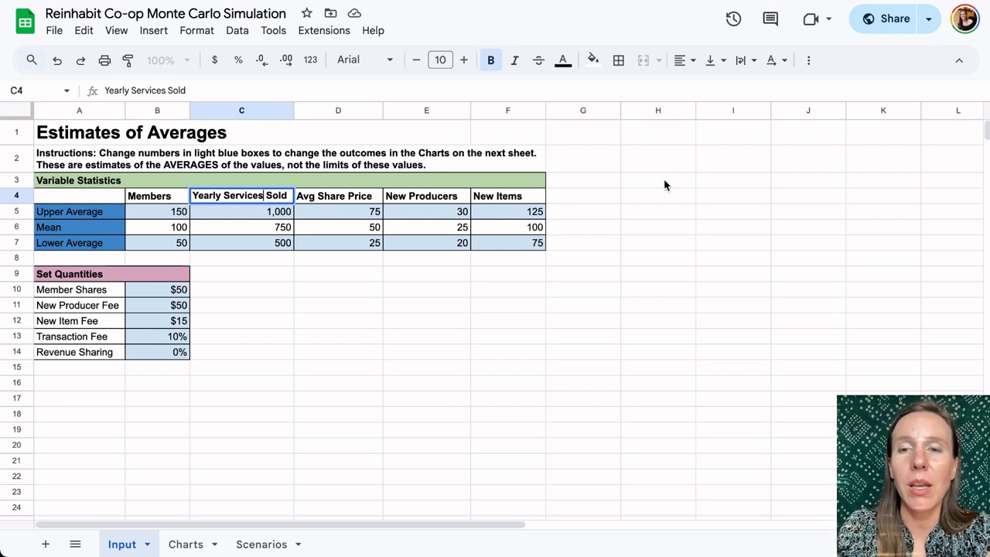
Enter the labels "co-op members", "app users" and "sales" in cells H4 to H6
{"action": "left_click", "coordinate": [664, 202]}
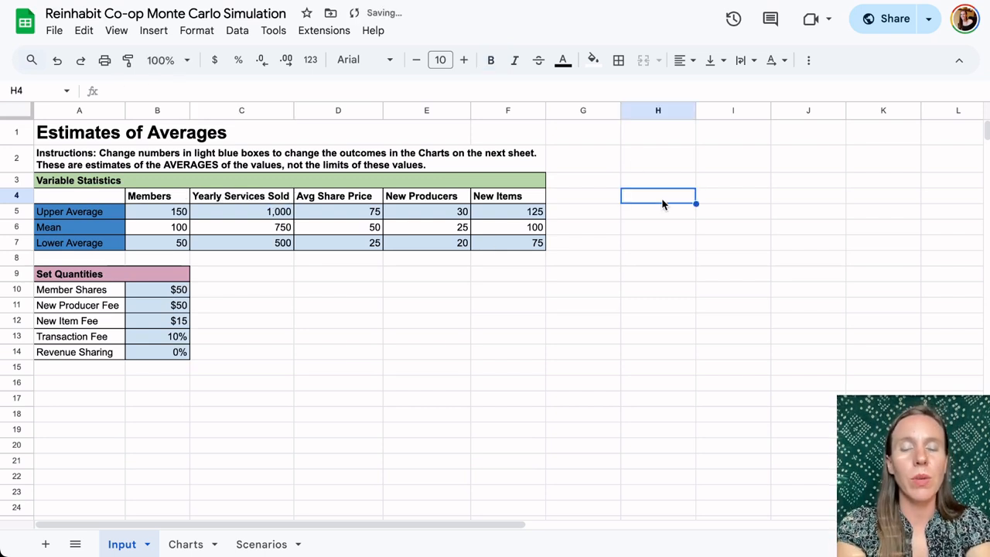
{"action": "type", "text": "co-o"}
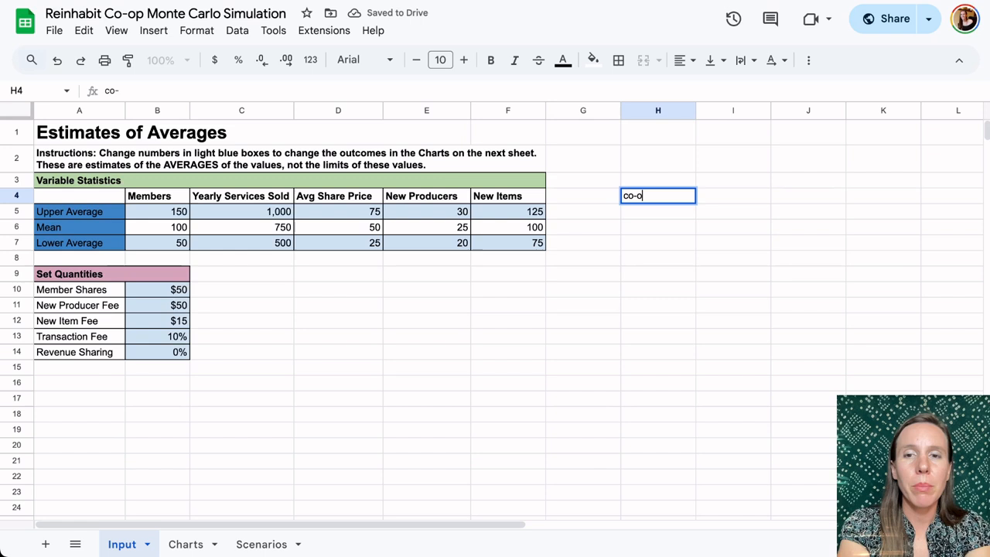
{"action": "type", "text": "p members"}
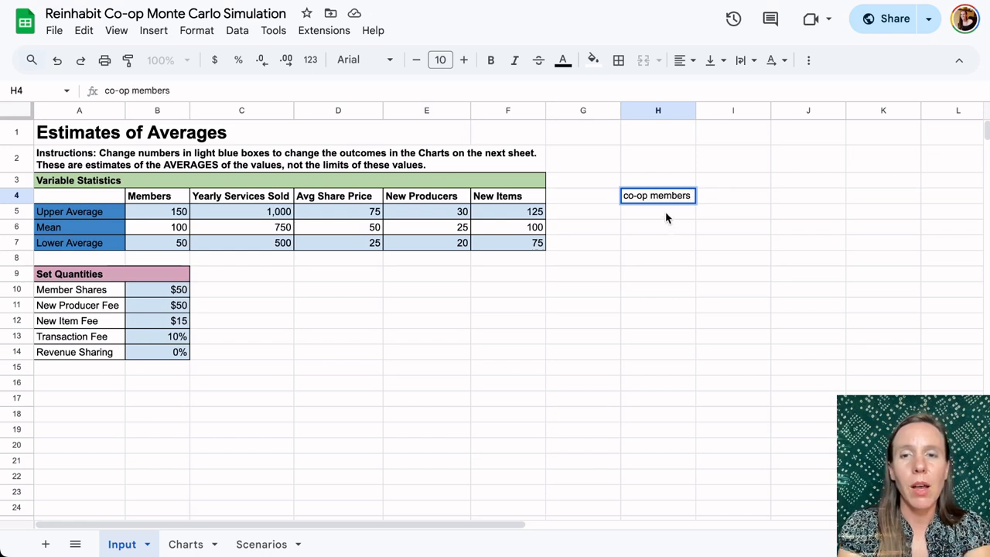
{"action": "left_click", "coordinate": [663, 213]}
{"action": "type", "text": "app users"}
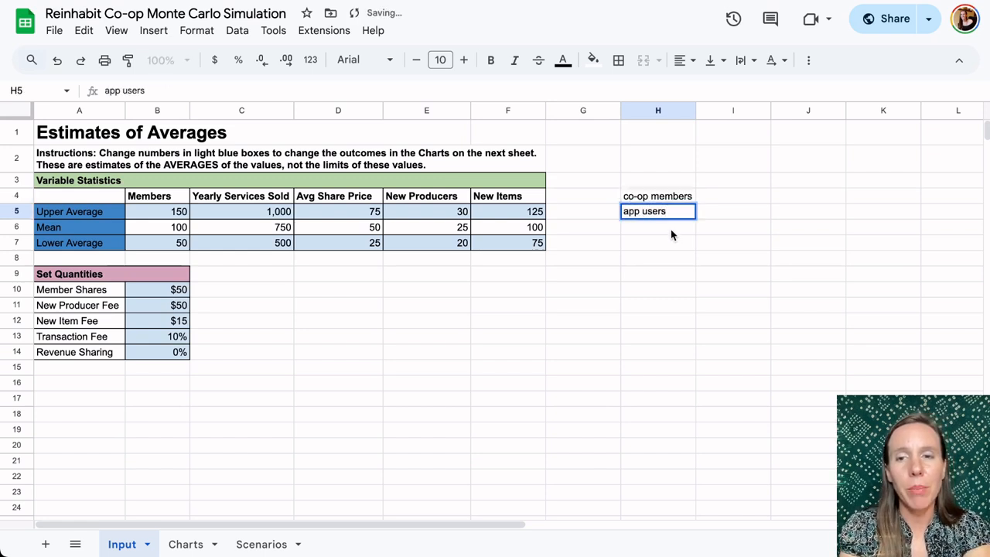
{"action": "left_click", "coordinate": [670, 231]}
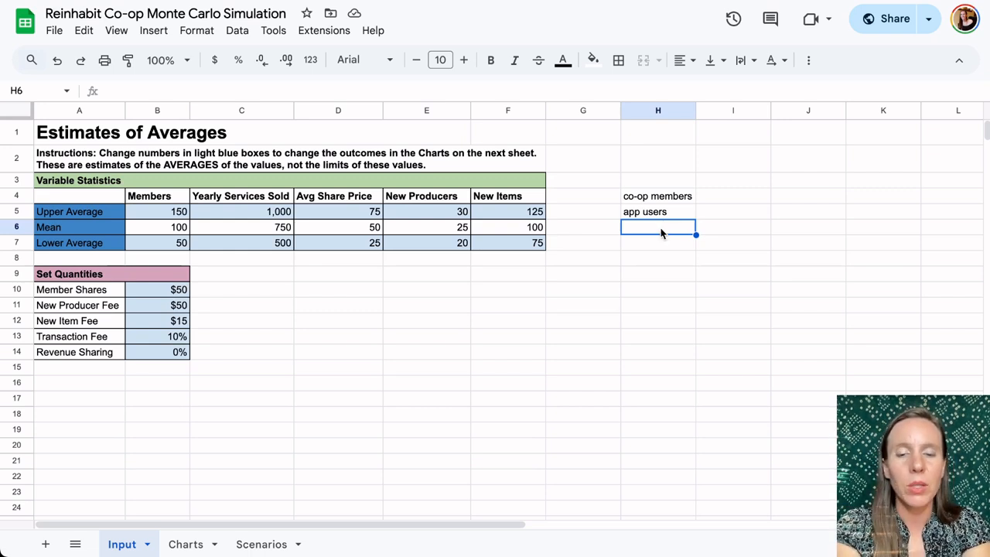
{"action": "type", "text": "sales"}
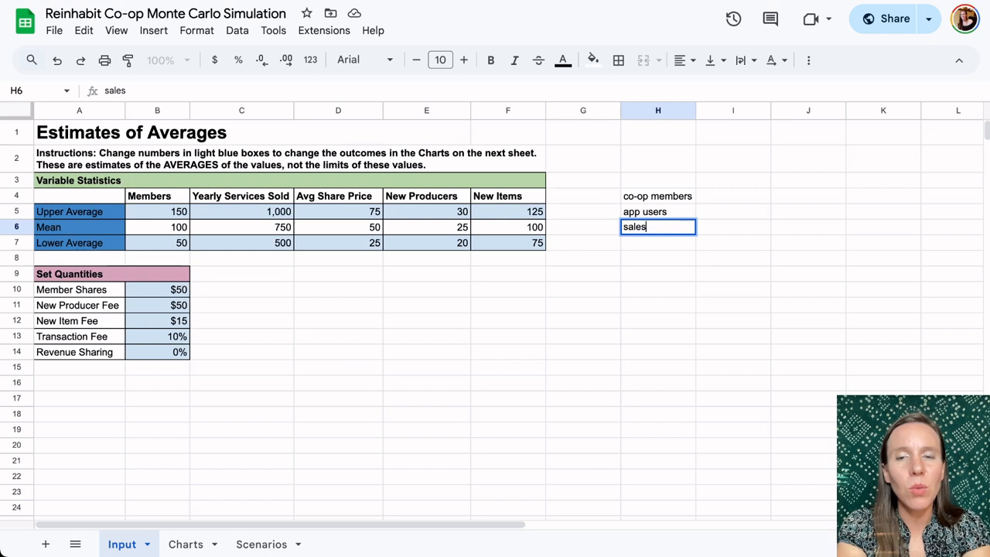
List the sales types "services", "products" and "rentals" in cells I6 to I8, beside and below the sales label
{"action": "left_click", "coordinate": [715, 235]}
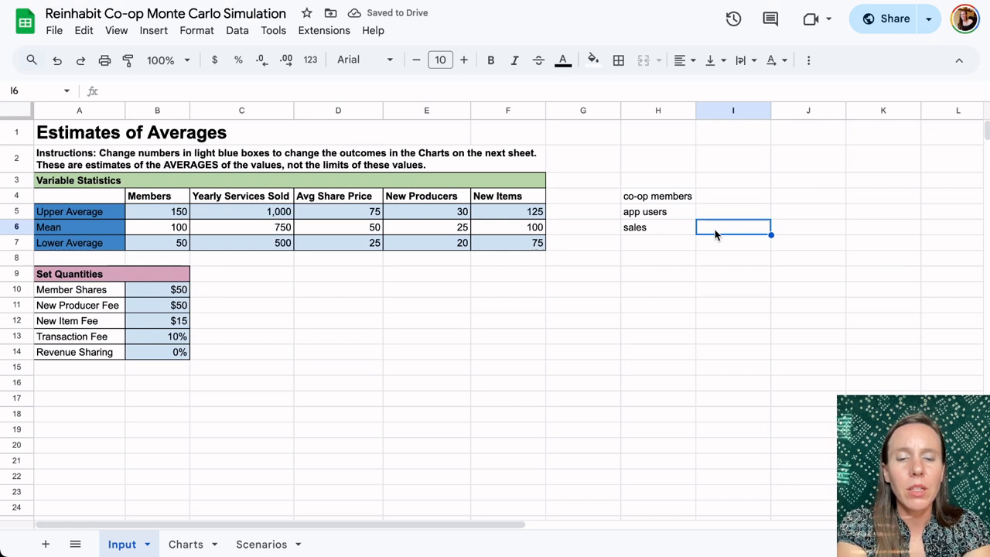
{"action": "type", "text": "services"}
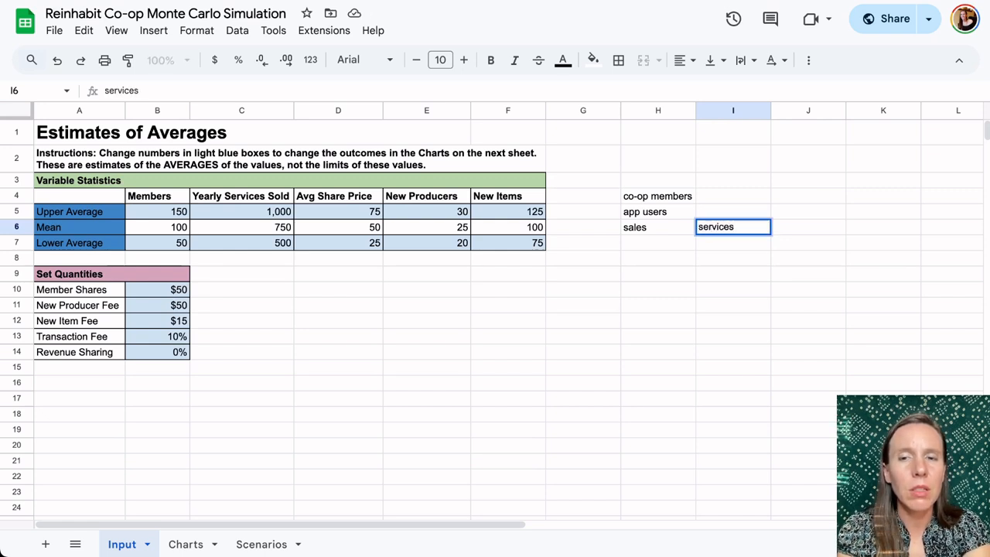
{"action": "left_click", "coordinate": [725, 246]}
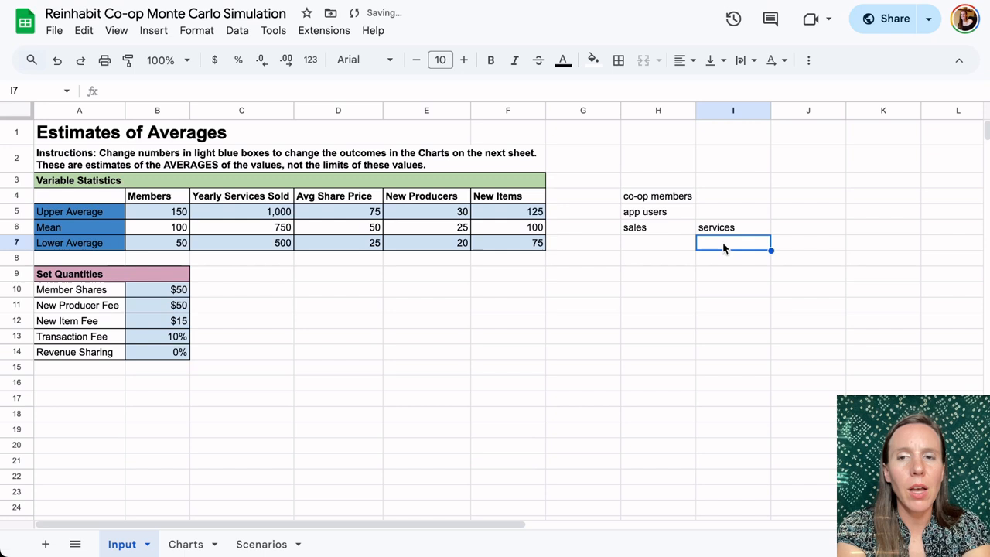
{"action": "type", "text": "products"}
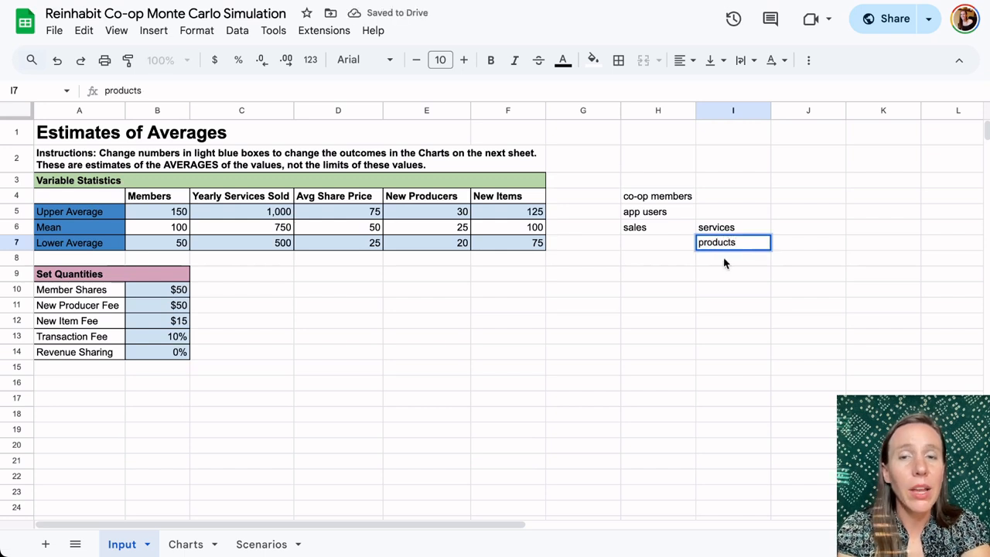
{"action": "left_click", "coordinate": [724, 263]}
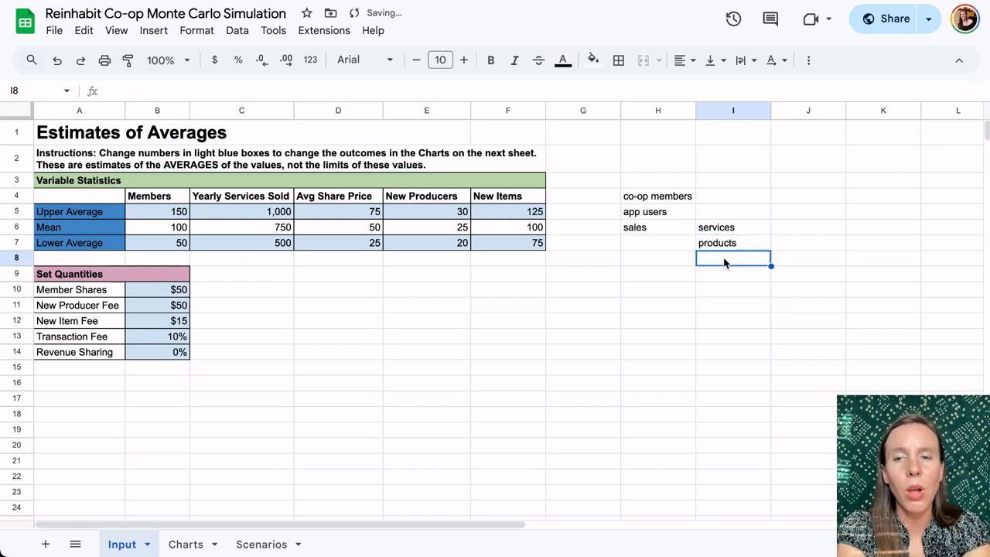
{"action": "type", "text": "rentals"}
{"action": "left_click", "coordinate": [727, 246]}
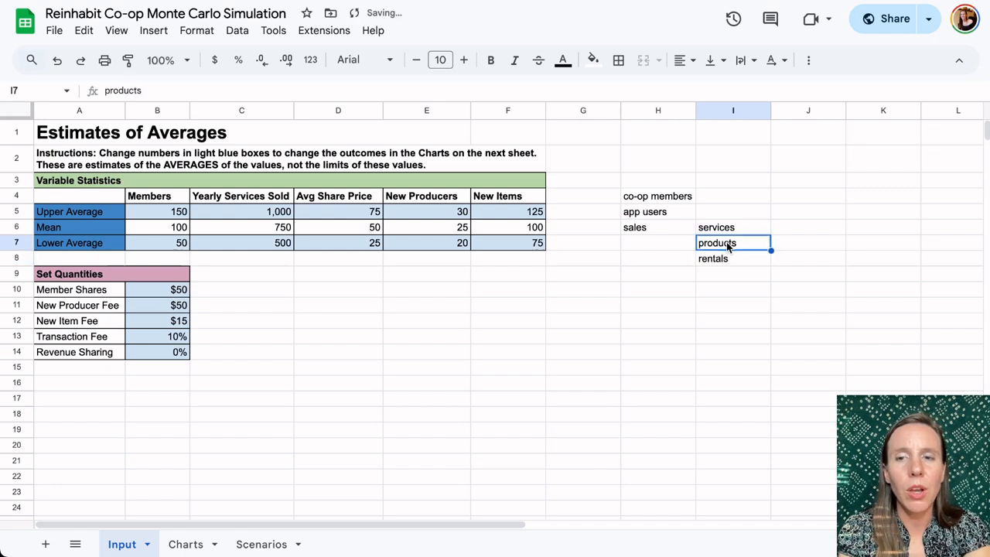
{"action": "left_click", "coordinate": [728, 261]}
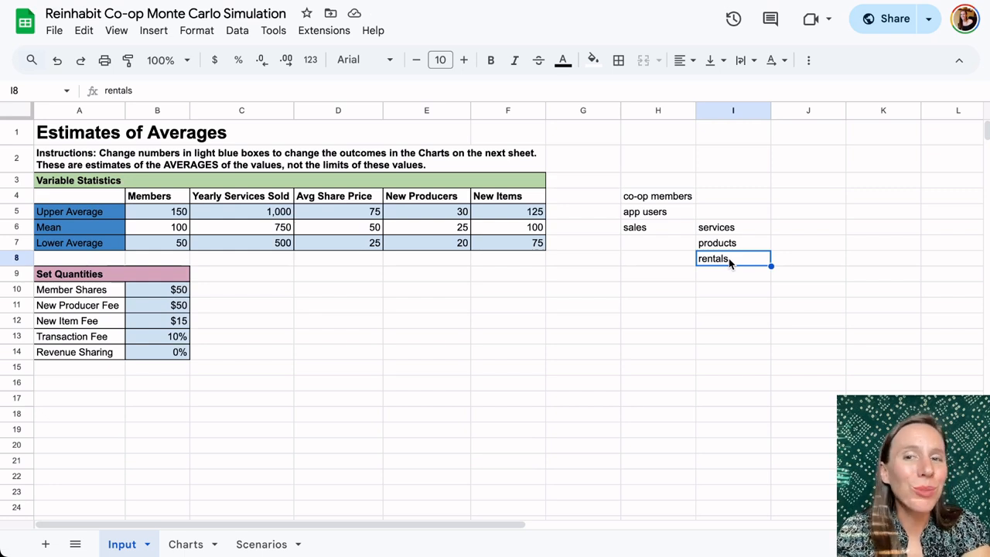
{"action": "left_click", "coordinate": [734, 244]}
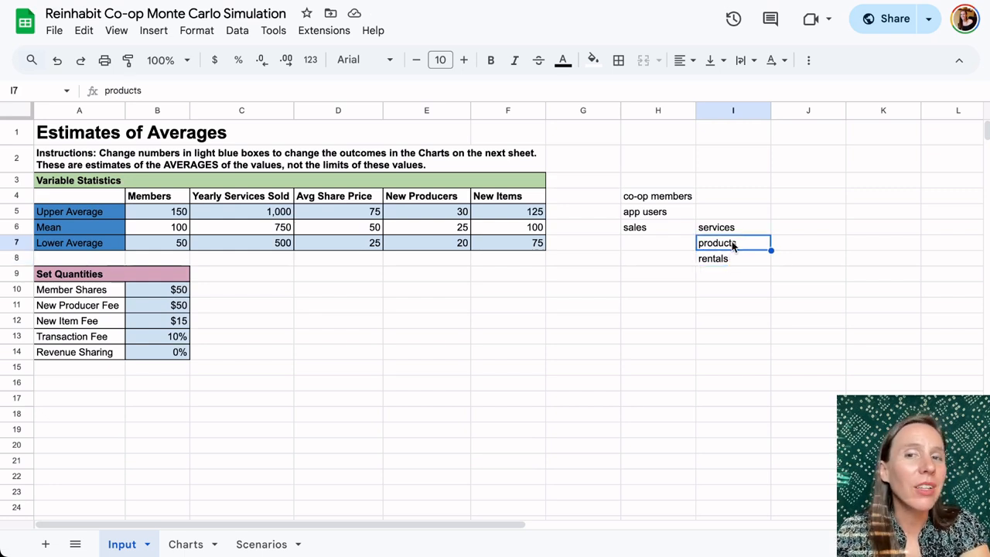
{"action": "left_click", "coordinate": [734, 266]}
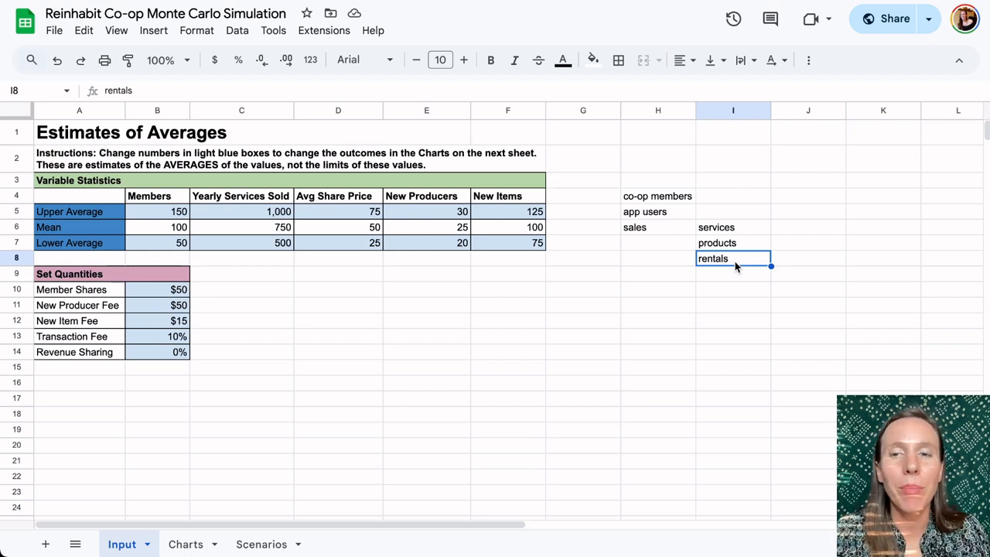
{"action": "left_click", "coordinate": [726, 275]}
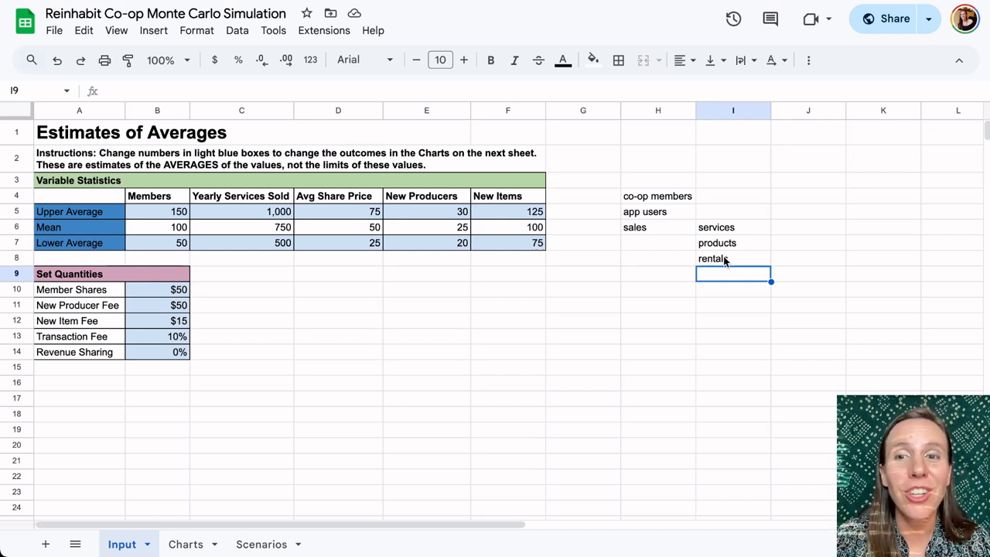
{"action": "left_click", "coordinate": [724, 260]}
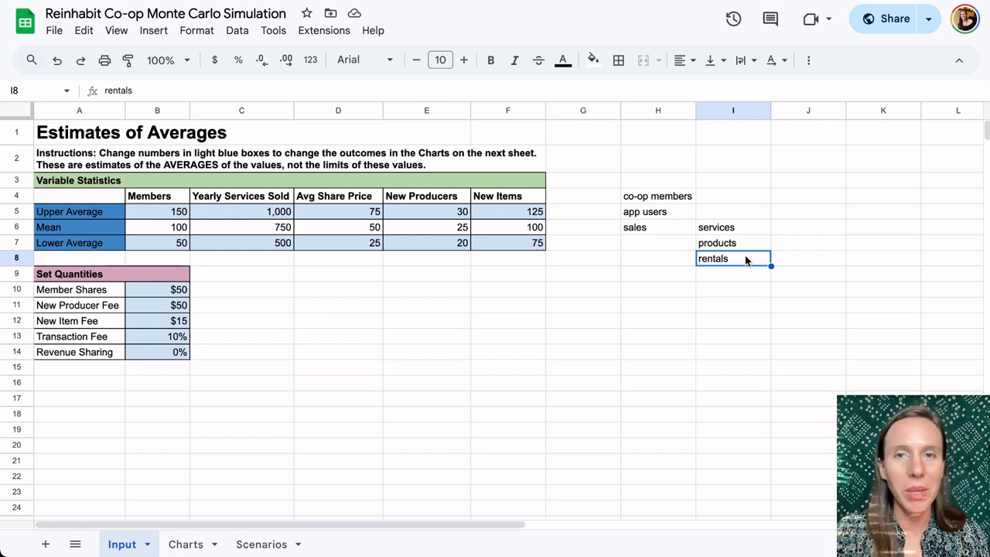
{"action": "left_click", "coordinate": [743, 244]}
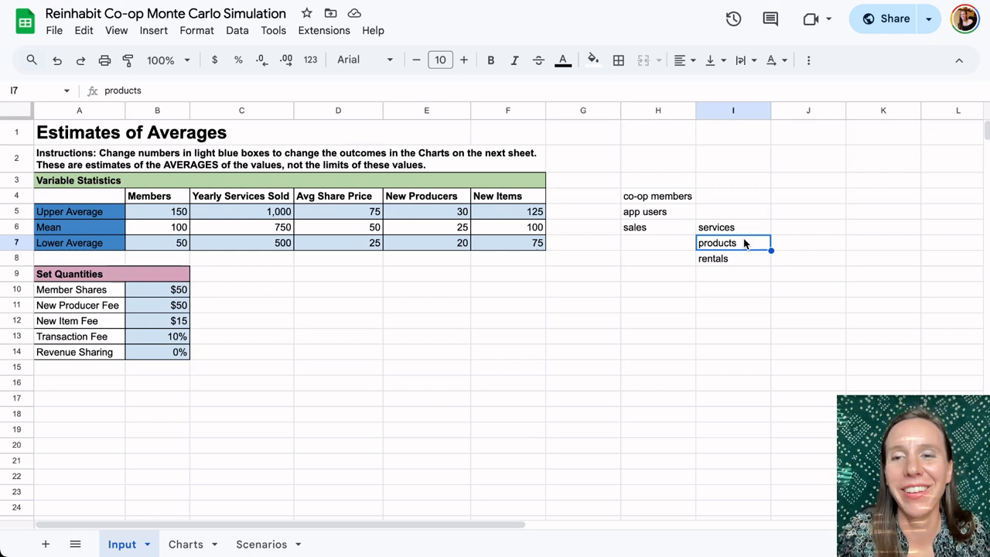
{"action": "left_click", "coordinate": [729, 273]}
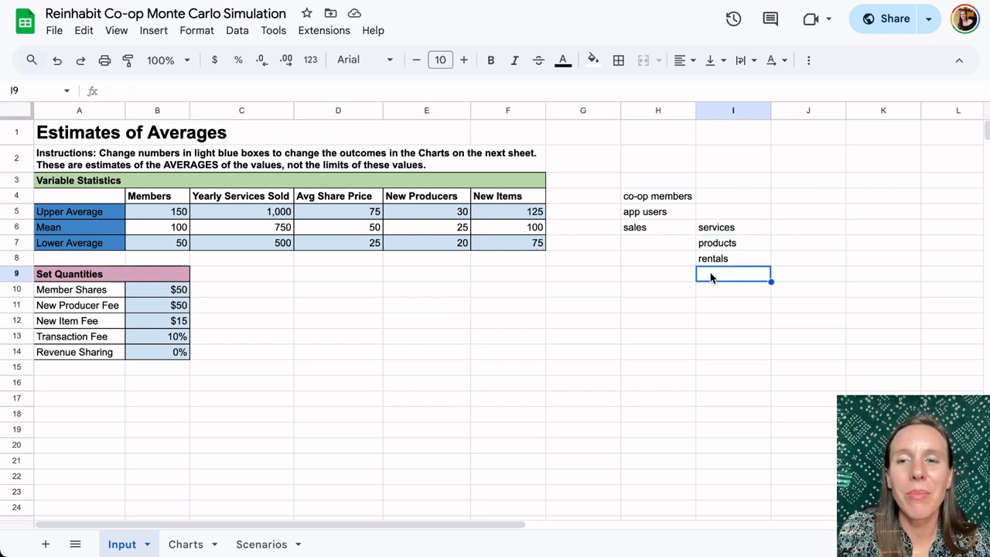
Enter the label "pay" in cell H9 and list "lead gardeners" and "apprentices" in cells I9 and I10
{"action": "left_click", "coordinate": [692, 277]}
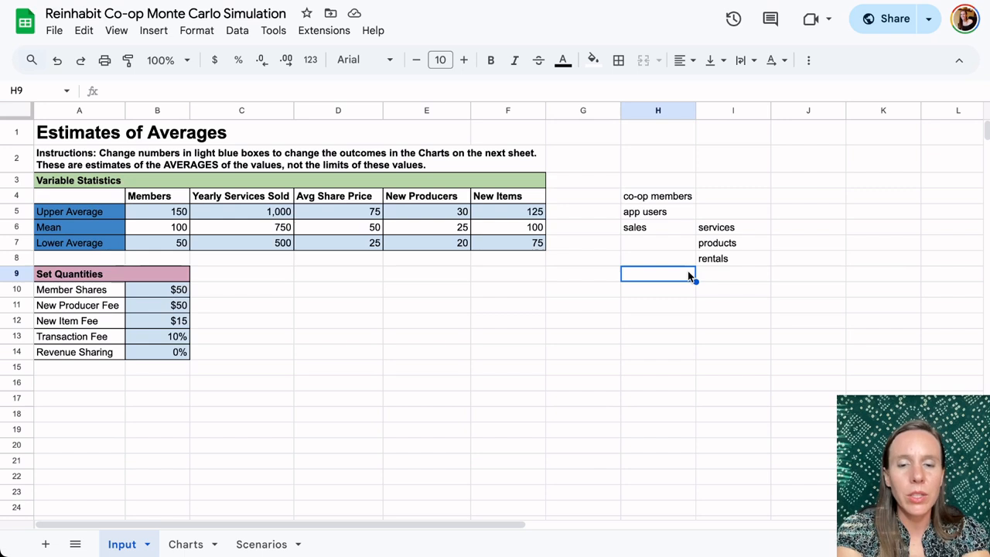
{"action": "type", "text": "pay"}
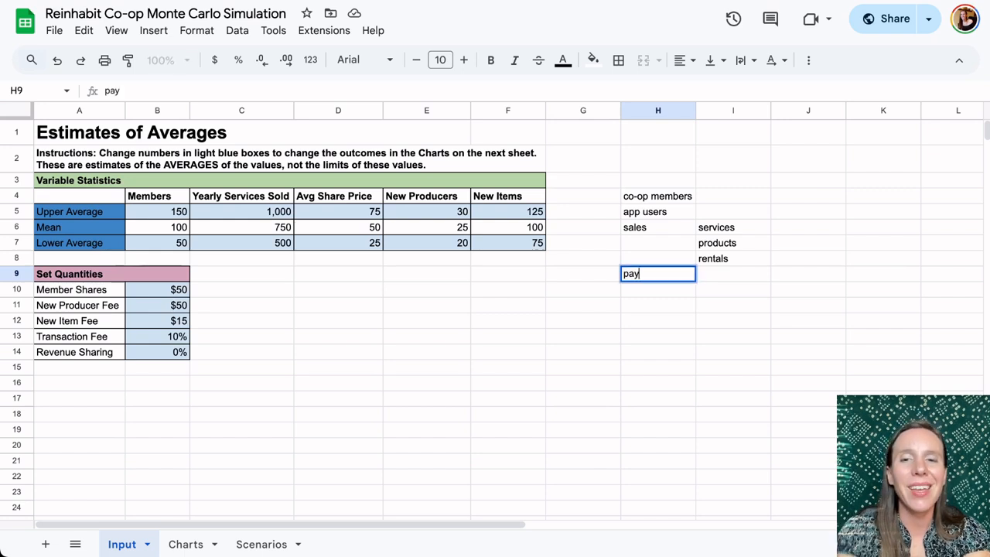
{"action": "left_click", "coordinate": [730, 283]}
{"action": "type", "text": "lead gardeners"}
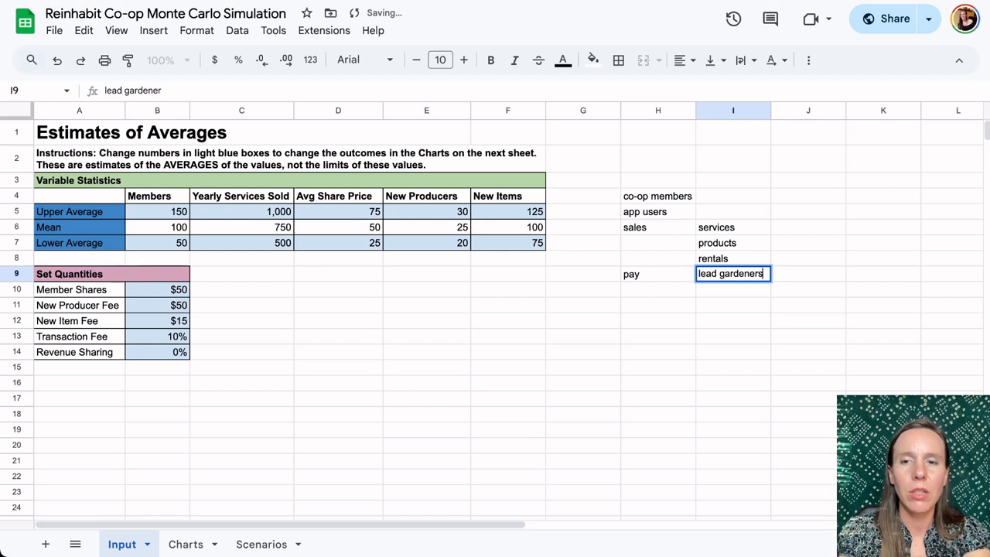
{"action": "left_click", "coordinate": [707, 289]}
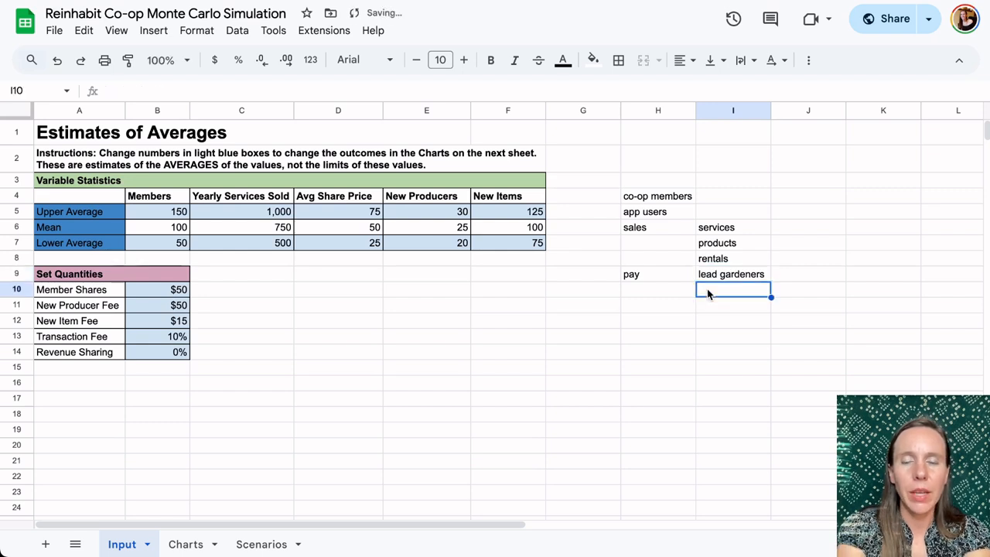
{"action": "type", "text": "apprentices"}
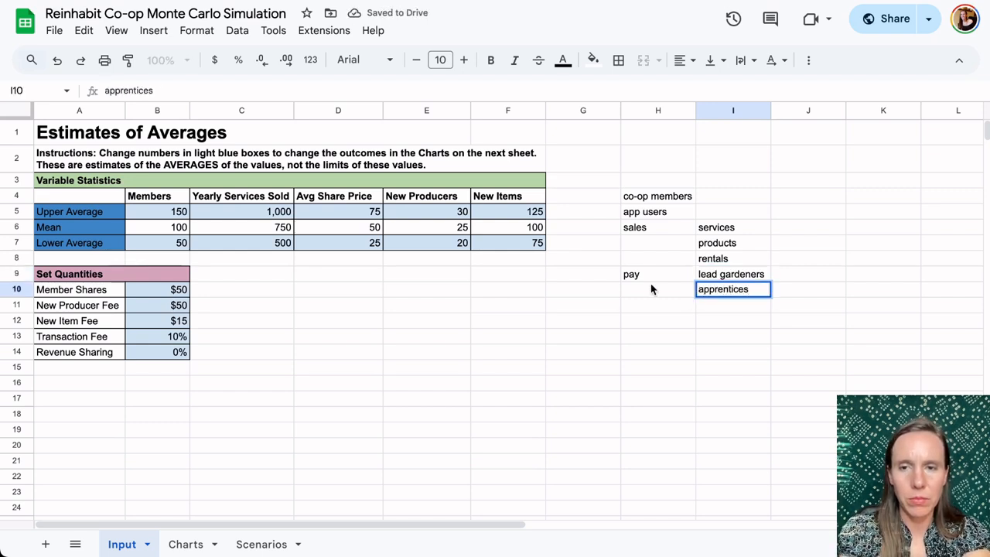
Extend the label in cell H9 to read "payroll fees"
{"action": "left_click", "coordinate": [645, 276]}
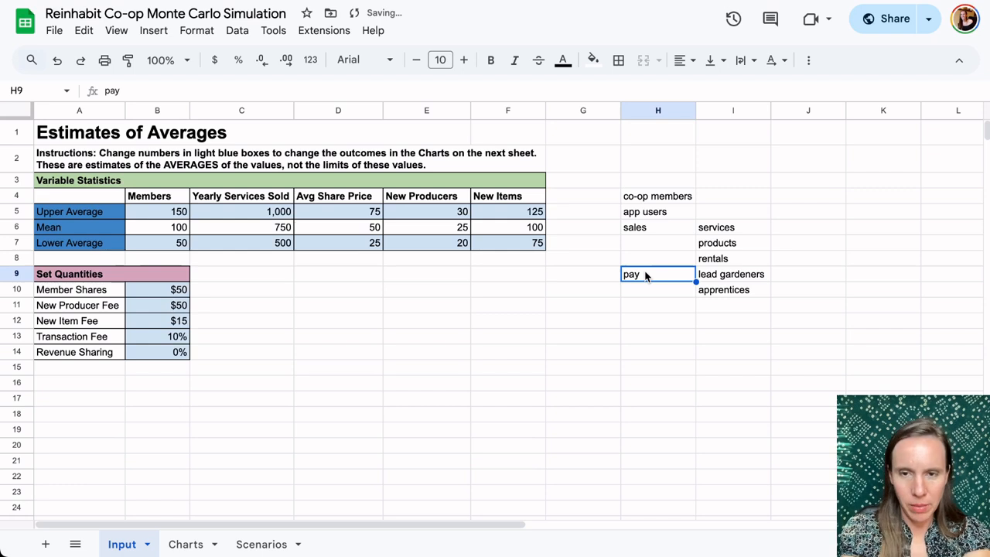
{"action": "double_click", "coordinate": [645, 276]}
{"action": "type", "text": "ro"}
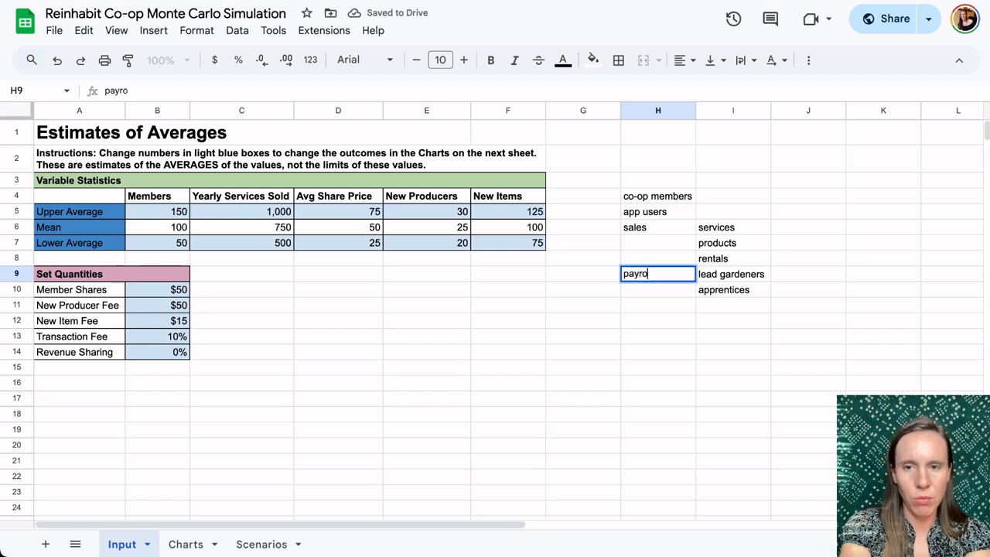
{"action": "type", "text": "ll fees"}
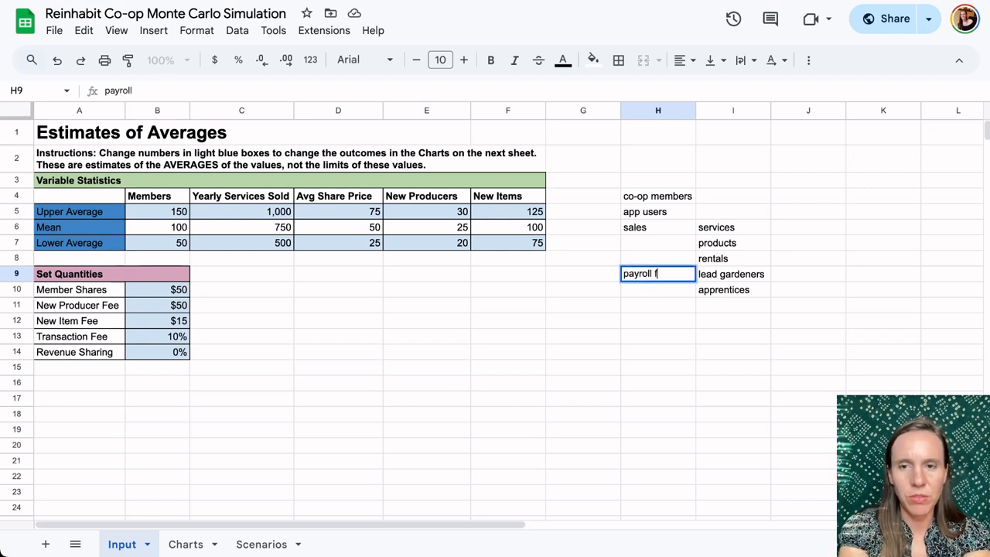
{"action": "left_click", "coordinate": [725, 275]}
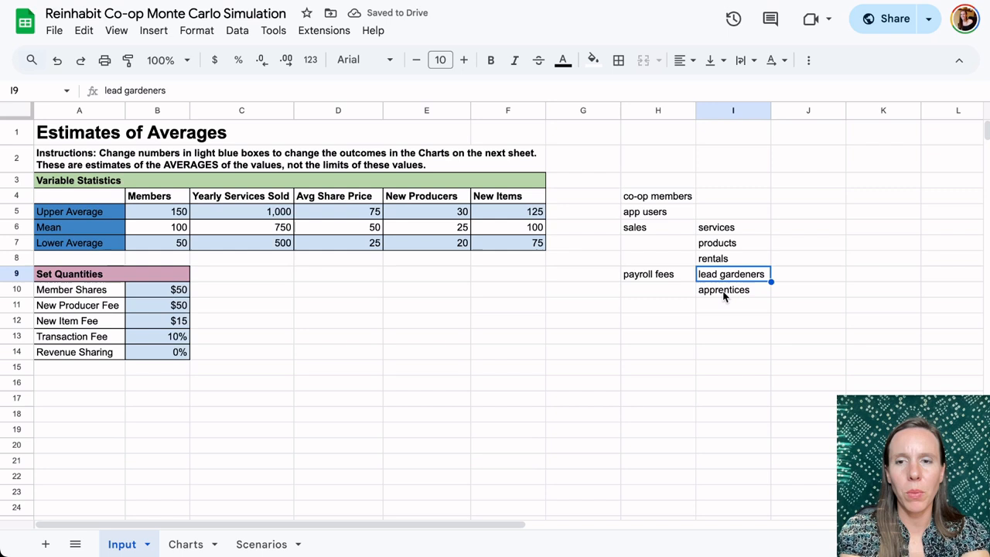
{"action": "left_click", "coordinate": [722, 290]}
{"action": "left_click", "coordinate": [693, 307]}
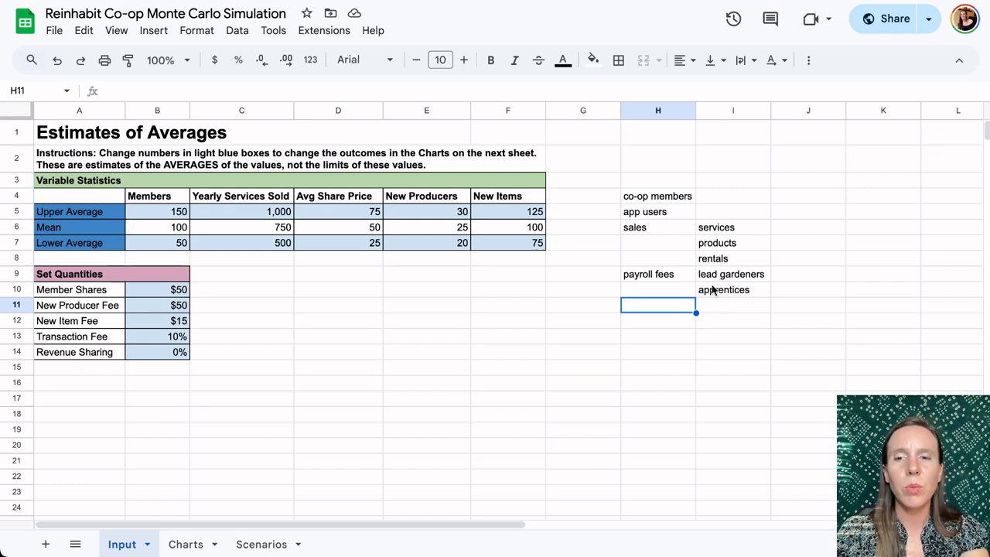
{"action": "left_click", "coordinate": [685, 279]}
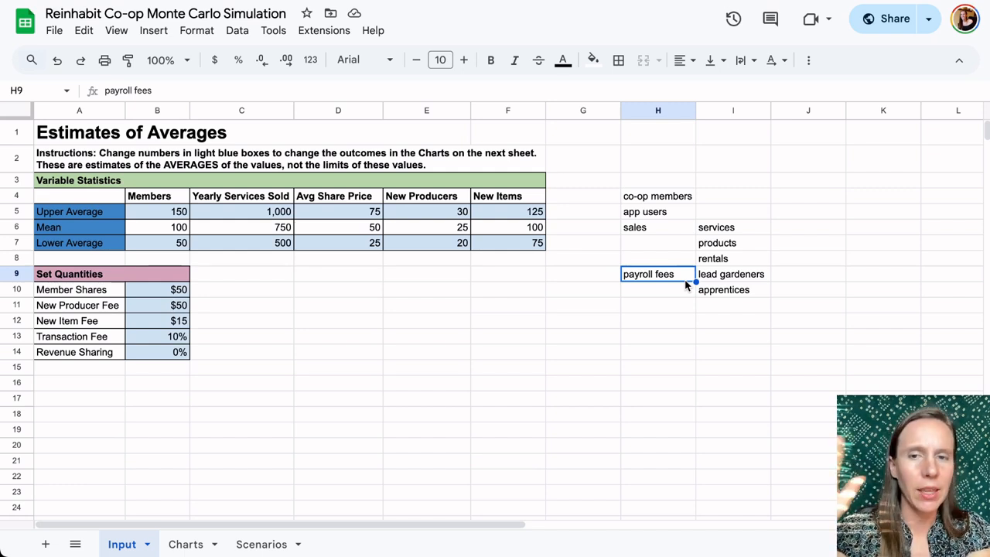
{"action": "left_click", "coordinate": [674, 312]}
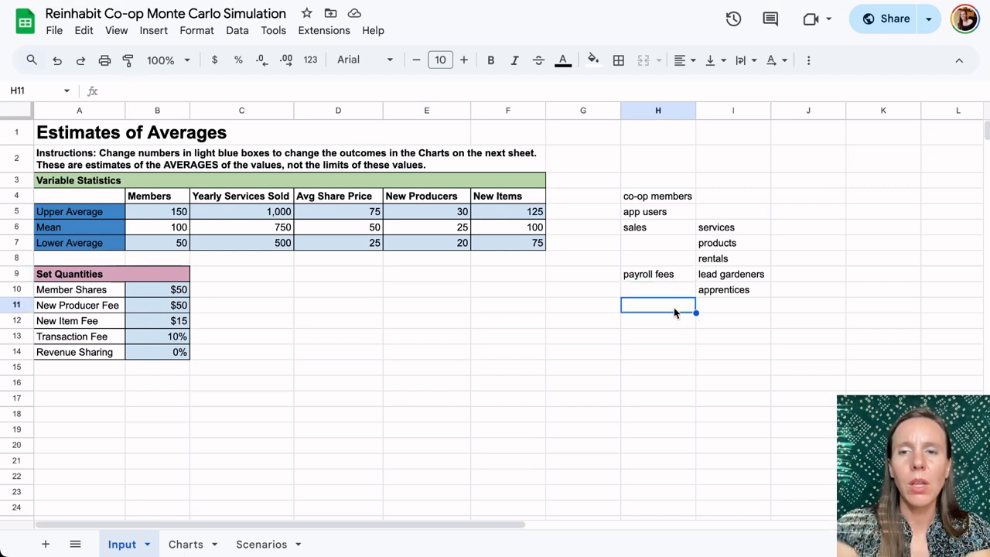
{"action": "left_click", "coordinate": [709, 309]}
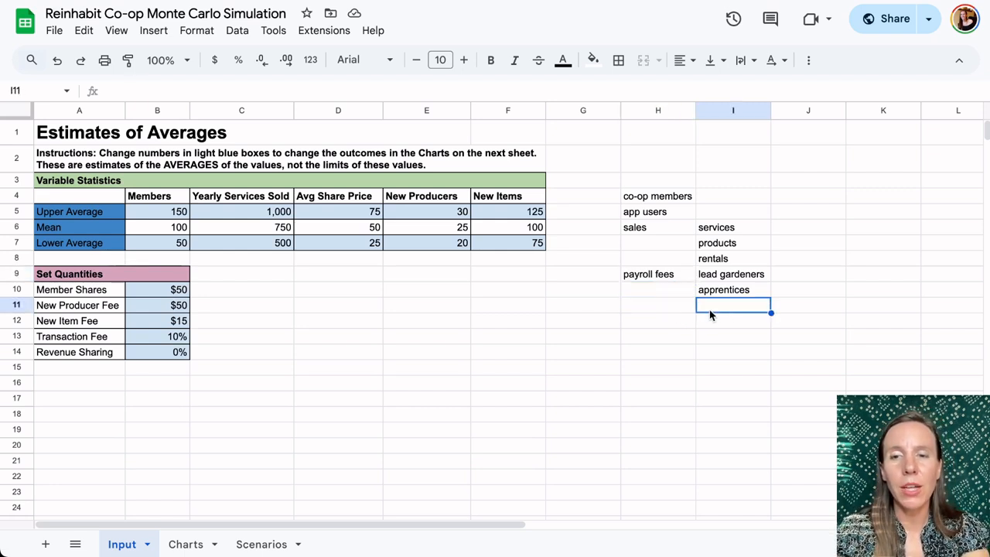
{"action": "left_click", "coordinate": [679, 309]}
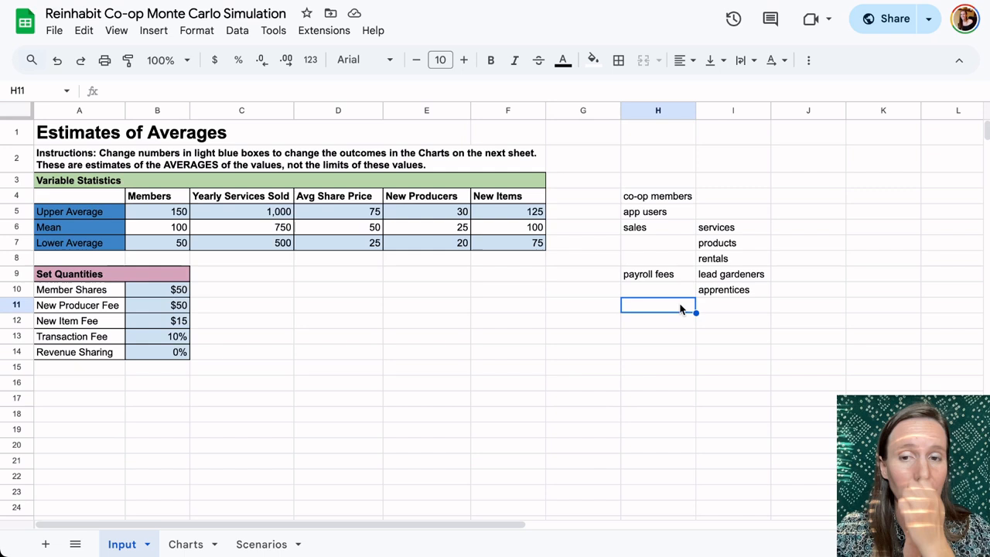
{"action": "left_click", "coordinate": [724, 309]}
{"action": "left_click", "coordinate": [674, 305]}
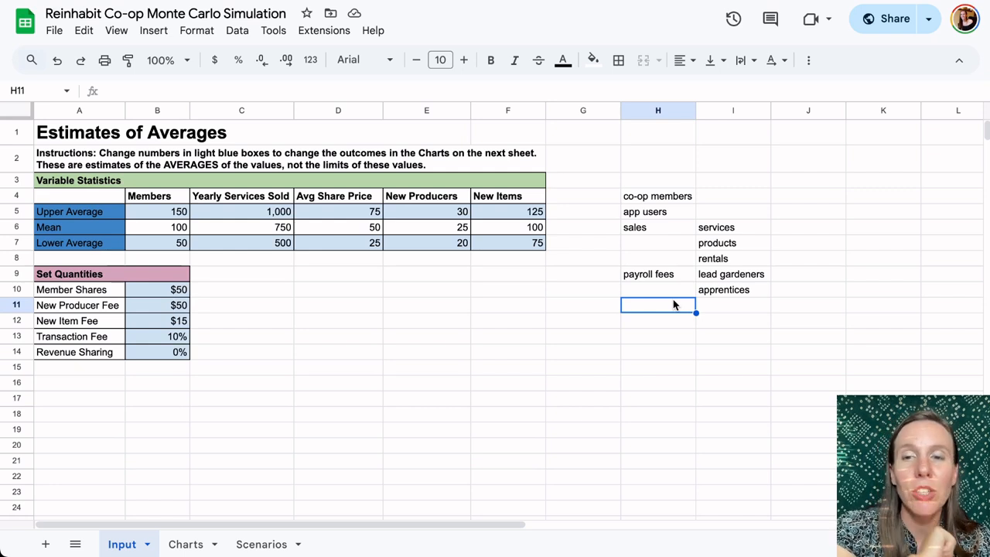
Review the sales types services, products and rentals in cells I6 to I8, comparing products with rentals
{"action": "left_click", "coordinate": [718, 230]}
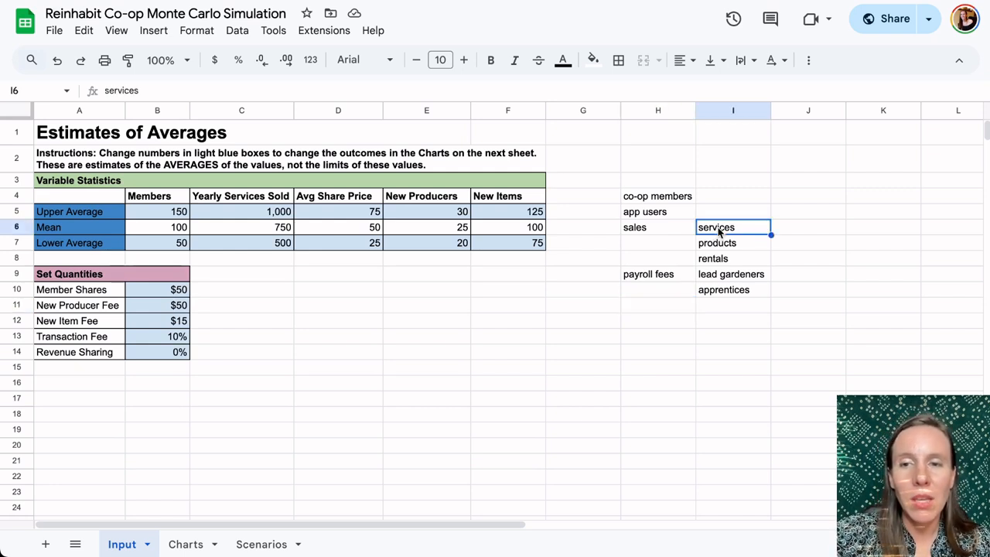
{"action": "left_click", "coordinate": [717, 247]}
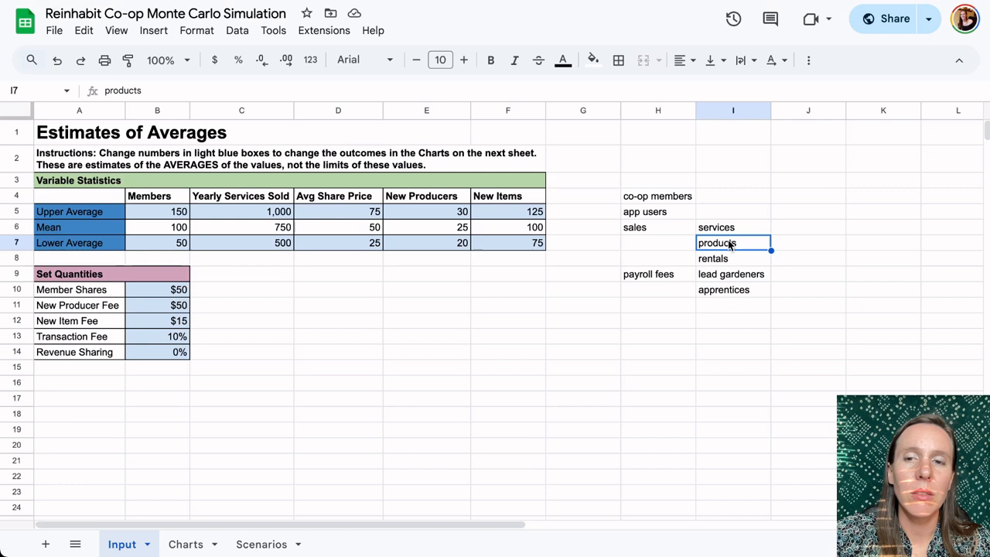
{"action": "left_click", "coordinate": [733, 257]}
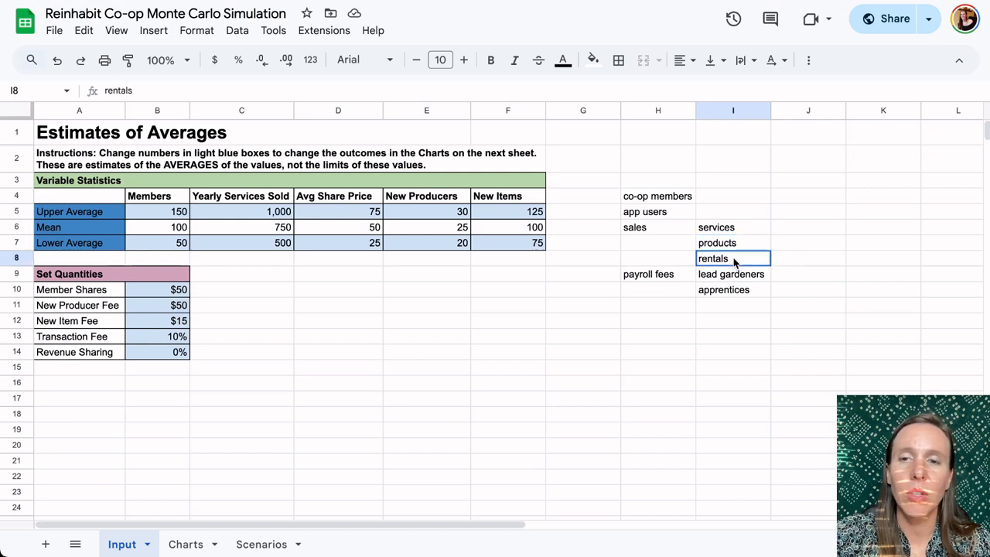
{"action": "left_click", "coordinate": [728, 245]}
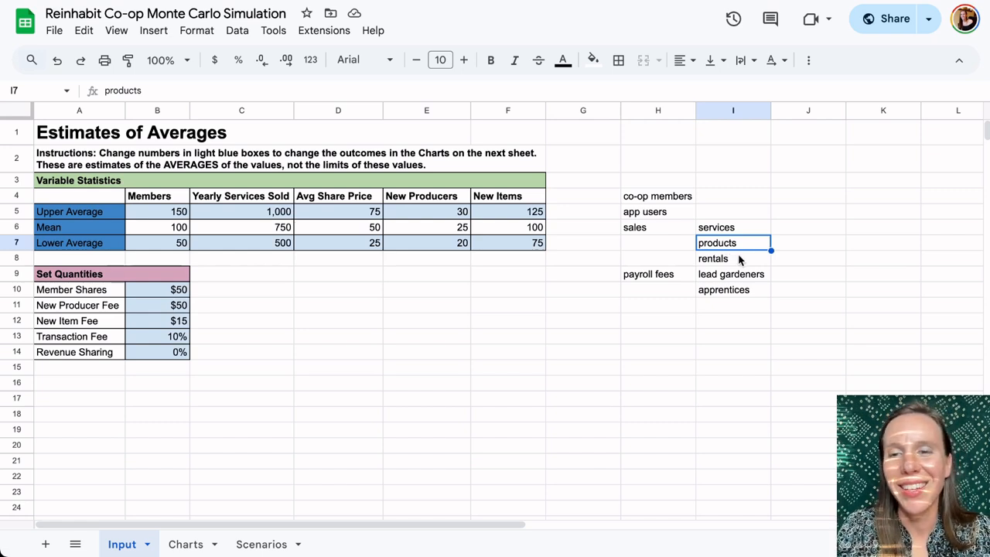
{"action": "left_click", "coordinate": [741, 258]}
{"action": "left_click", "coordinate": [736, 247]}
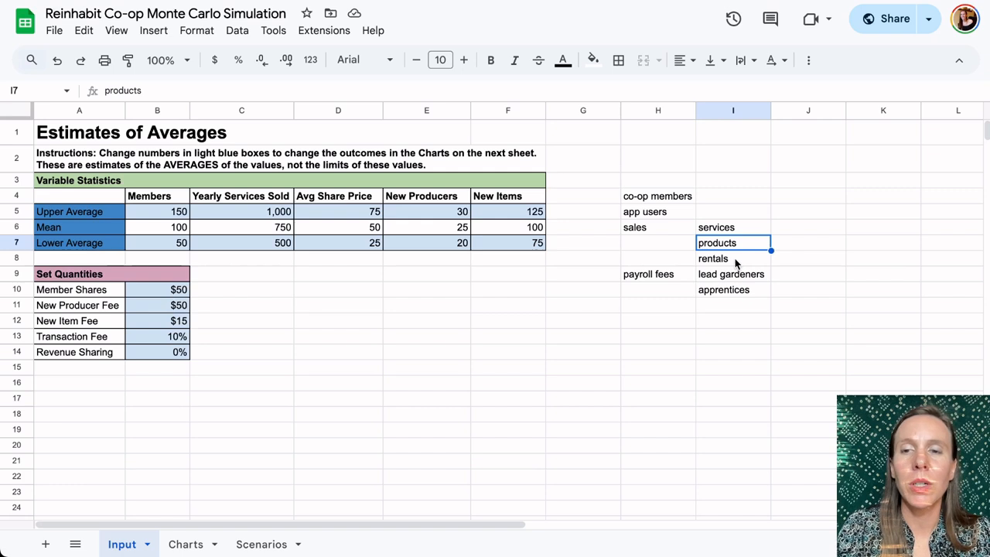
{"action": "left_click", "coordinate": [736, 263]}
{"action": "left_click", "coordinate": [736, 243]}
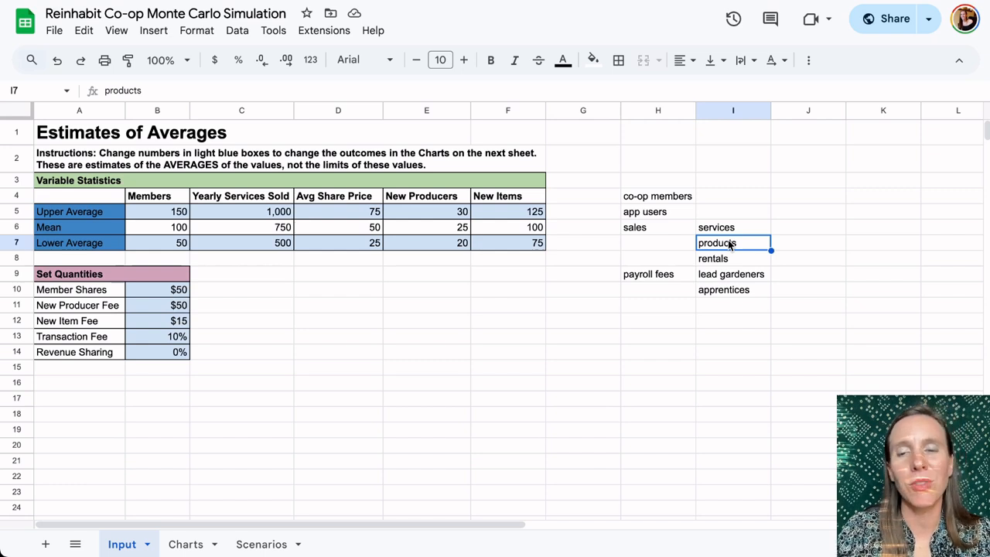
{"action": "left_click", "coordinate": [736, 261]}
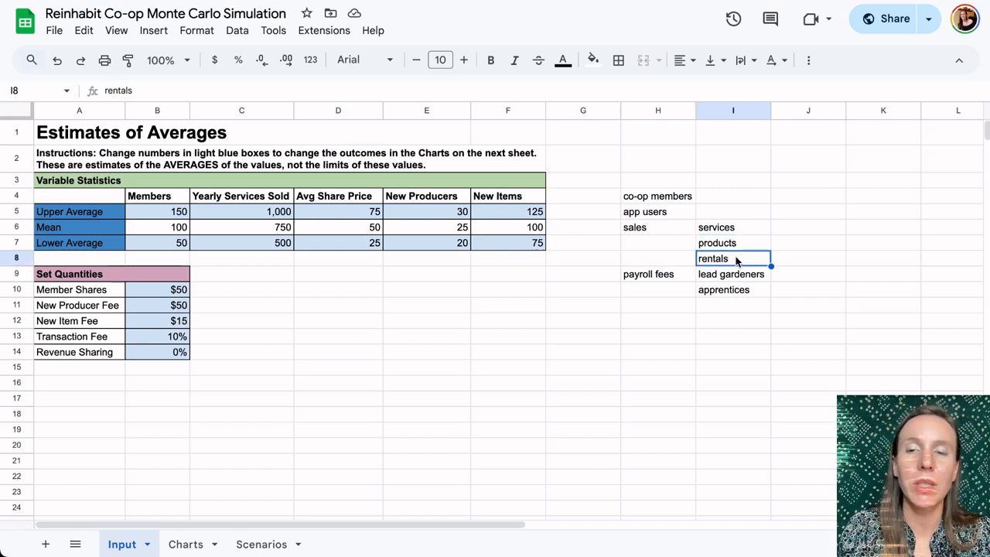
{"action": "left_click", "coordinate": [730, 246]}
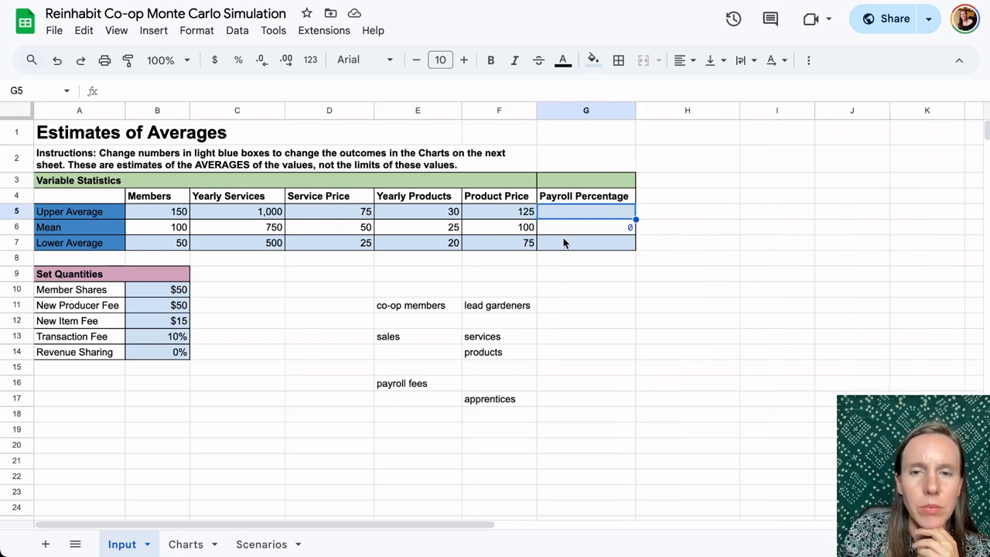
{"action": "left_click", "coordinate": [562, 241]}
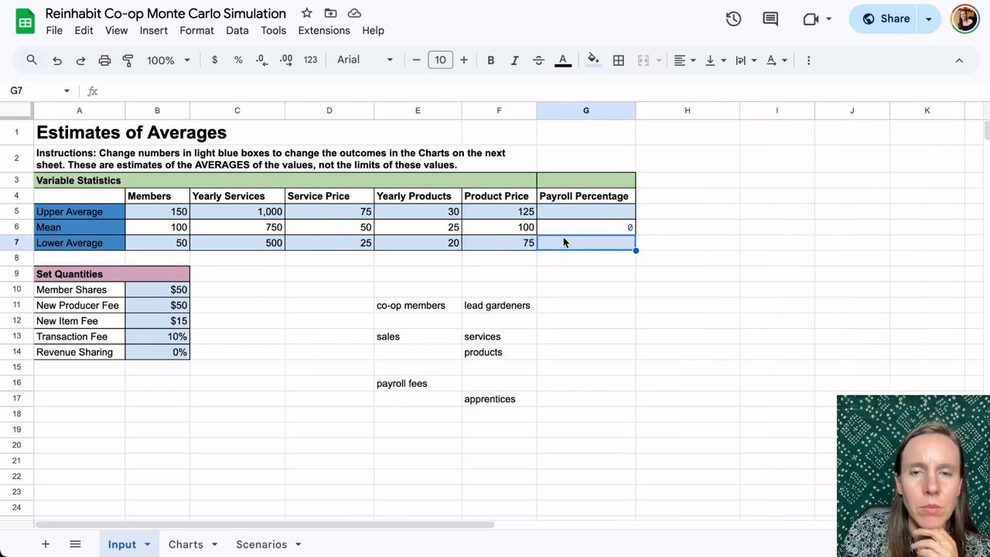
{"action": "left_click", "coordinate": [152, 290]}
{"action": "left_click", "coordinate": [149, 308]}
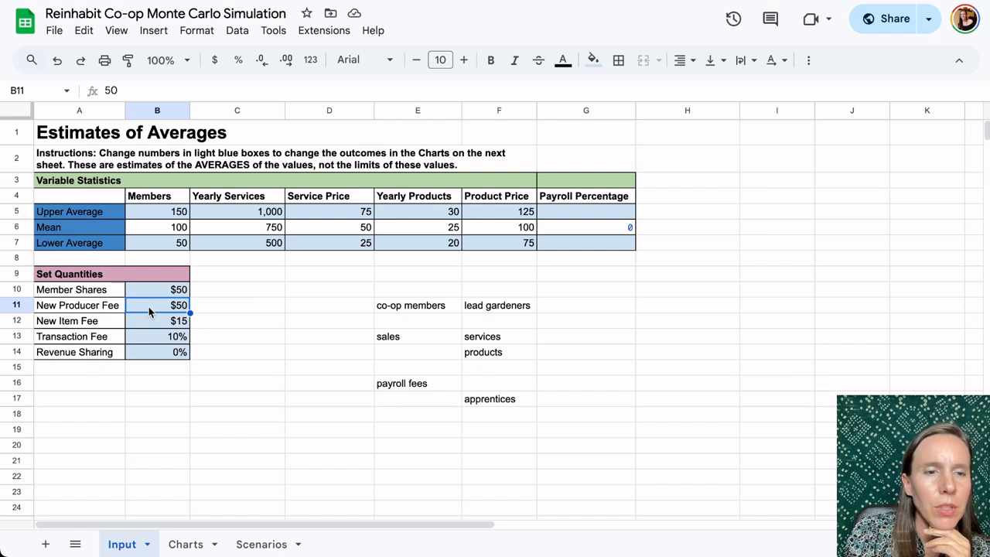
{"action": "left_click", "coordinate": [140, 334]}
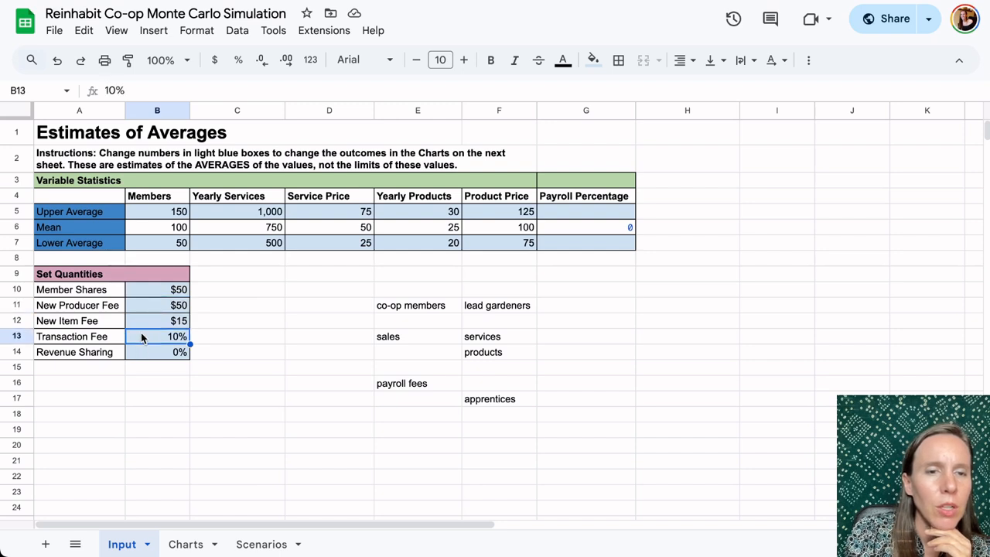
Rename the Transaction Fee label in cell A13 of the Set Quantities table as "Service Fee"
{"action": "left_click", "coordinate": [86, 336]}
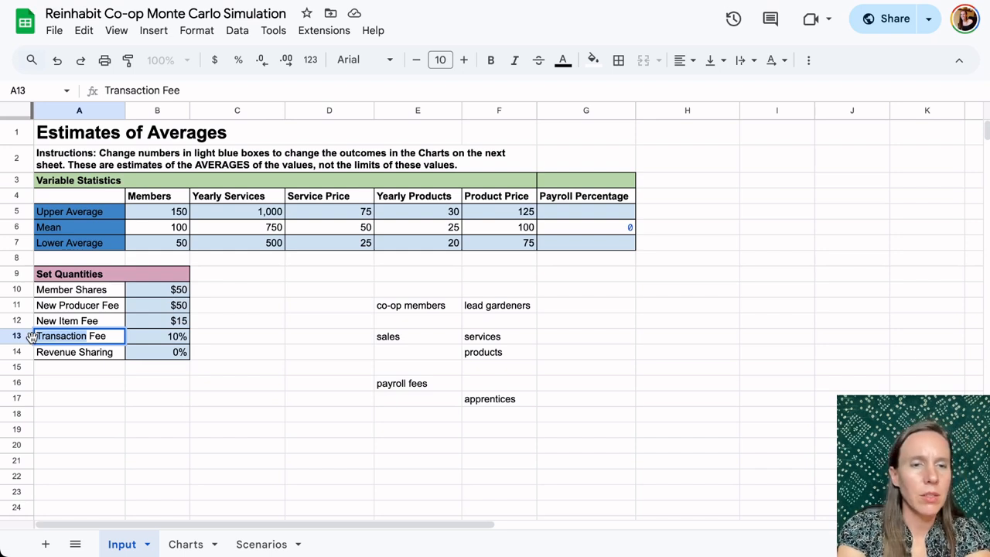
{"action": "double_click", "coordinate": [56, 336]}
{"action": "type", "text": "Service"}
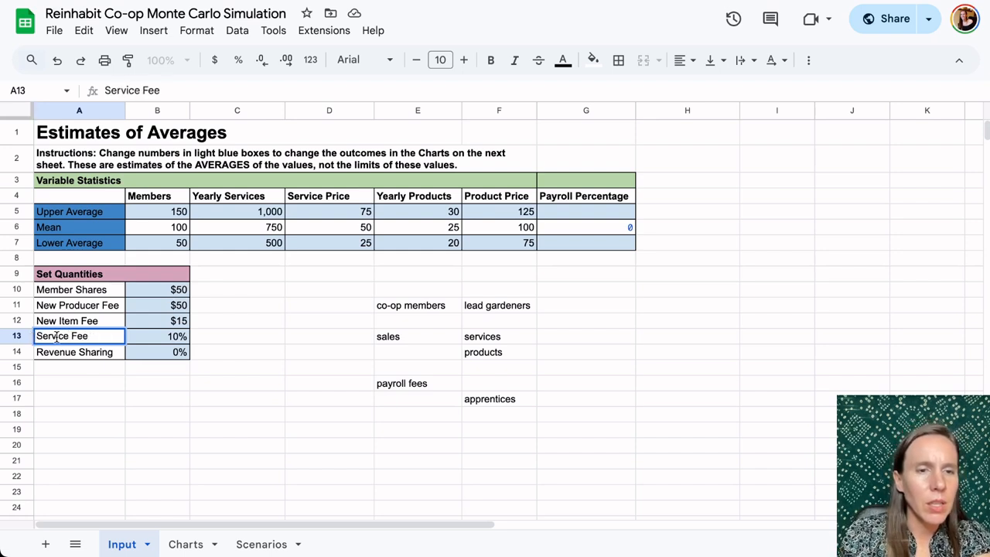
{"action": "left_click", "coordinate": [65, 353]}
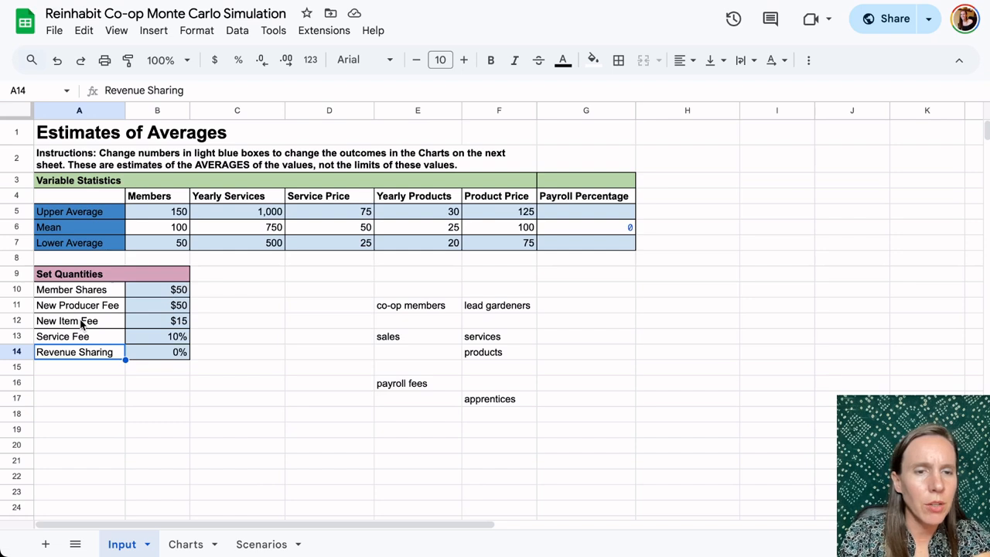
{"action": "left_click", "coordinate": [82, 324]}
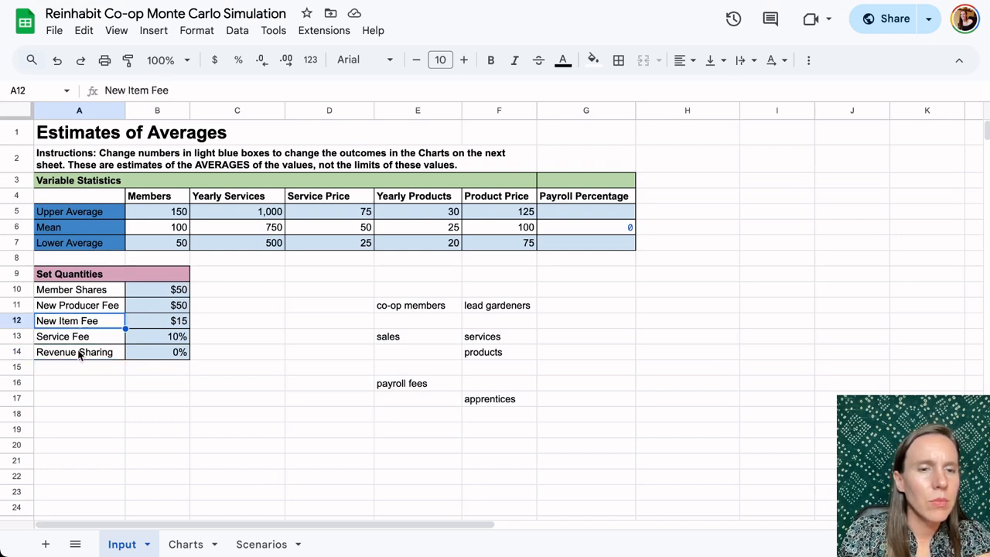
{"action": "left_click", "coordinate": [81, 308]}
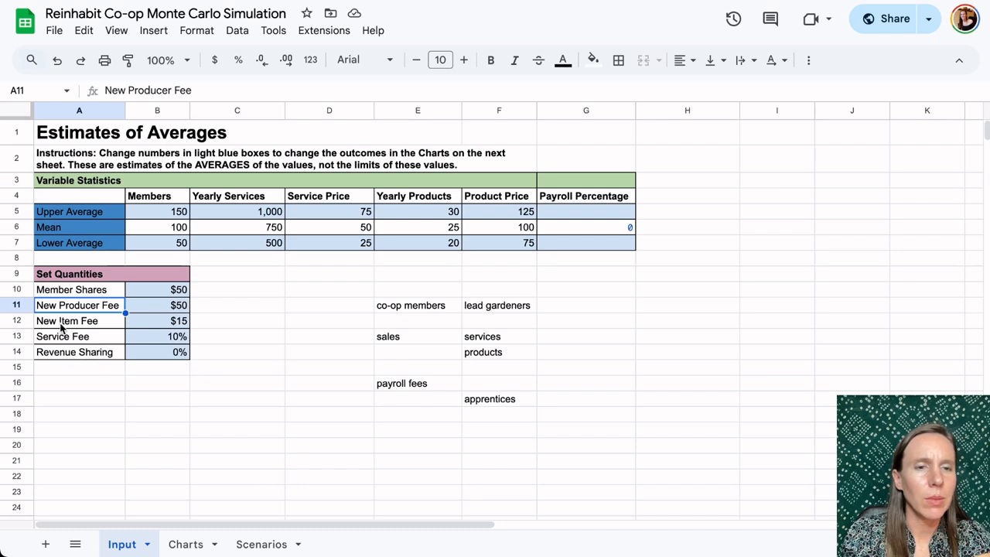
{"action": "left_click", "coordinate": [69, 354]}
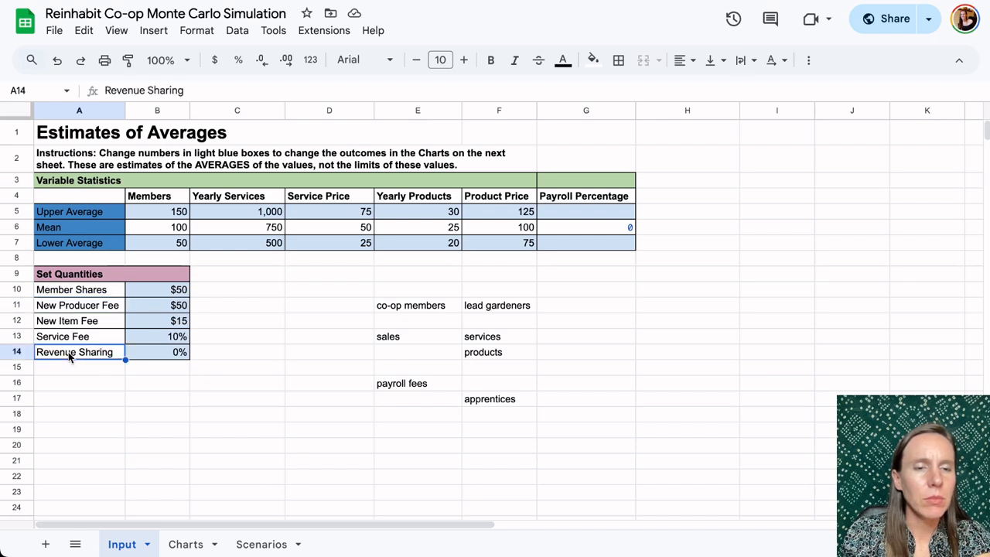
Rename the New Producer Fee label in cell A11 as "Product Fee" and the New Item Fee label in A12 as "Payroll Fee"
{"action": "left_click", "coordinate": [72, 306]}
{"action": "left_click", "coordinate": [74, 321]}
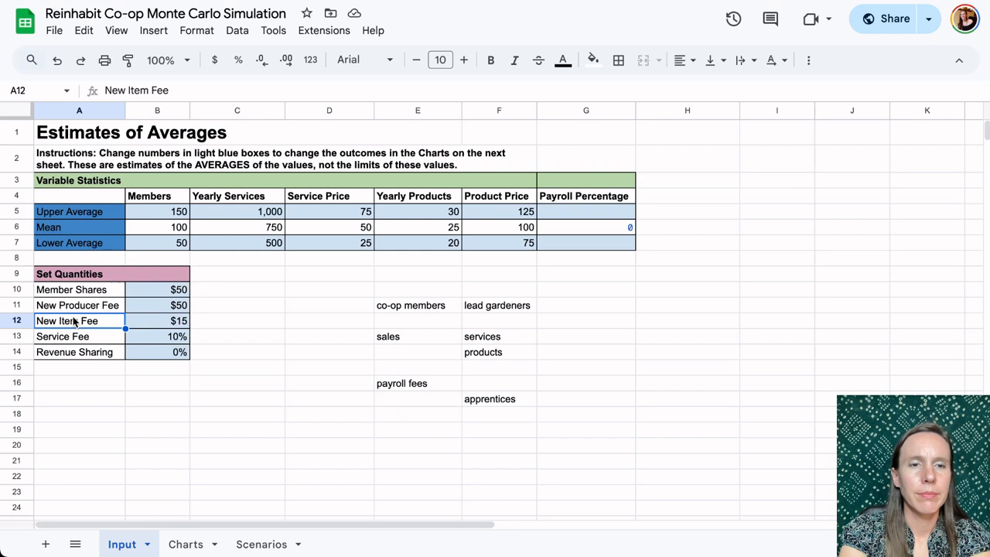
{"action": "left_click", "coordinate": [86, 306]}
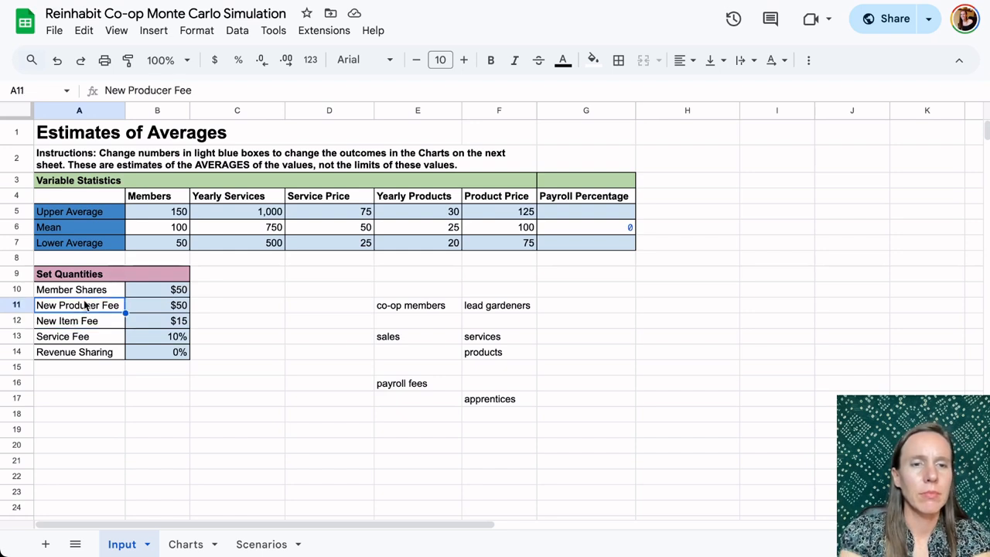
{"action": "type", "text": "P"}
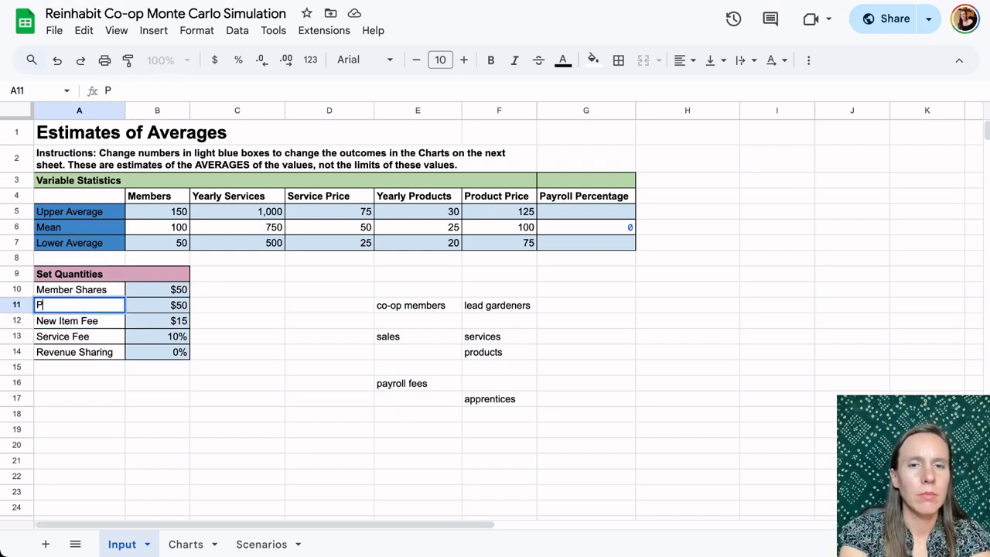
{"action": "type", "text": "roduct Fee"}
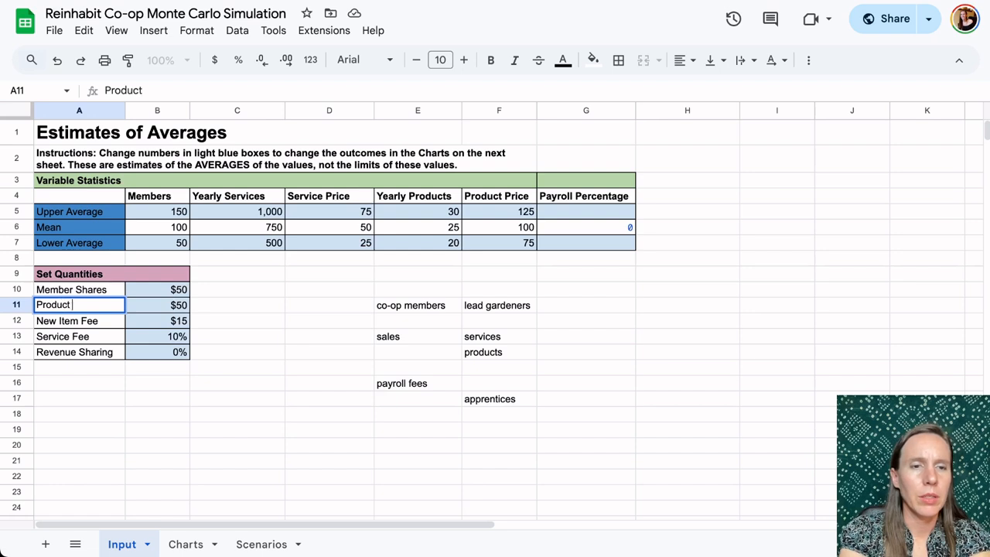
{"action": "left_click", "coordinate": [80, 324]}
{"action": "type", "text": "Payroll Fee"}
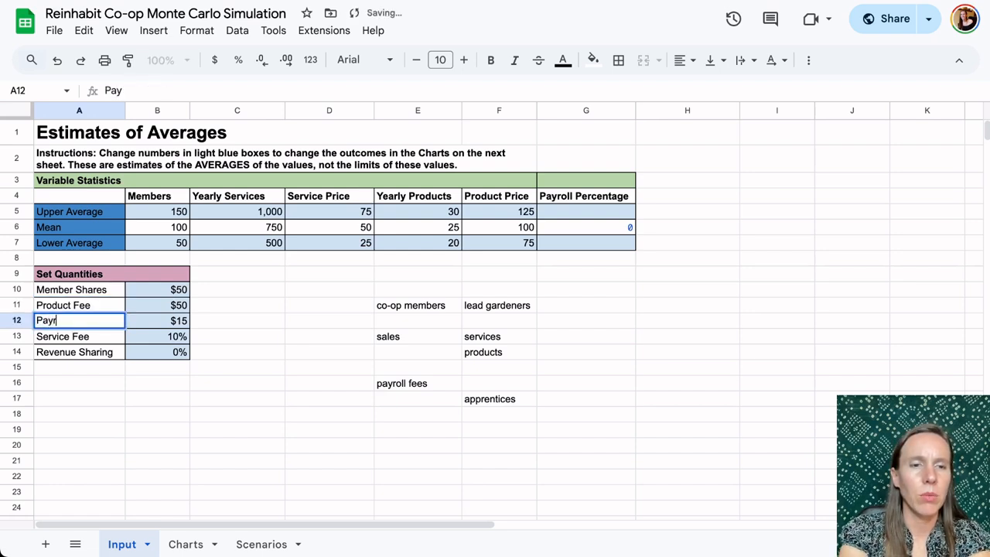
Format the Product Fee and Payroll Fee values in cells B11:B12 as percentages and set both to 10%
{"action": "left_click", "coordinate": [150, 339]}
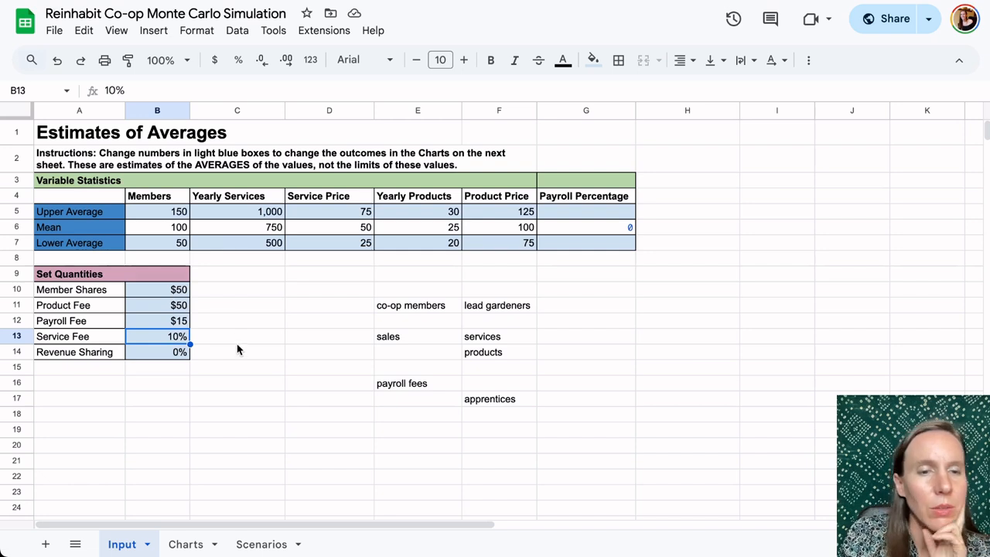
{"action": "left_click", "coordinate": [174, 320]}
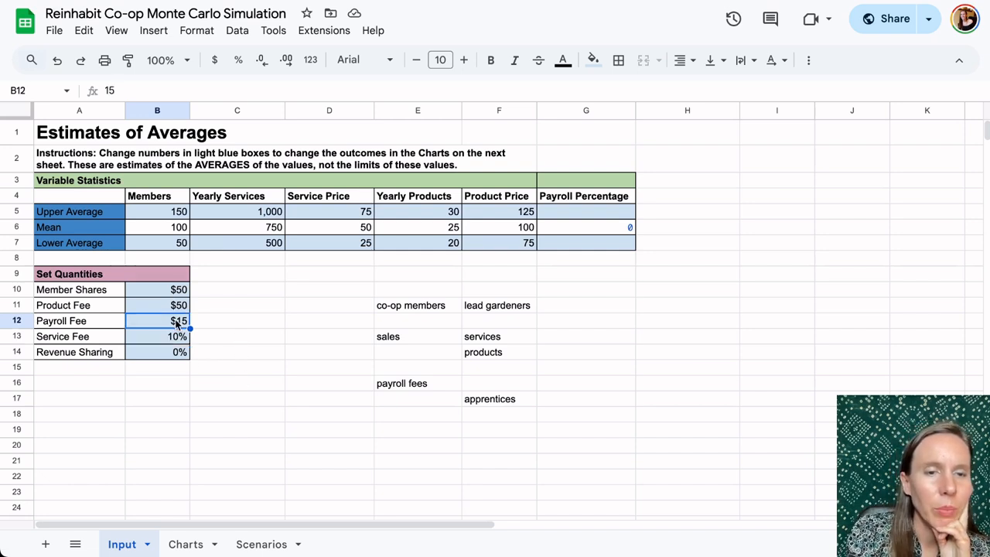
{"action": "left_click_drag", "start_coordinate": [173, 305], "coordinate": [172, 321]}
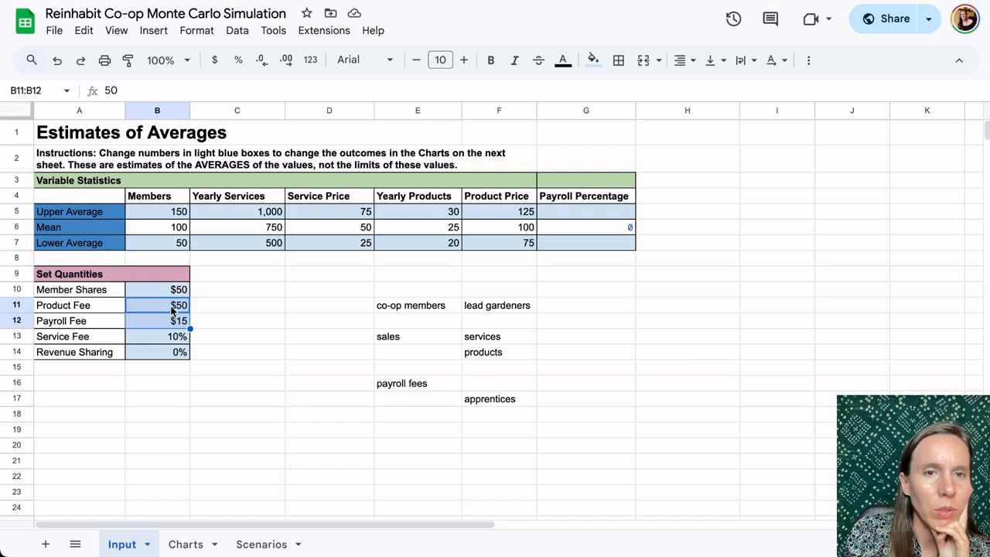
{"action": "left_click", "coordinate": [215, 61]}
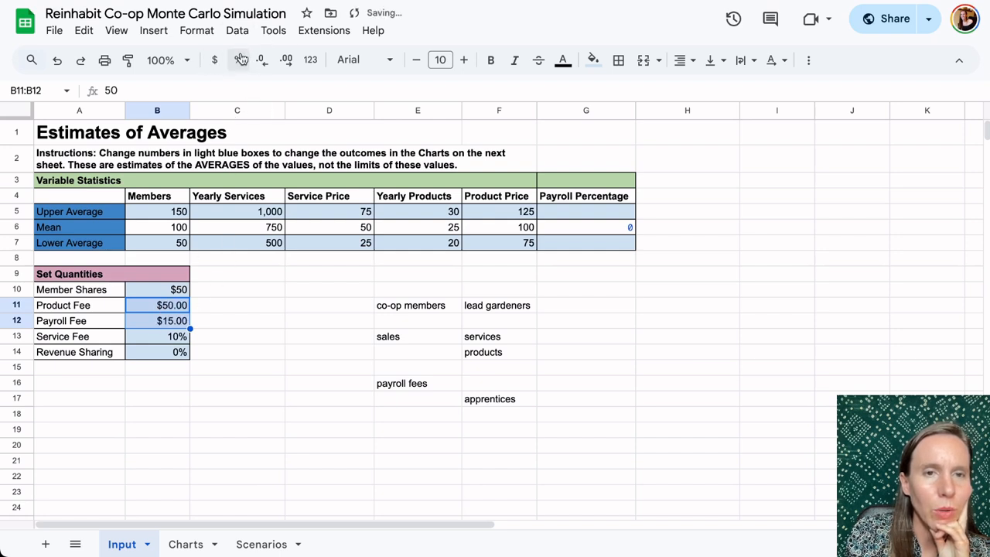
{"action": "left_click", "coordinate": [240, 59]}
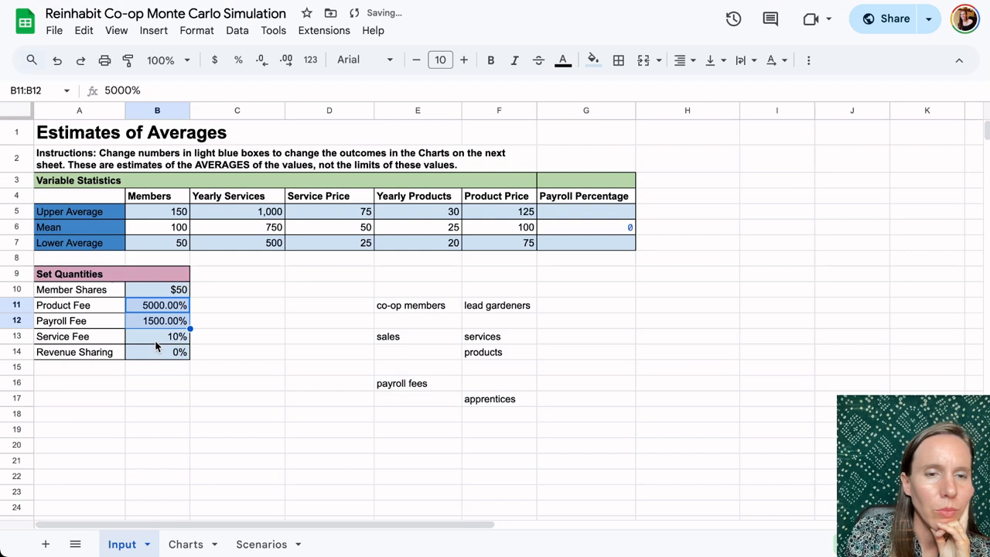
{"action": "left_click", "coordinate": [159, 306]}
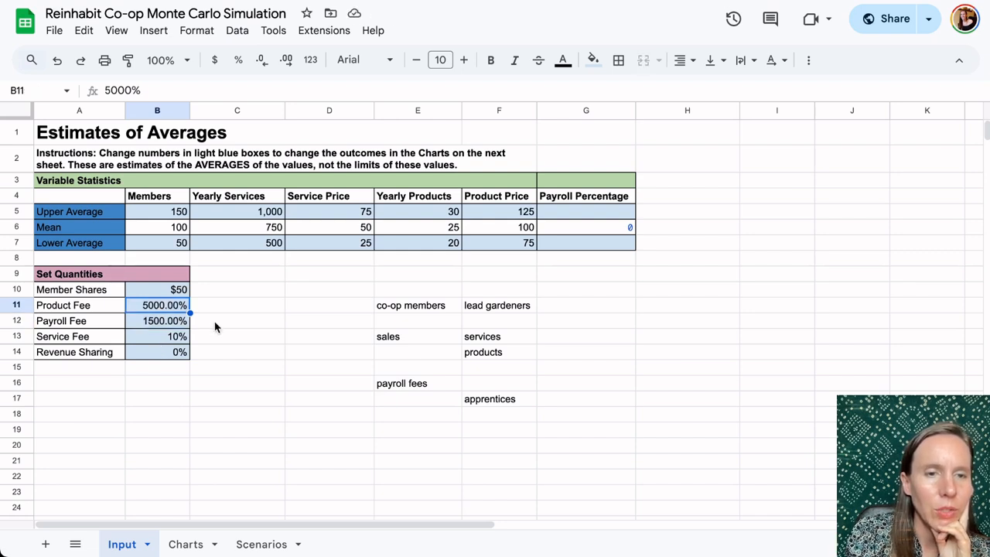
{"action": "type", "text": "10"}
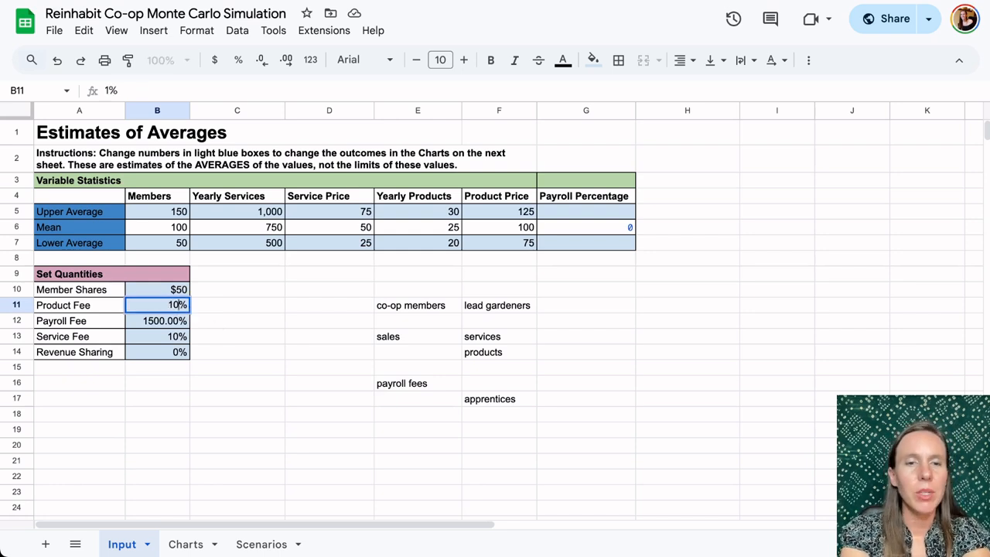
{"action": "left_click", "coordinate": [172, 328]}
{"action": "type", "text": "10"}
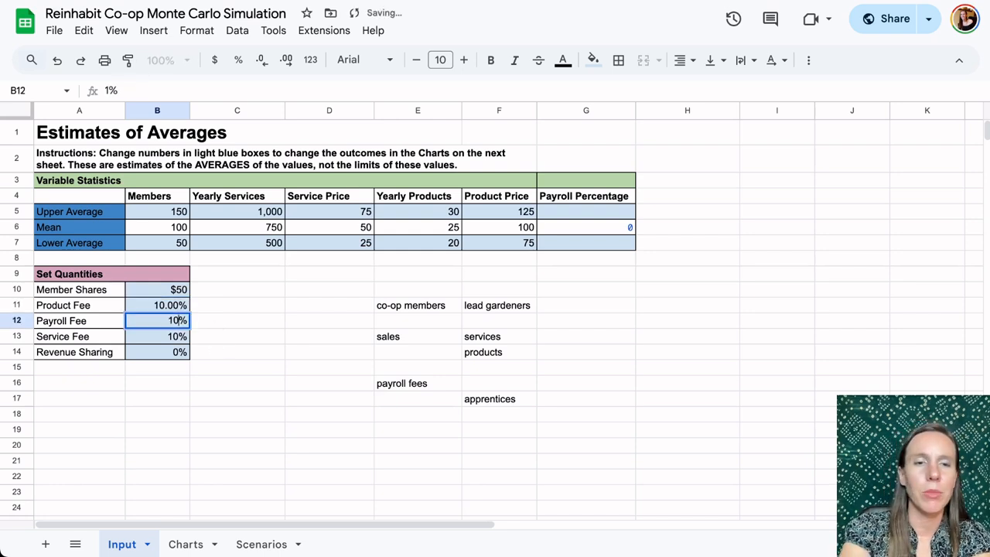
{"action": "key", "text": "Tab"}
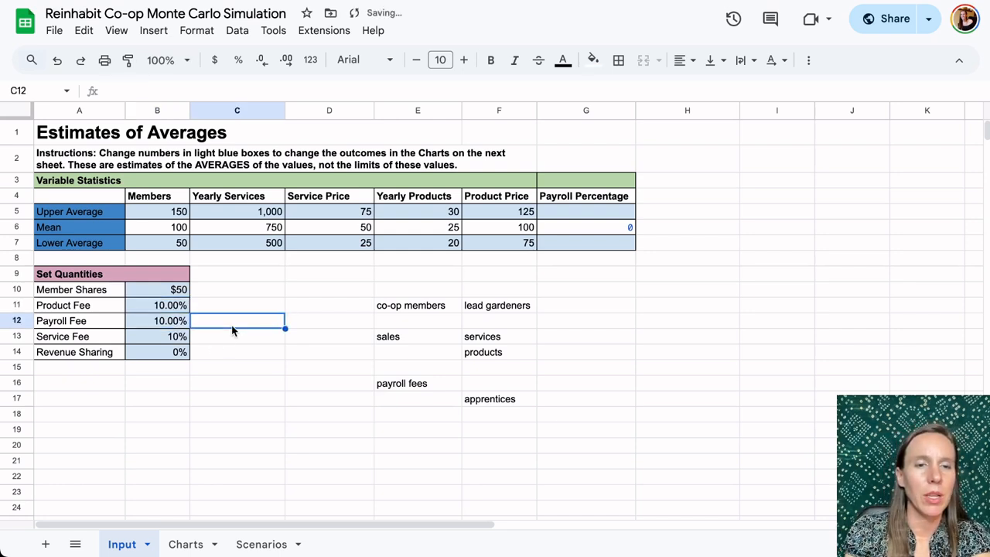
Remove the decimal places from the Product Fee and Payroll Fee percentages in cells B11 and B12
{"action": "left_click", "coordinate": [170, 306]}
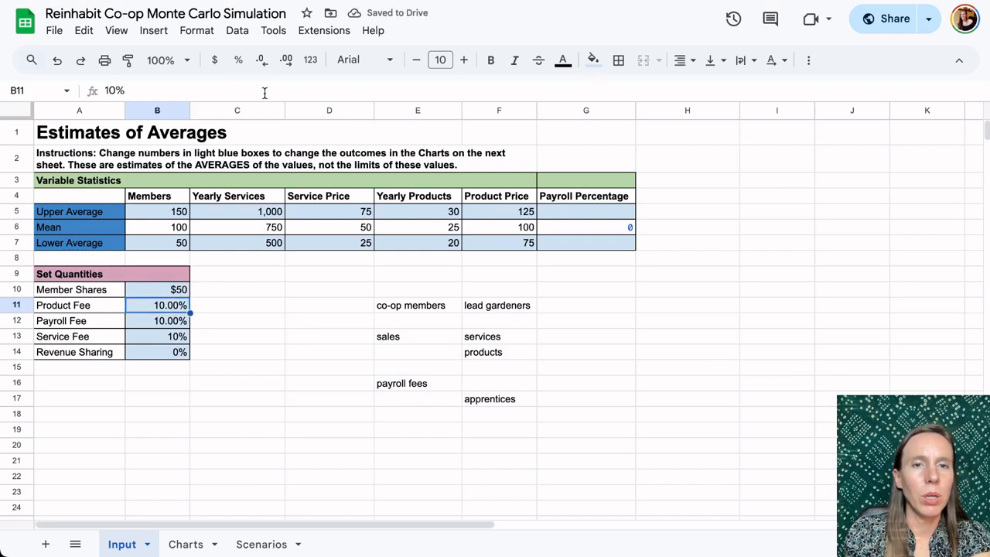
{"action": "left_click", "coordinate": [262, 60]}
{"action": "left_click", "coordinate": [262, 61]}
{"action": "left_click", "coordinate": [175, 320]}
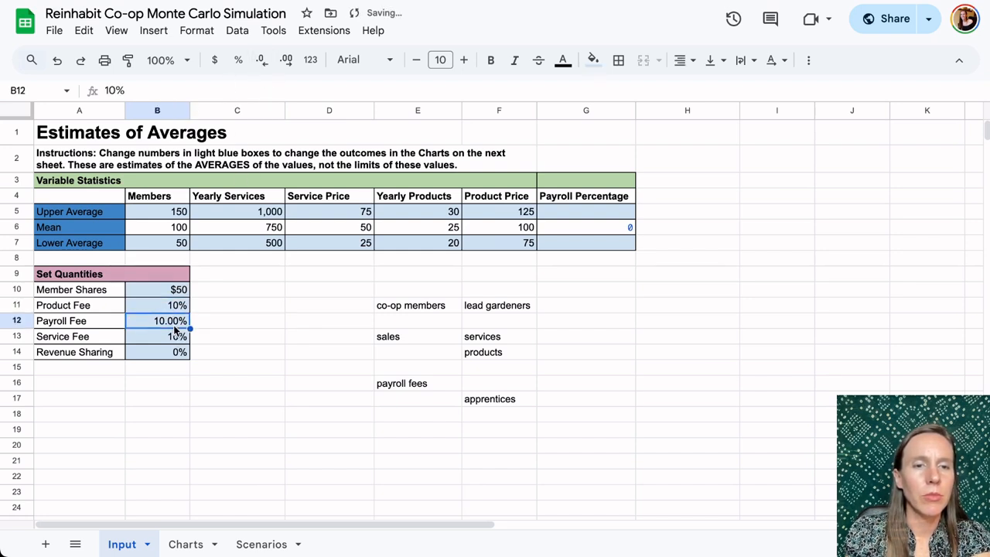
{"action": "left_click", "coordinate": [262, 60]}
{"action": "left_click", "coordinate": [262, 61]}
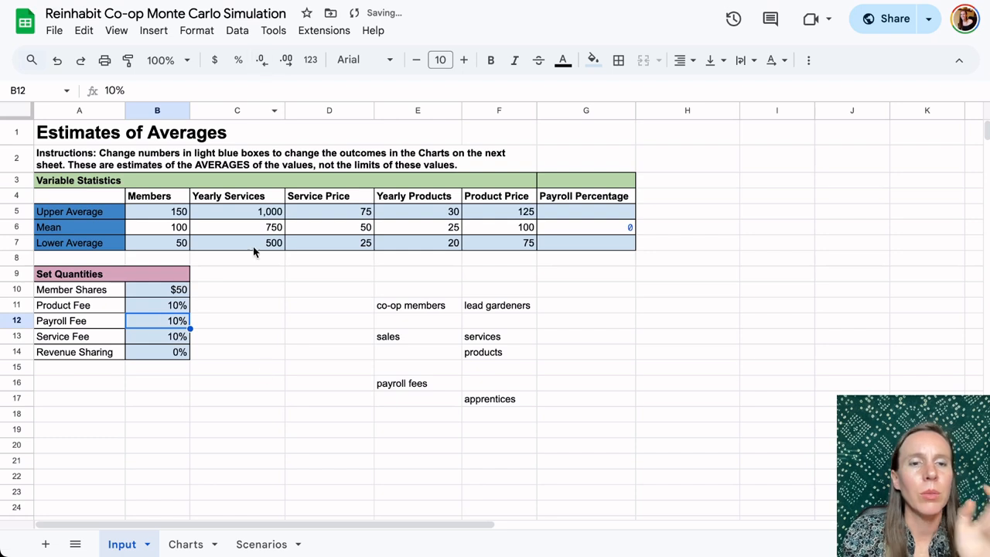
{"action": "left_click", "coordinate": [242, 358]}
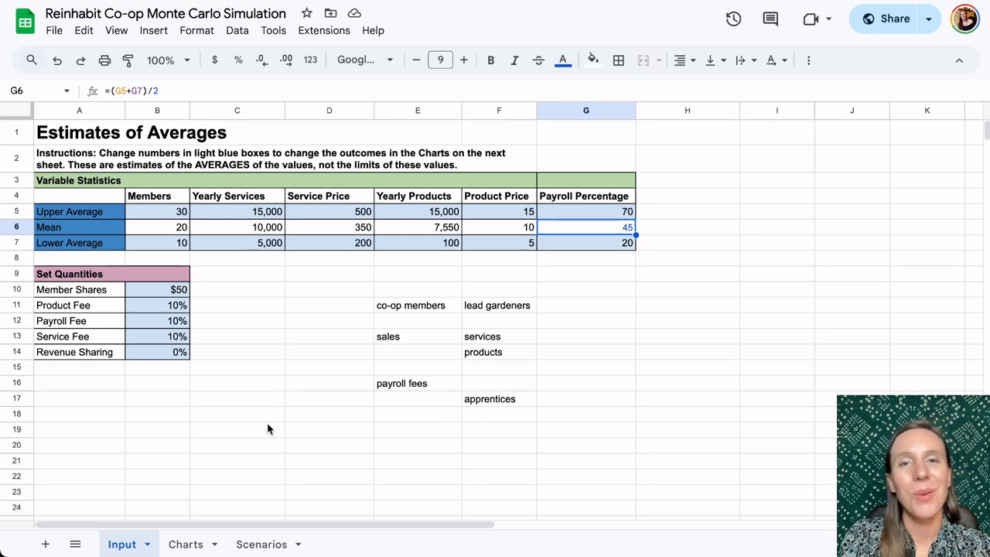
Examine the Averages and Income columns on the Scenarios sheet and check the Members formula in cell B3
{"action": "left_click", "coordinate": [258, 544]}
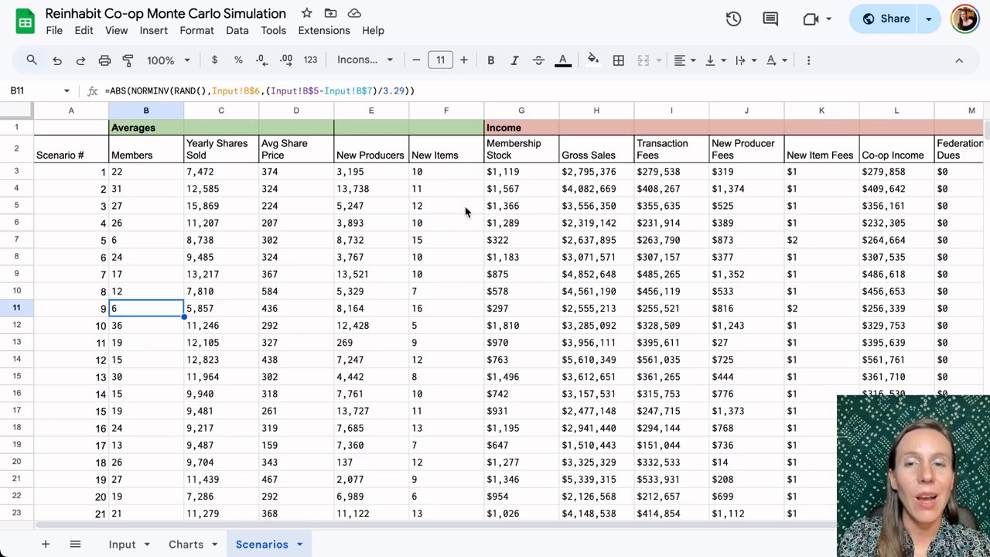
{"action": "scroll", "coordinate": [663, 282], "scroll_direction": "right", "scroll_amount": 2}
{"action": "scroll", "coordinate": [664, 282], "scroll_direction": "left", "scroll_amount": 3}
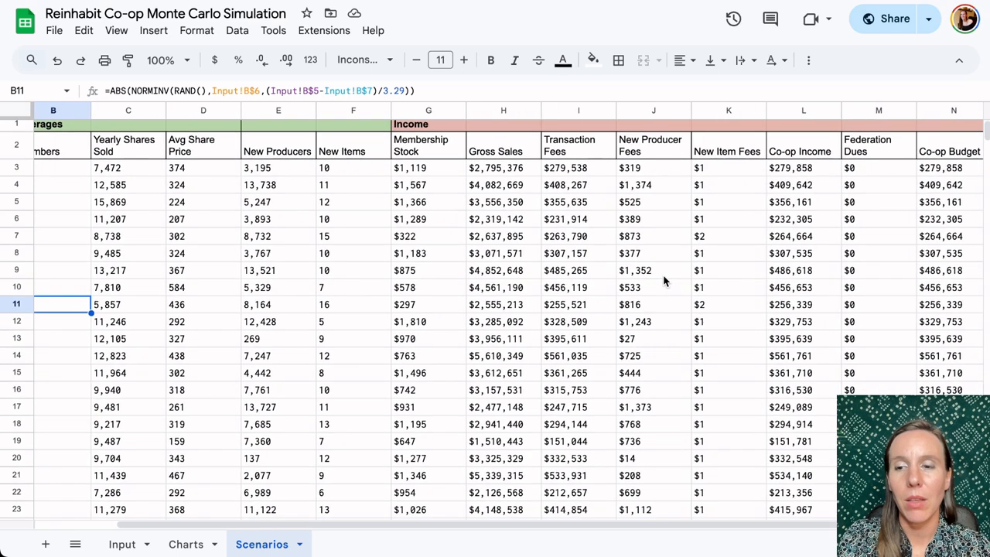
{"action": "scroll", "coordinate": [663, 282], "scroll_direction": "right", "scroll_amount": 2}
{"action": "scroll", "coordinate": [663, 282], "scroll_direction": "left", "scroll_amount": 2}
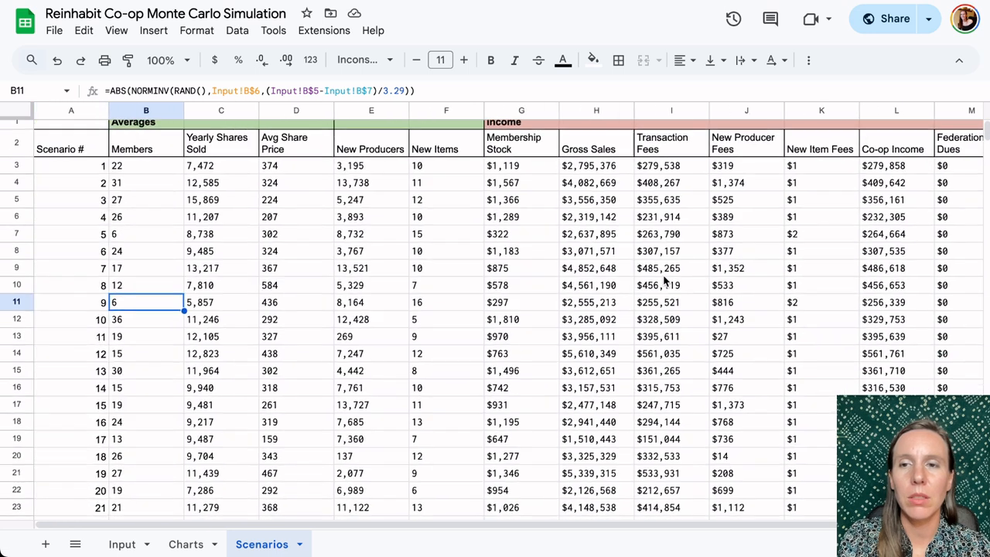
{"action": "scroll", "coordinate": [663, 282], "scroll_direction": "right", "scroll_amount": 2}
{"action": "scroll", "coordinate": [497, 303], "scroll_direction": "left", "scroll_amount": 2}
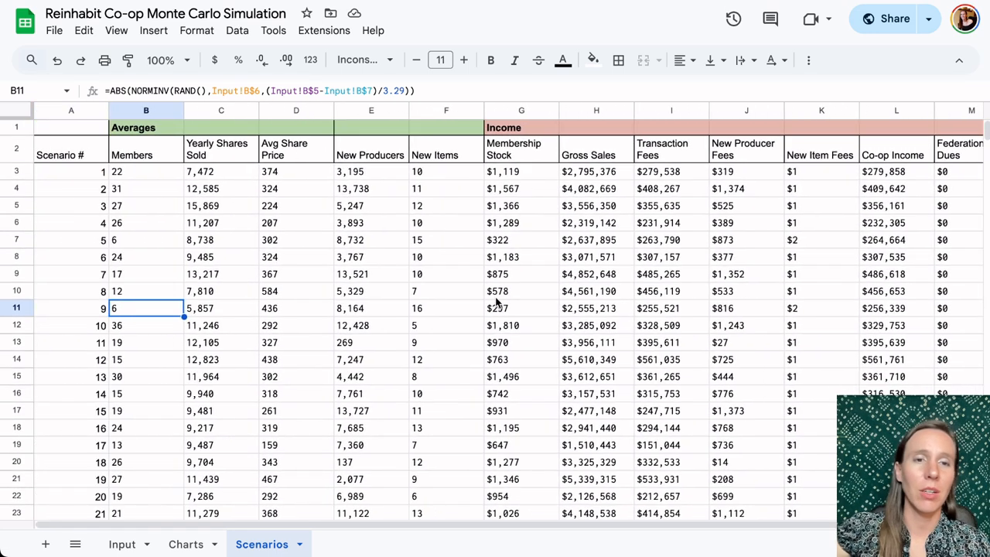
{"action": "scroll", "coordinate": [633, 235], "scroll_direction": "right", "scroll_amount": 2}
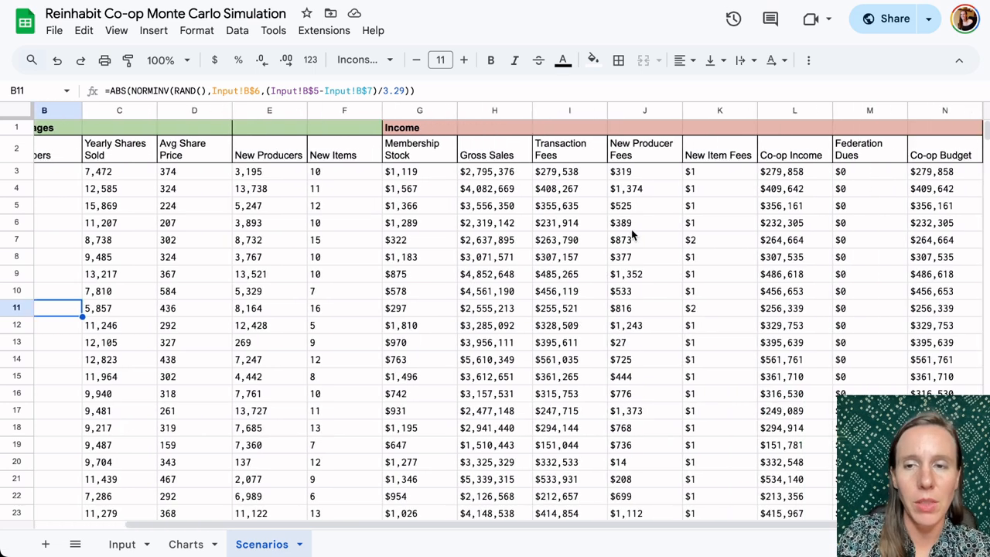
{"action": "scroll", "coordinate": [632, 234], "scroll_direction": "left", "scroll_amount": 2}
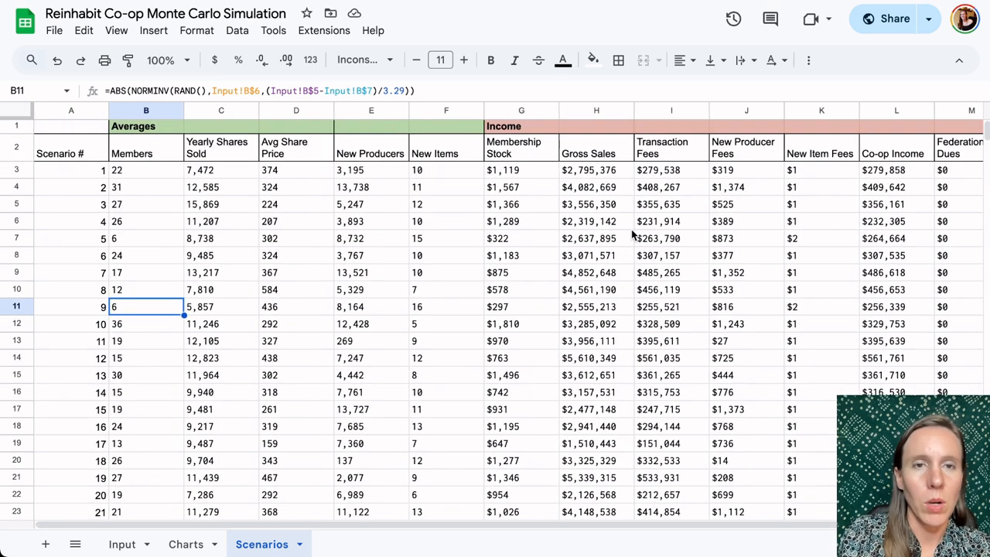
{"action": "left_click", "coordinate": [149, 177]}
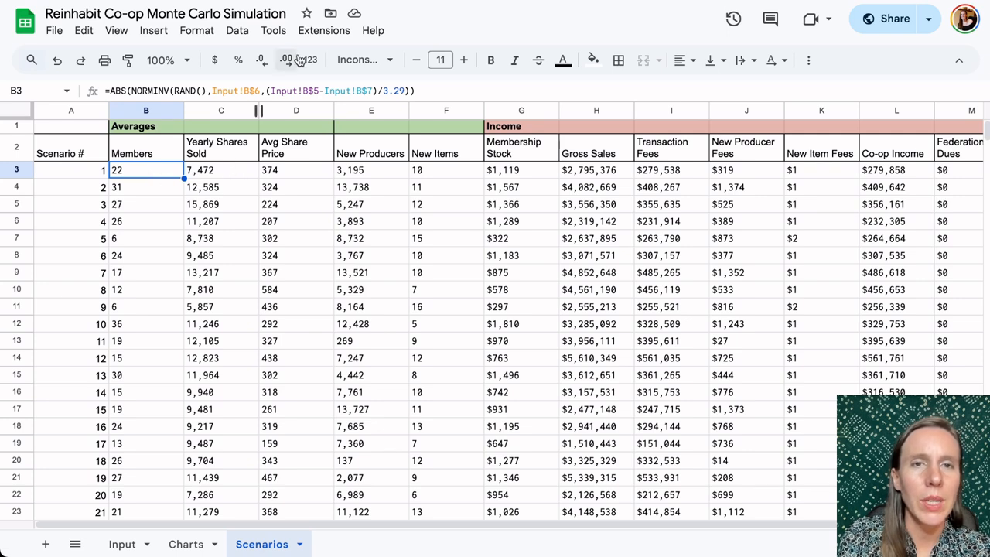
Compare the Scenarios headers with the Input sheet and rename Yearly Shares Sold in Scenarios cell C2 as "Yearly Services"
{"action": "left_click", "coordinate": [122, 544]}
{"action": "left_click", "coordinate": [263, 545]}
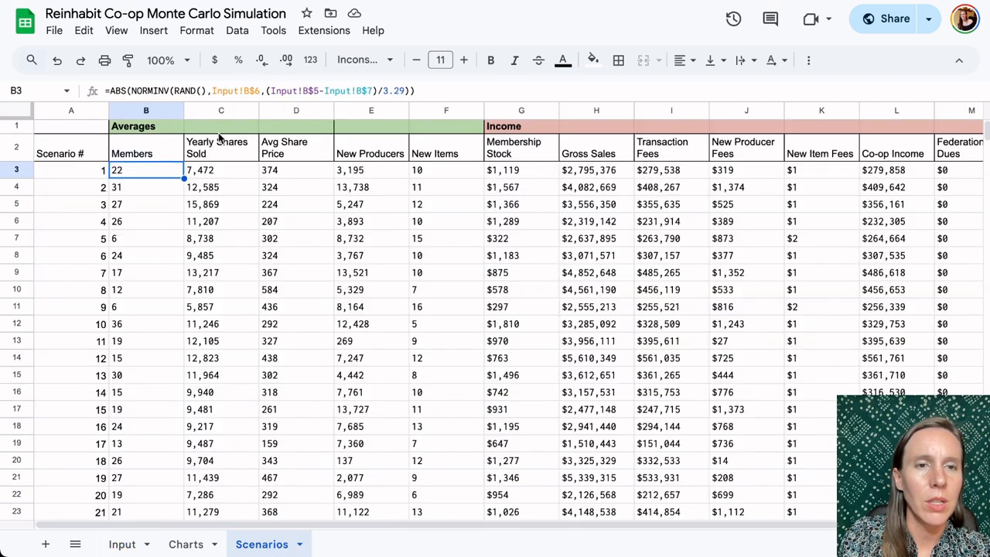
{"action": "left_click", "coordinate": [122, 543]}
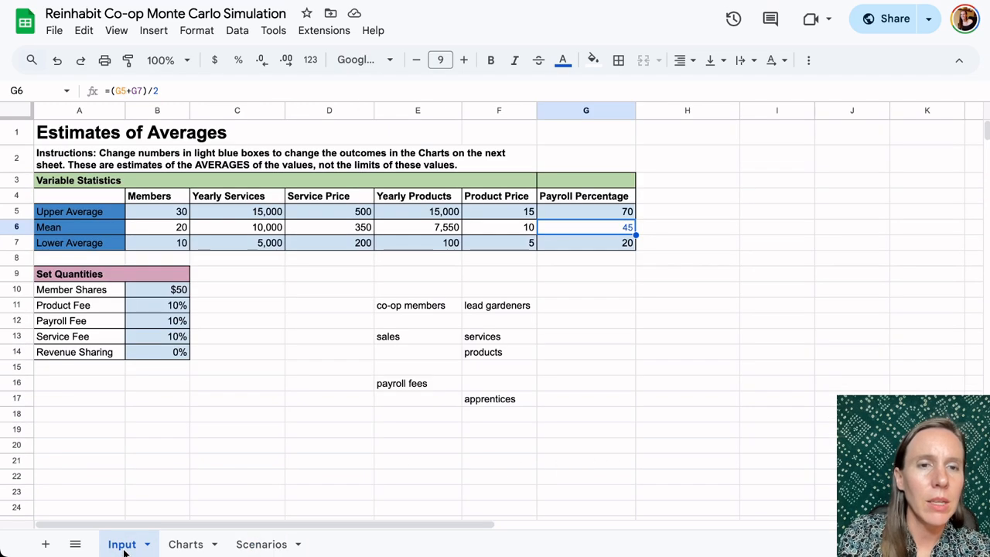
{"action": "left_click", "coordinate": [287, 547]}
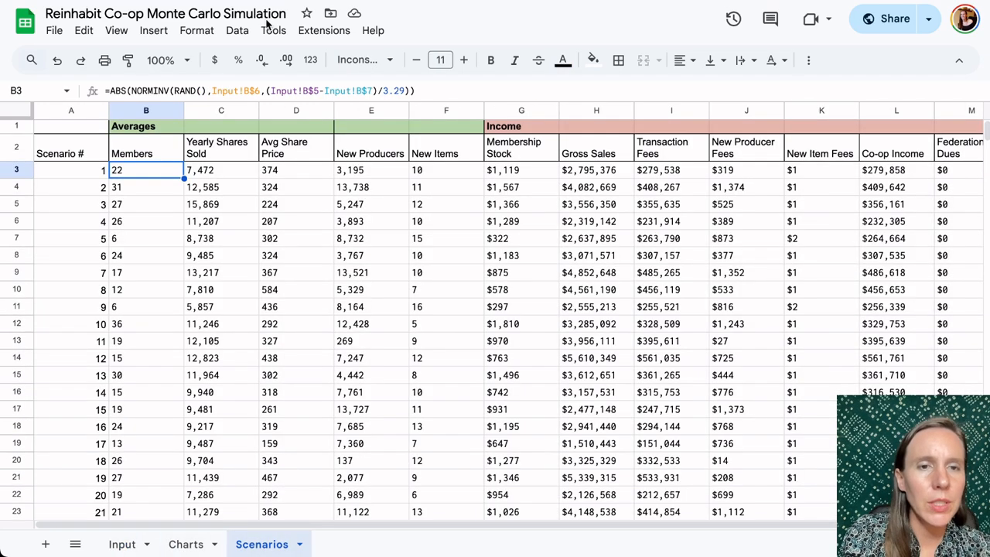
{"action": "left_click", "coordinate": [219, 157]}
{"action": "type", "text": "Yearl"}
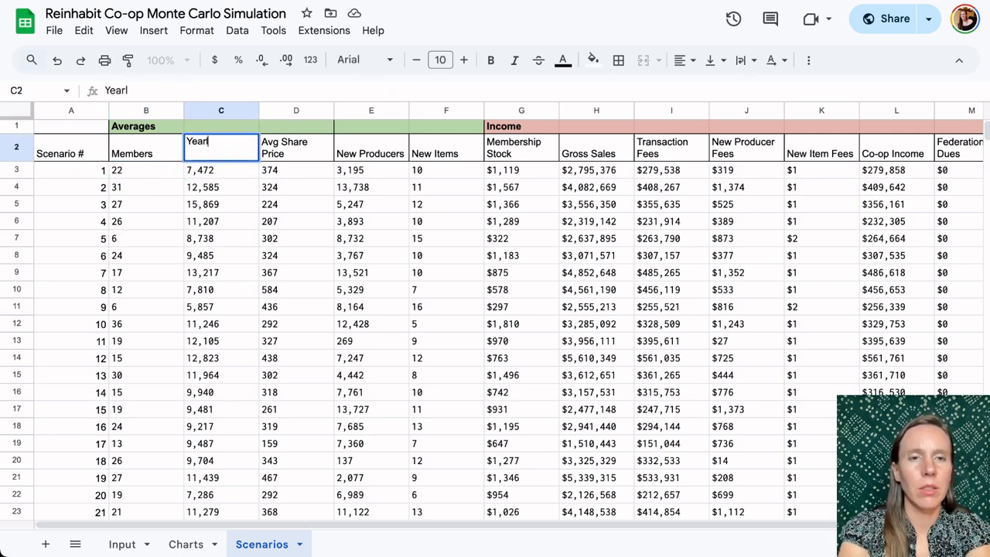
{"action": "type", "text": "y Services"}
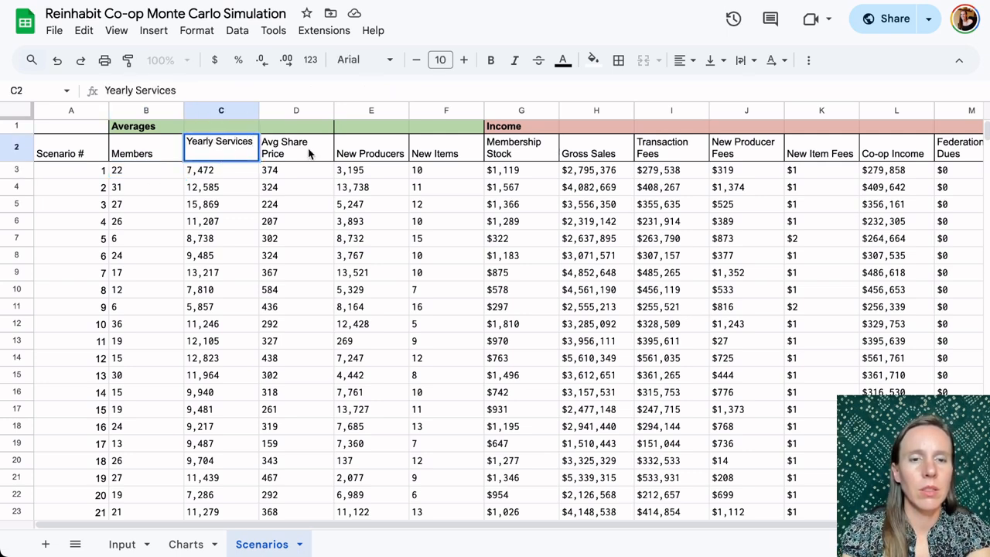
Copy the headers Service Price, Yearly Products and Product Price from Input cells D4:F4 into Scenarios cells D2:F2
{"action": "left_click", "coordinate": [124, 545]}
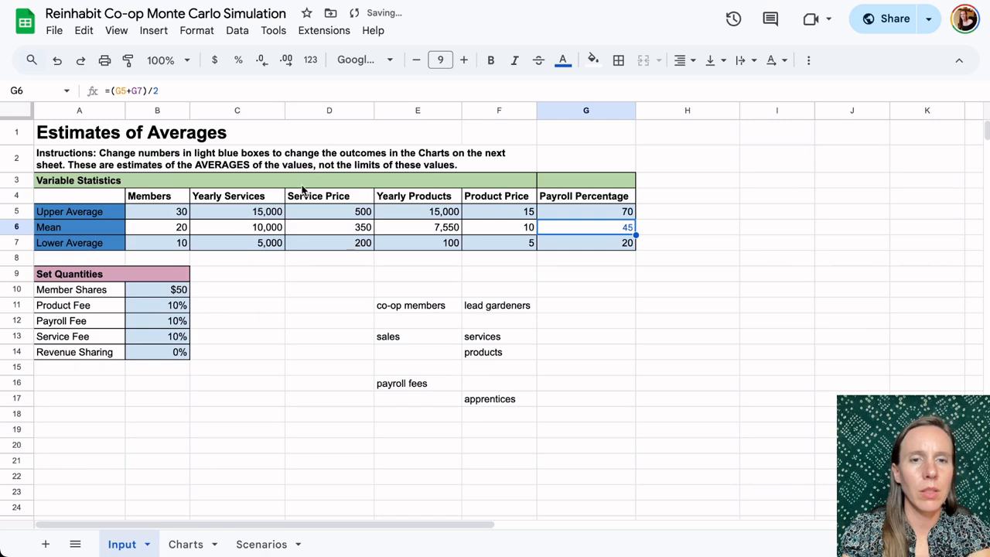
{"action": "left_click_drag", "start_coordinate": [309, 195], "coordinate": [493, 198]}
{"action": "key", "text": "ctrl+c"}
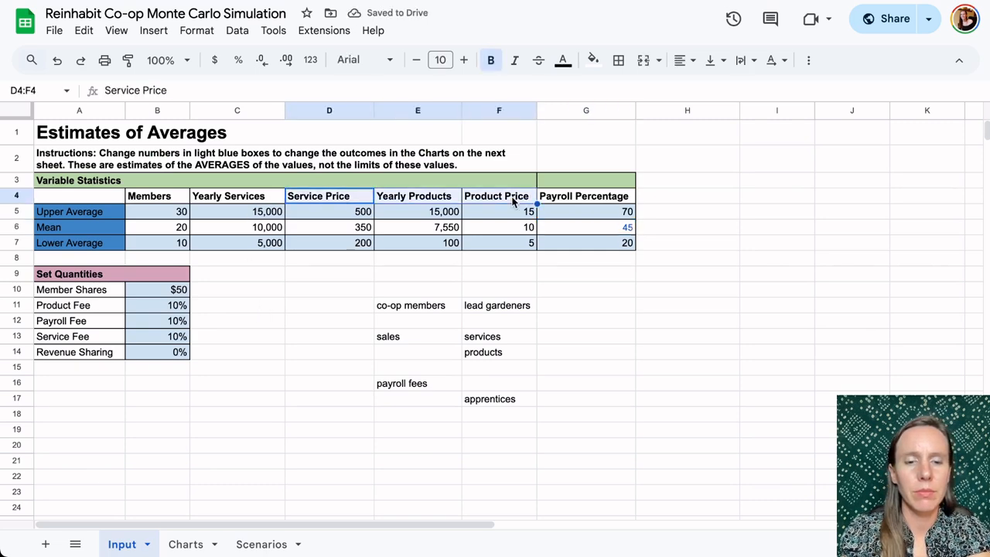
{"action": "left_click", "coordinate": [255, 544]}
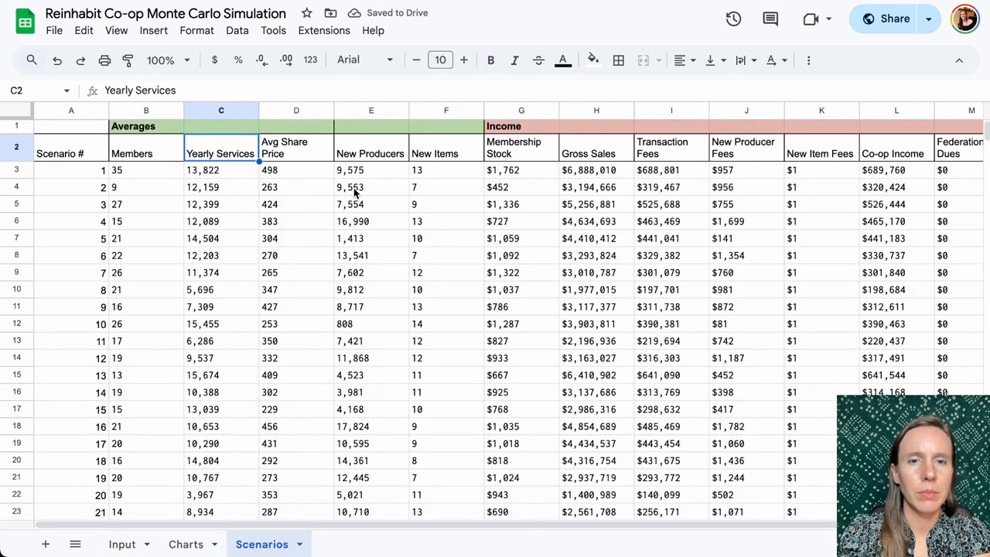
{"action": "left_click_drag", "start_coordinate": [319, 162], "coordinate": [430, 156]}
{"action": "key", "text": "ctrl+v"}
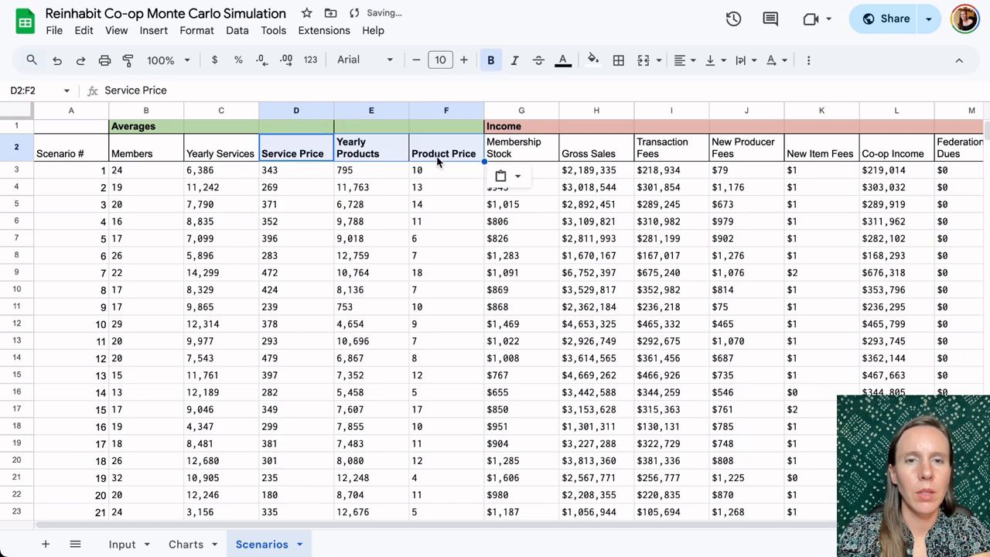
Insert a column after Product Price on the Scenarios sheet and head it "Payroll Percentage" in cell G2
{"action": "left_click", "coordinate": [437, 151]}
{"action": "right_click", "coordinate": [461, 114]}
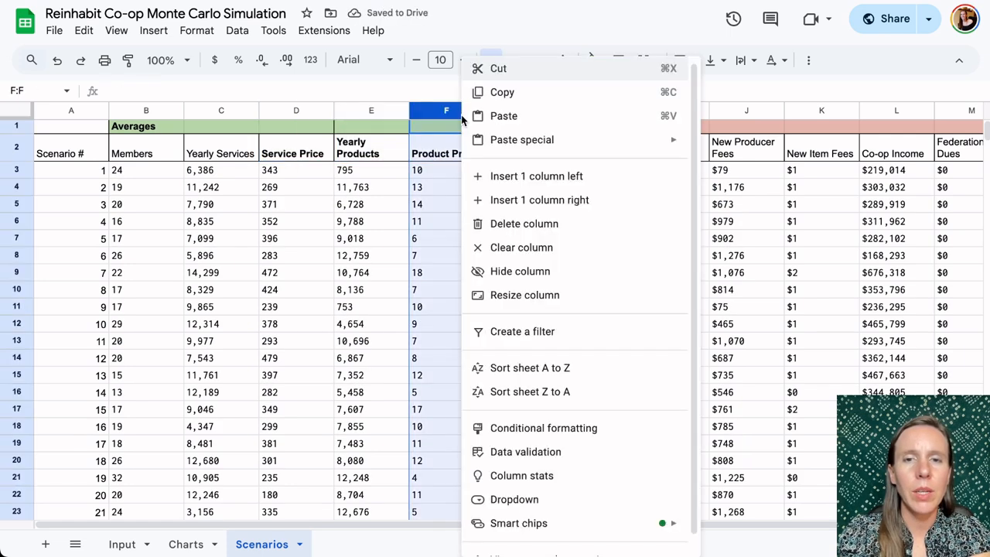
{"action": "left_click", "coordinate": [510, 200]}
{"action": "left_click", "coordinate": [504, 154]}
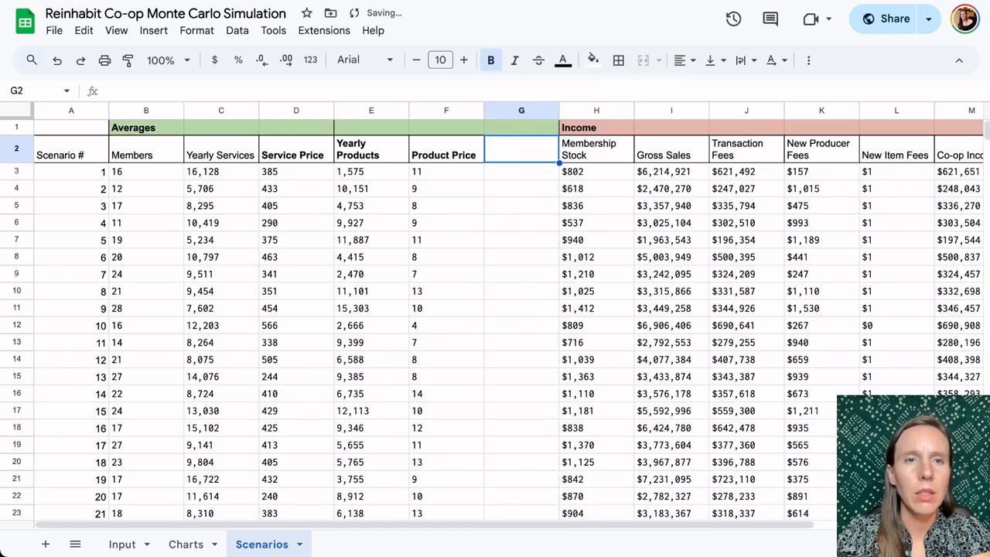
{"action": "left_click", "coordinate": [121, 543]}
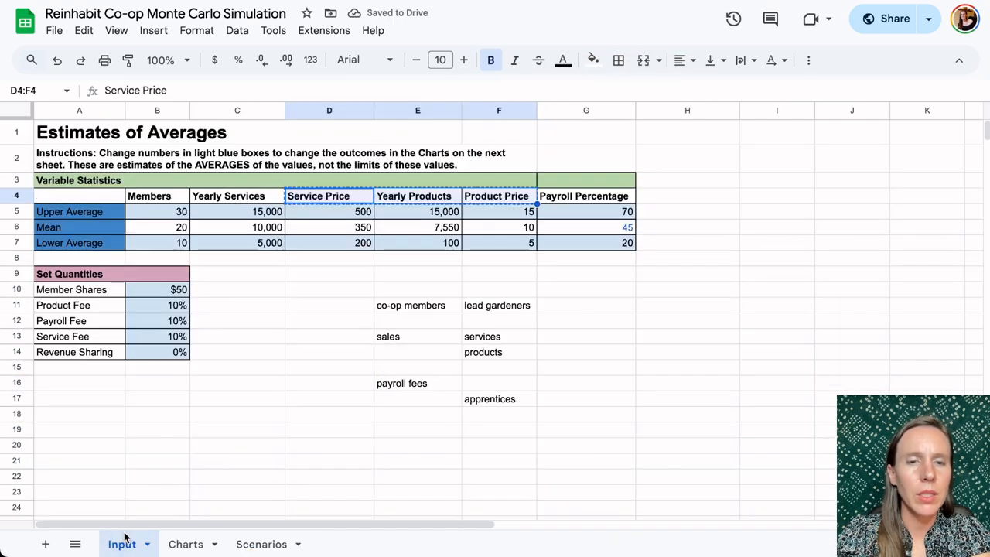
{"action": "left_click", "coordinate": [258, 543]}
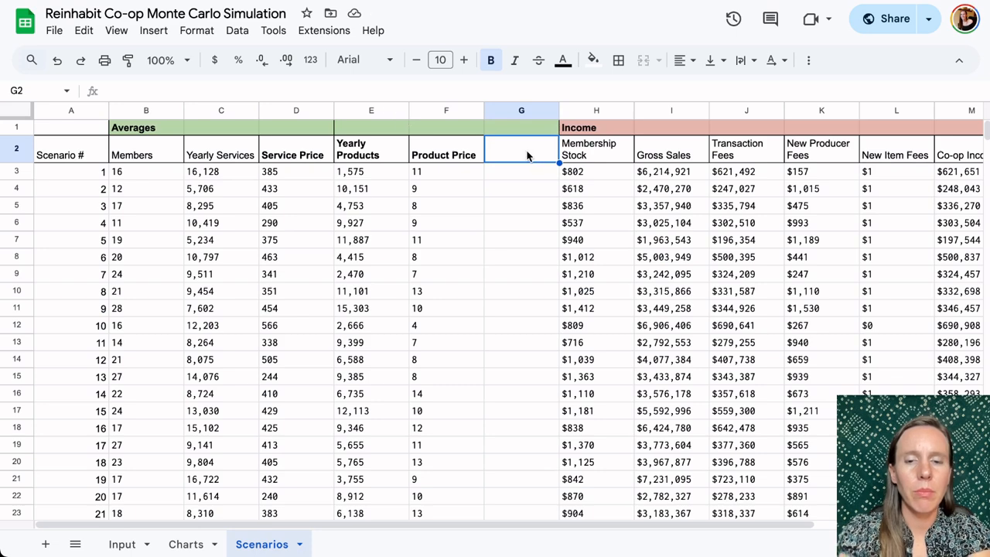
{"action": "type", "text": "Payroll Pe"}
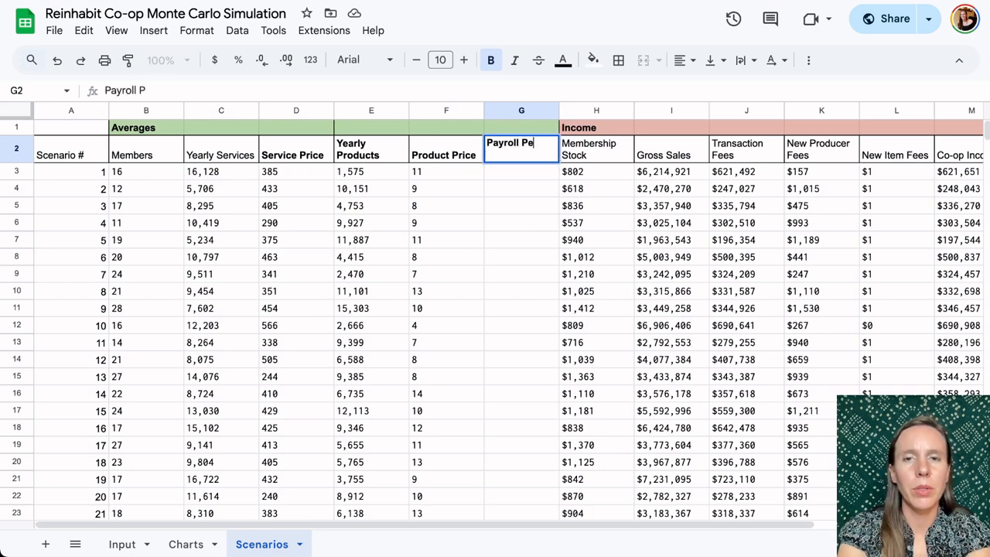
{"action": "type", "text": "rcentage"}
Copy the Product Price formula text from Scenarios cell F3 unchanged into cell G3 under Payroll Percentage
{"action": "left_click", "coordinate": [530, 193]}
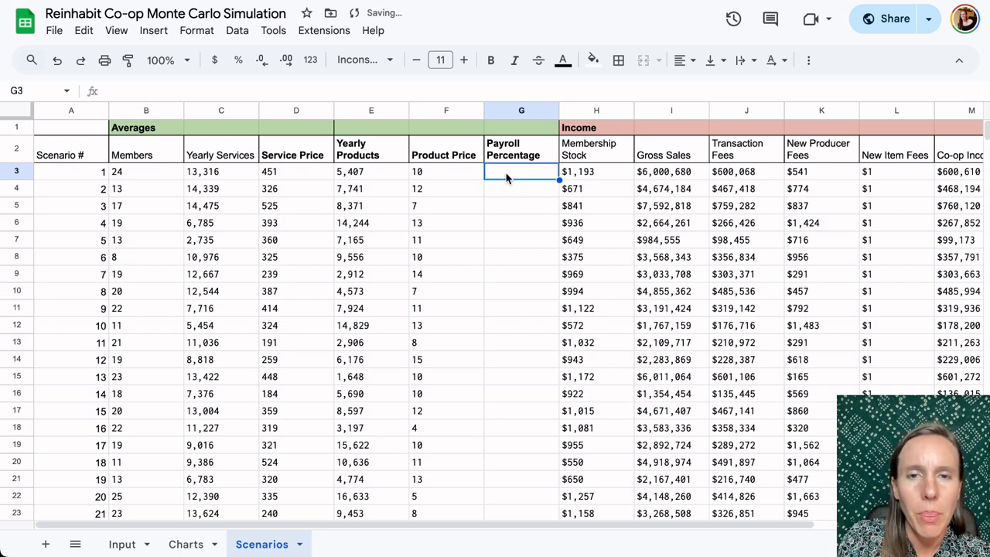
{"action": "left_click", "coordinate": [466, 172]}
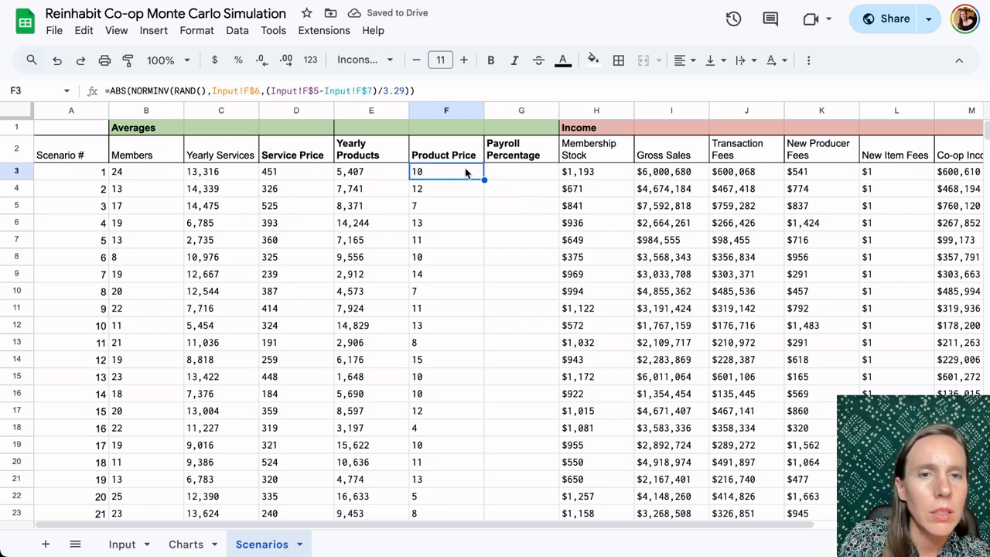
{"action": "left_click_drag", "start_coordinate": [422, 92], "coordinate": [92, 91]}
{"action": "key", "text": "ctrl+c"}
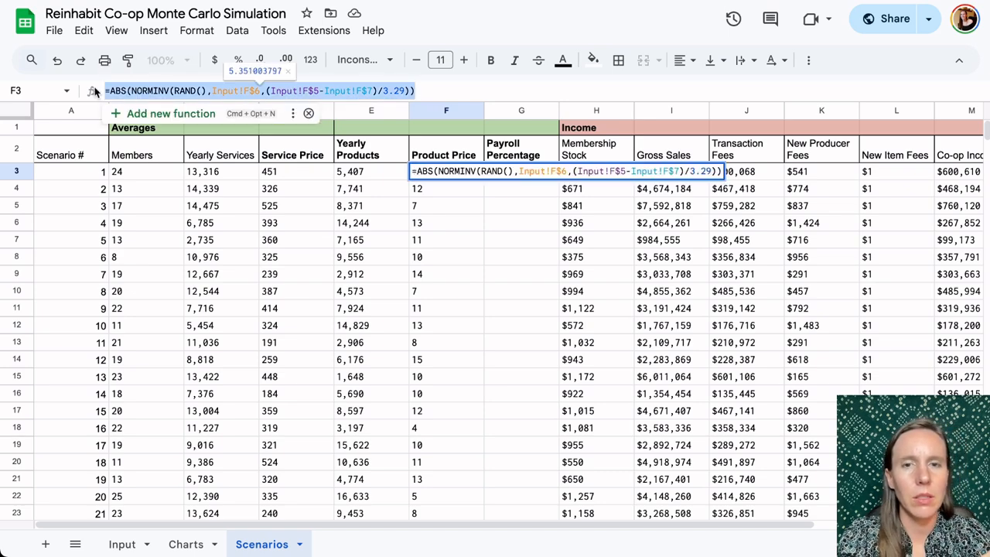
{"action": "key", "text": "Escape"}
{"action": "left_click", "coordinate": [499, 176]}
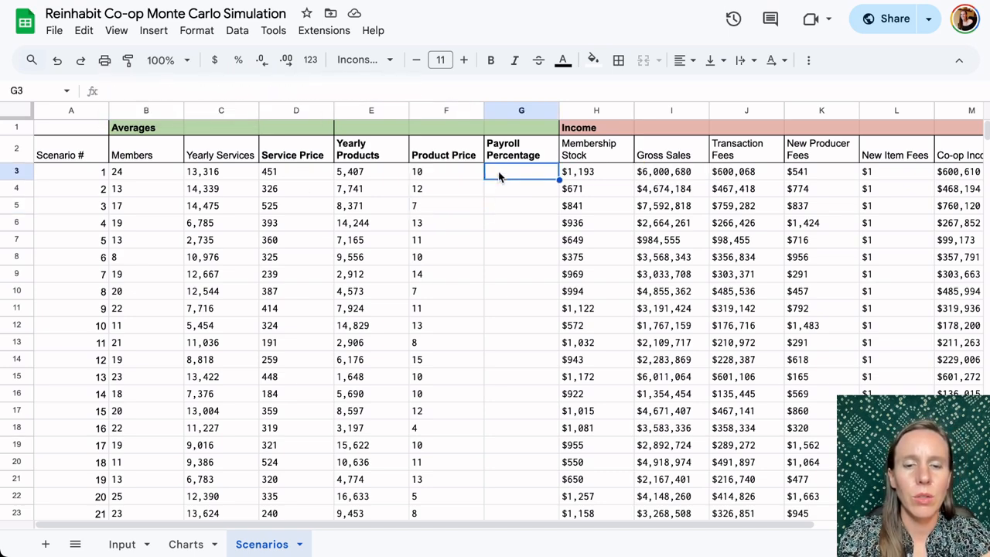
{"action": "key", "text": "ctrl+v"}
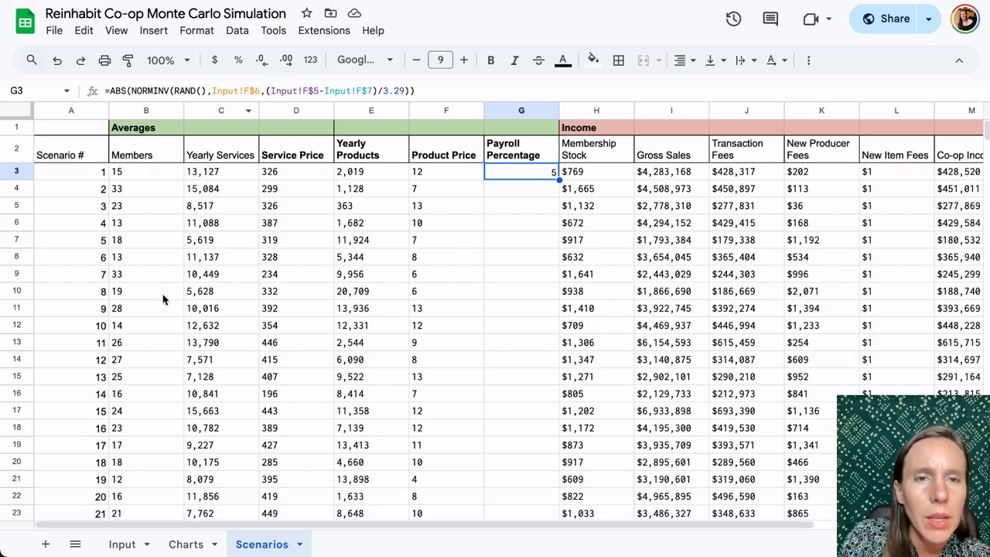
Change the mean and upper average references in the G3 formula to Input!G$6 and Input!G$5
{"action": "left_click", "coordinate": [132, 543]}
{"action": "left_click", "coordinate": [281, 544]}
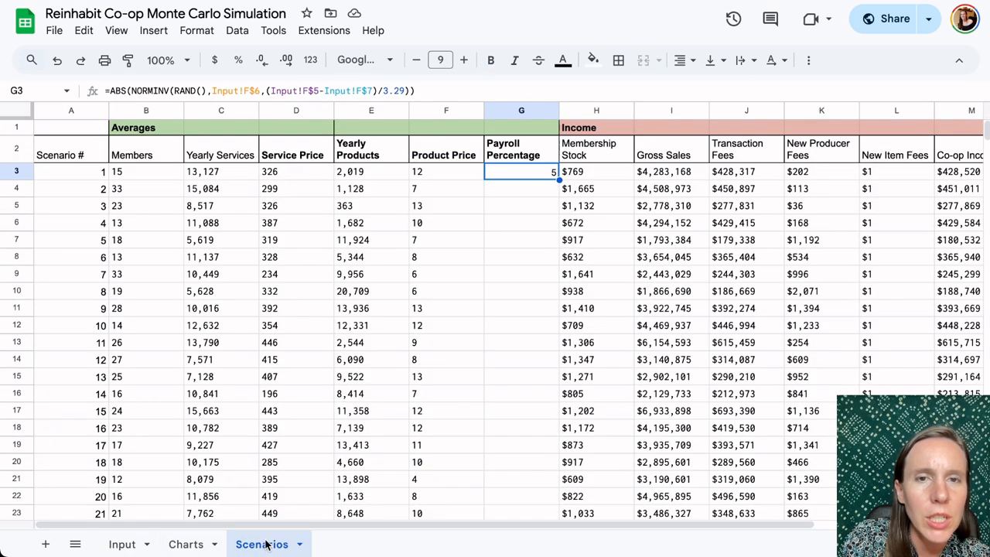
{"action": "left_click", "coordinate": [248, 91]}
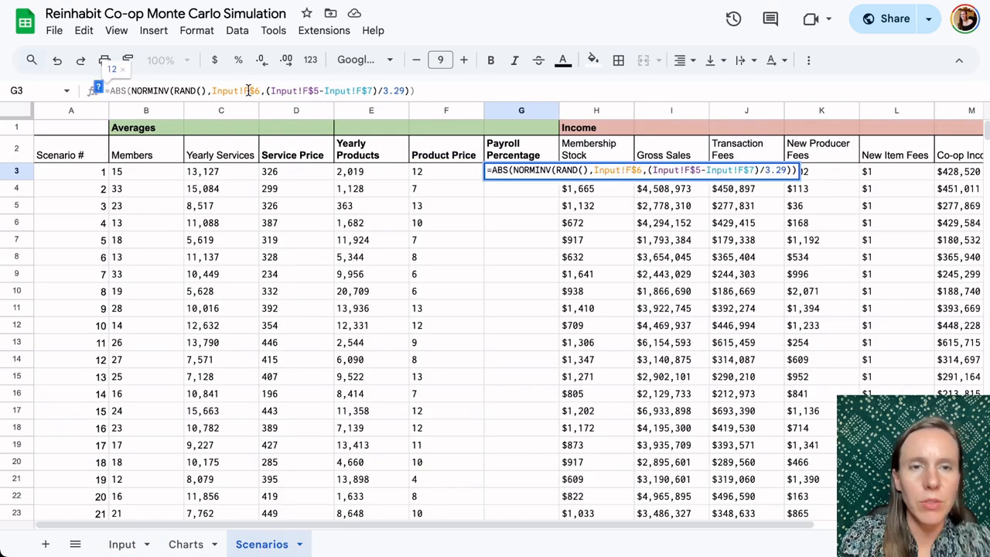
{"action": "key", "text": "BackSpace"}
{"action": "type", "text": "G"}
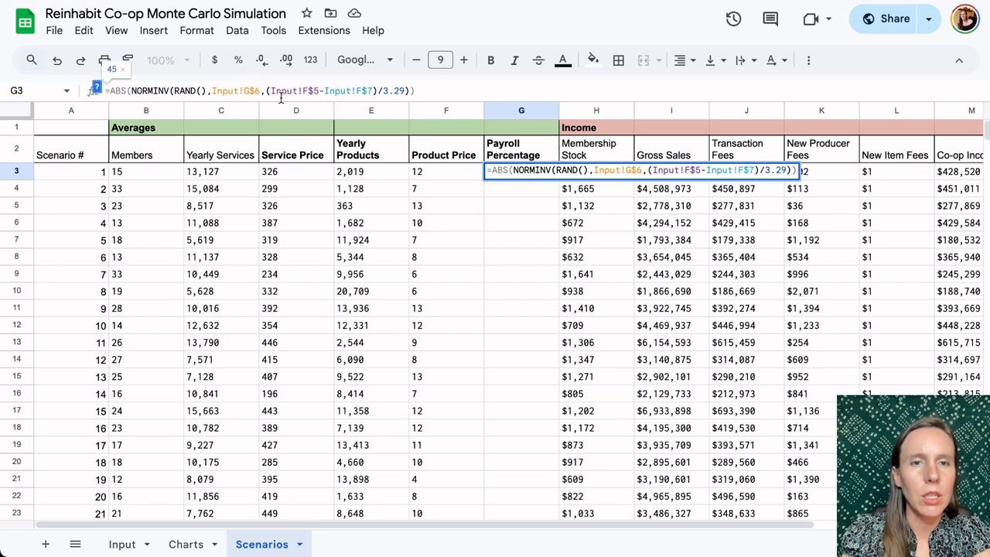
{"action": "left_click", "coordinate": [307, 90]}
{"action": "key", "text": "BackSpace"}
{"action": "type", "text": "G"}
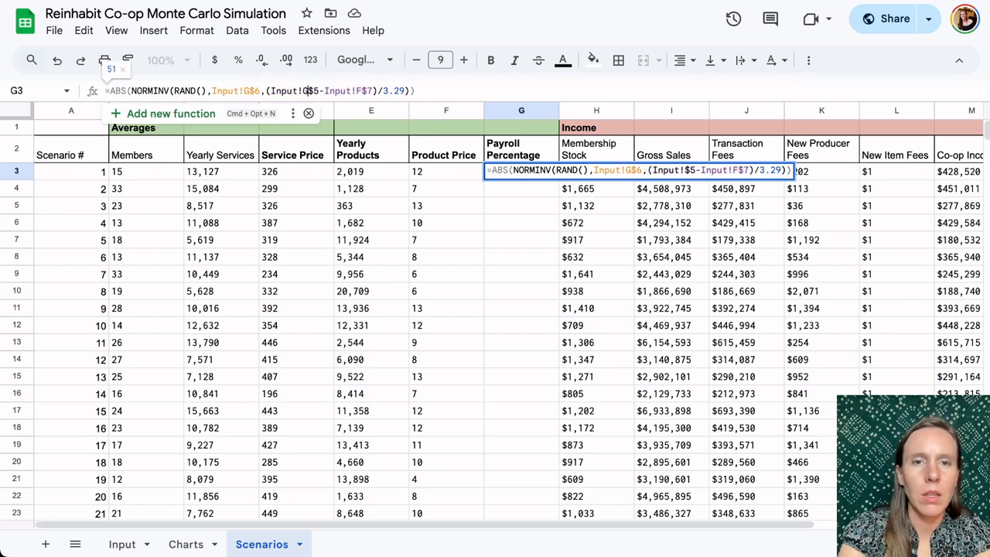
Change the lower average reference in the G3 formula to Input!G$7 and confirm the formula
{"action": "left_click", "coordinate": [360, 91]}
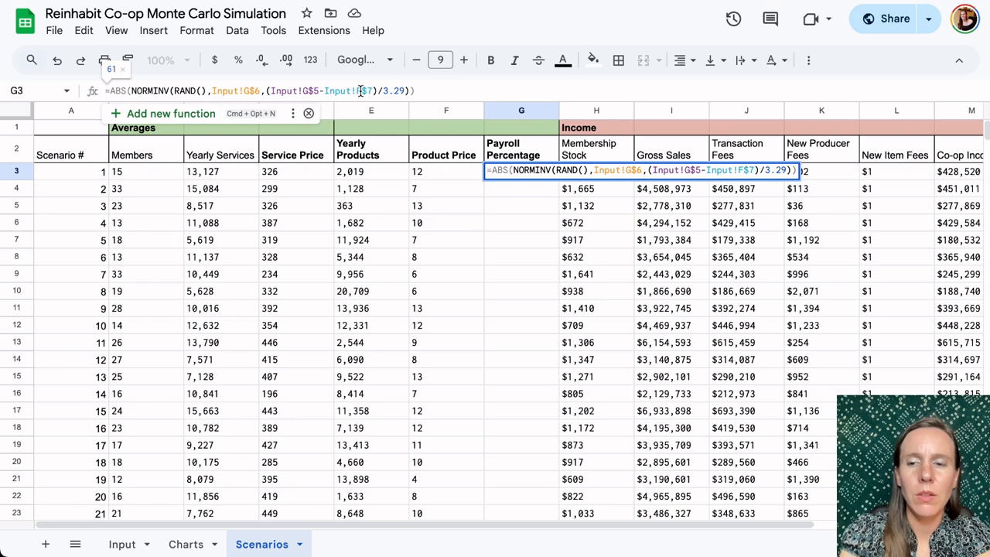
{"action": "key", "text": "BackSpace"}
{"action": "key", "text": "Return"}
{"action": "type", "text": "G"}
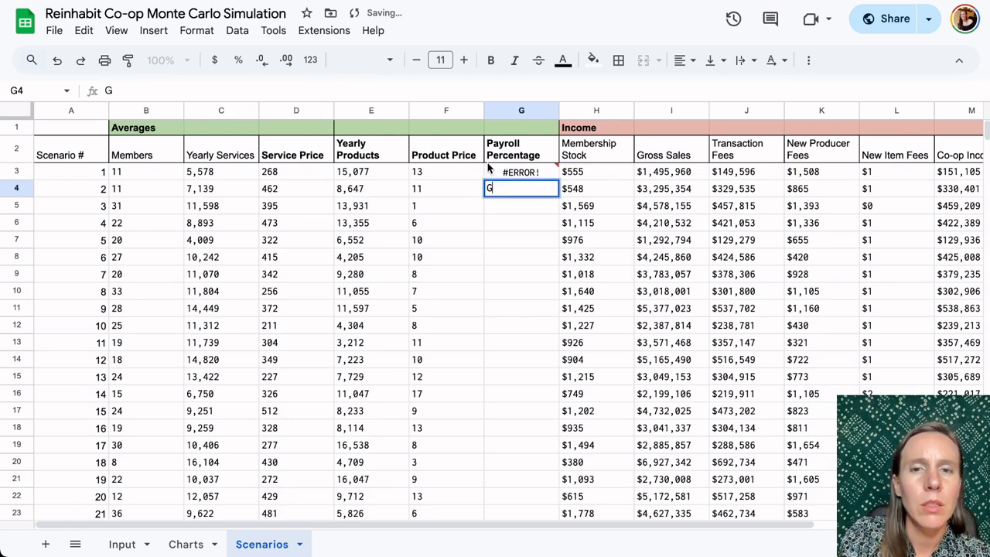
{"action": "key", "text": "BackSpace"}
{"action": "left_click", "coordinate": [520, 173]}
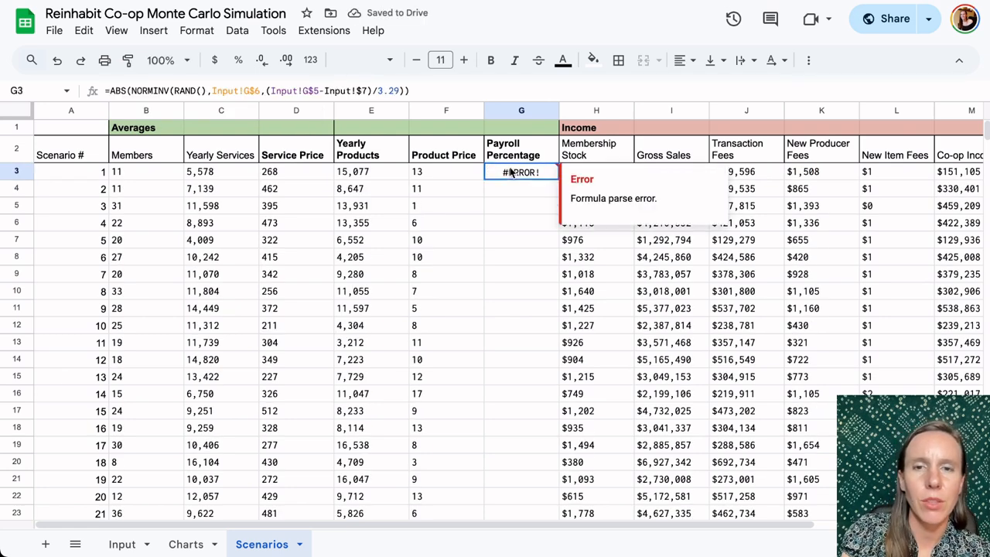
{"action": "left_click", "coordinate": [358, 91]}
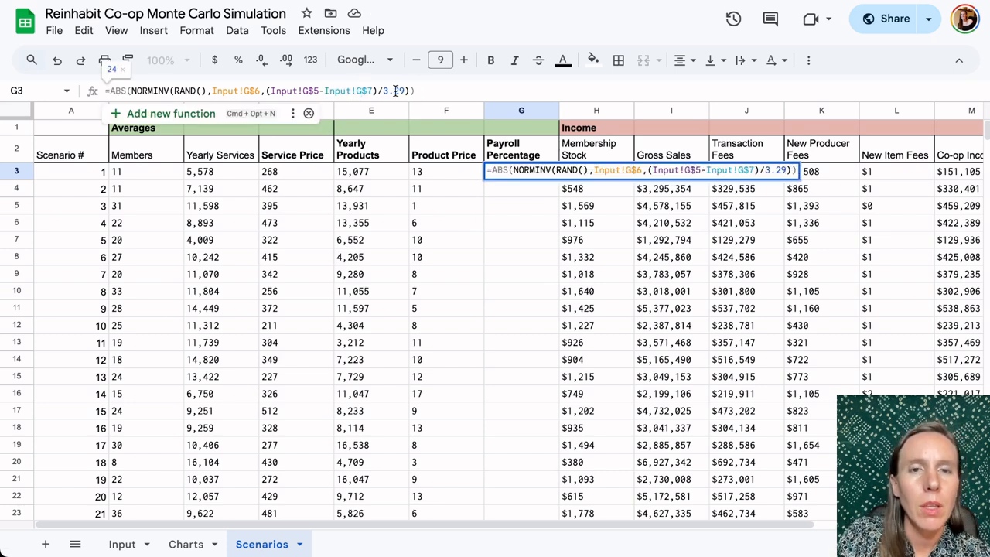
{"action": "type", "text": "G"}
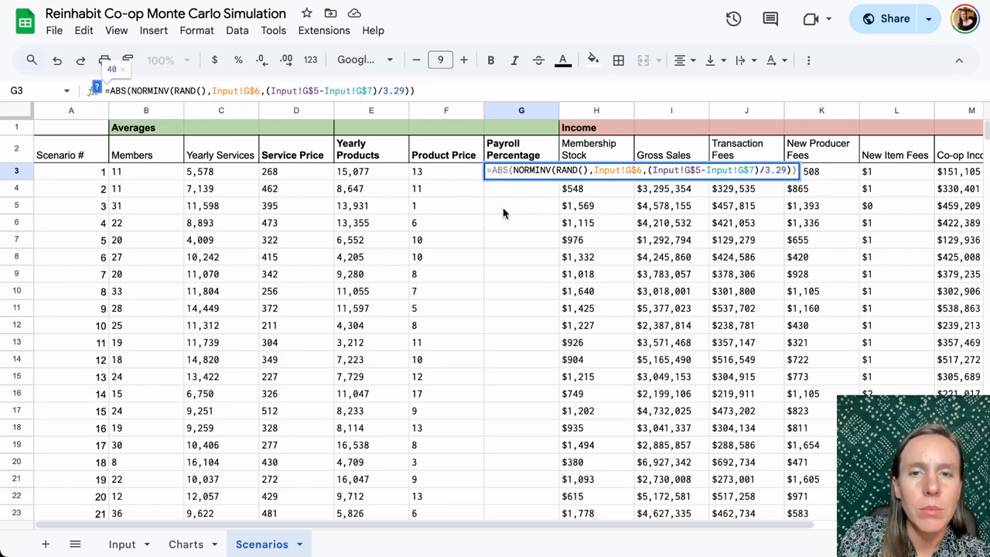
{"action": "key", "text": "Return"}
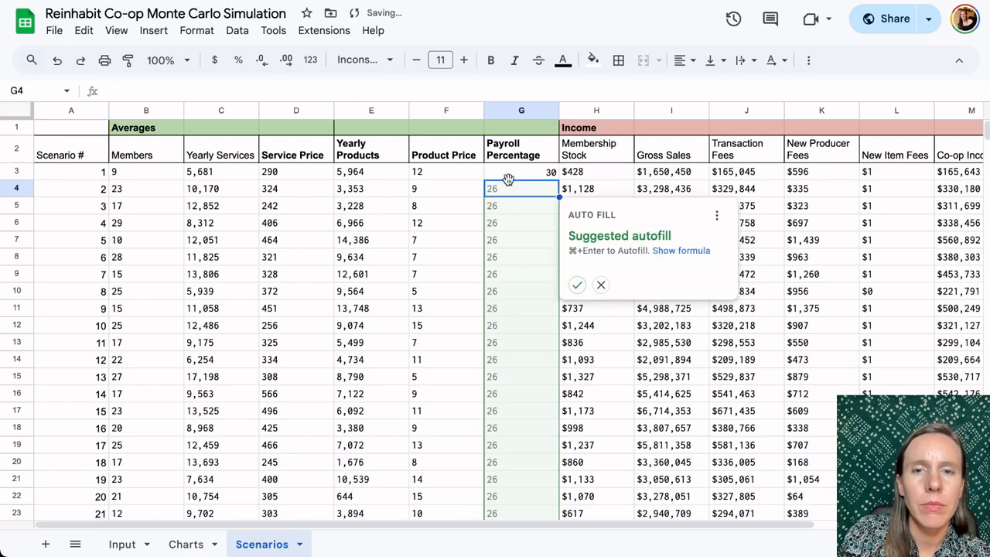
Autofill the Payroll Percentage formula down column G and check the rows through scenario 500
{"action": "left_click", "coordinate": [577, 285]}
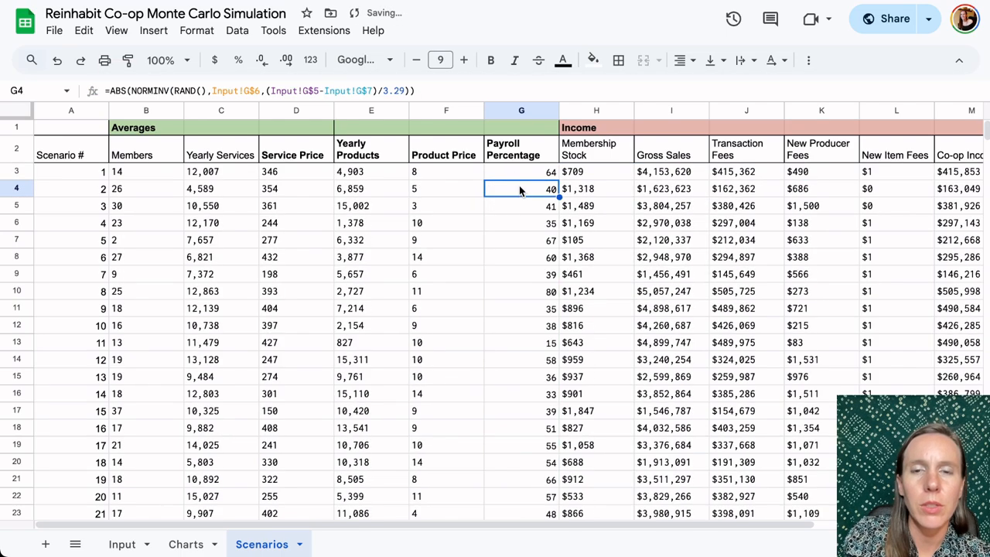
{"action": "scroll", "coordinate": [511, 198], "scroll_direction": "down", "scroll_amount": 1}
{"action": "scroll", "coordinate": [511, 198], "scroll_direction": "down", "scroll_amount": 20}
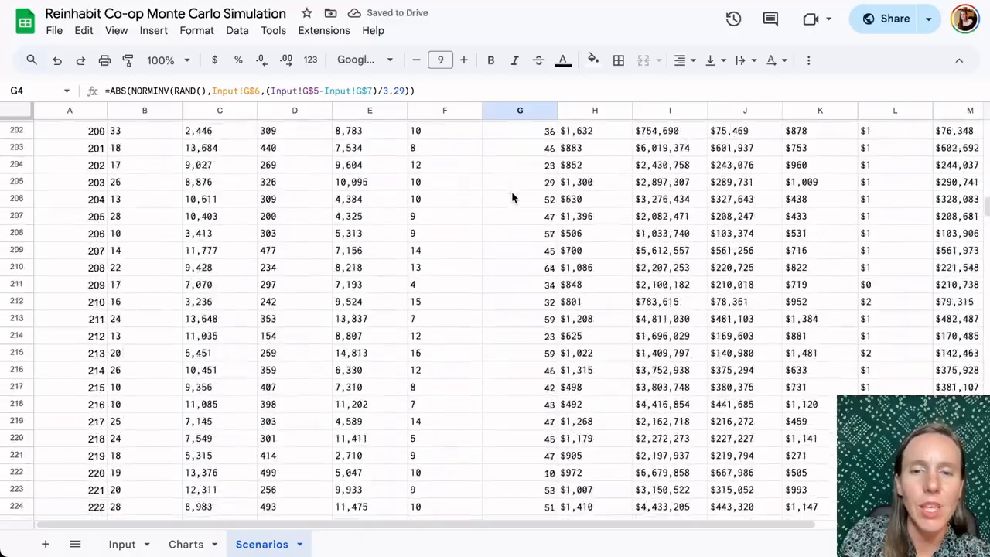
{"action": "scroll", "coordinate": [512, 198], "scroll_direction": "down", "scroll_amount": 20}
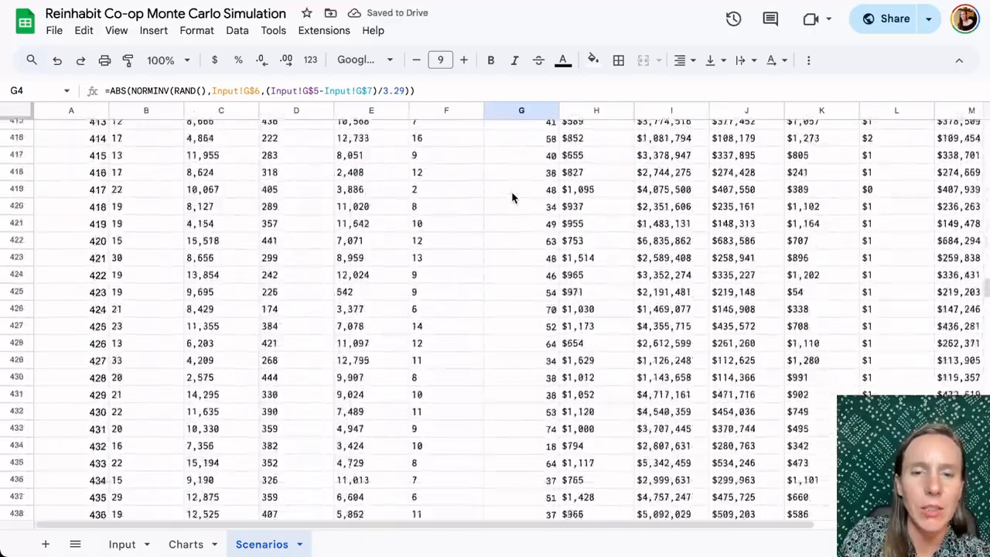
{"action": "scroll", "coordinate": [511, 198], "scroll_direction": "down", "scroll_amount": 15}
{"action": "scroll", "coordinate": [512, 198], "scroll_direction": "up", "scroll_amount": 8}
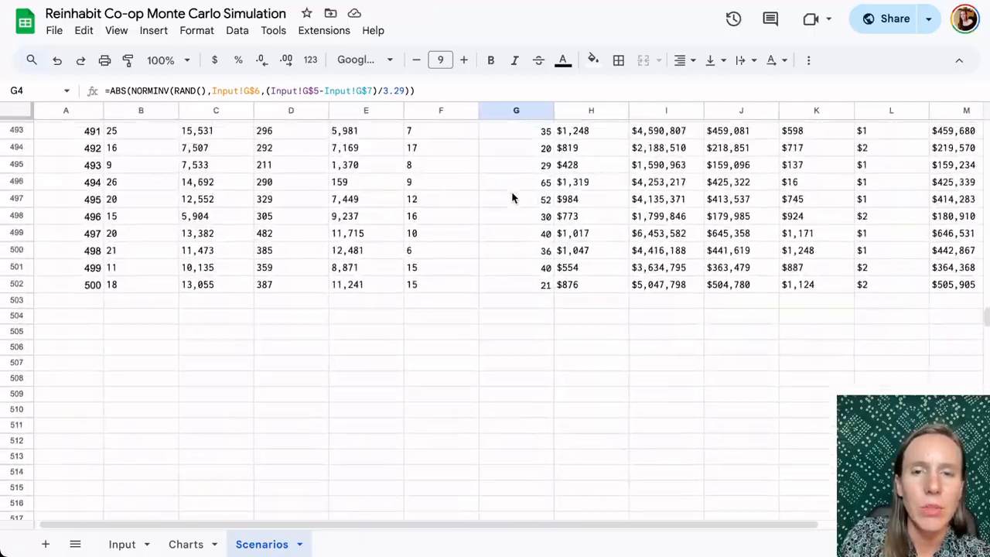
{"action": "scroll", "coordinate": [528, 260], "scroll_direction": "up", "scroll_amount": 20}
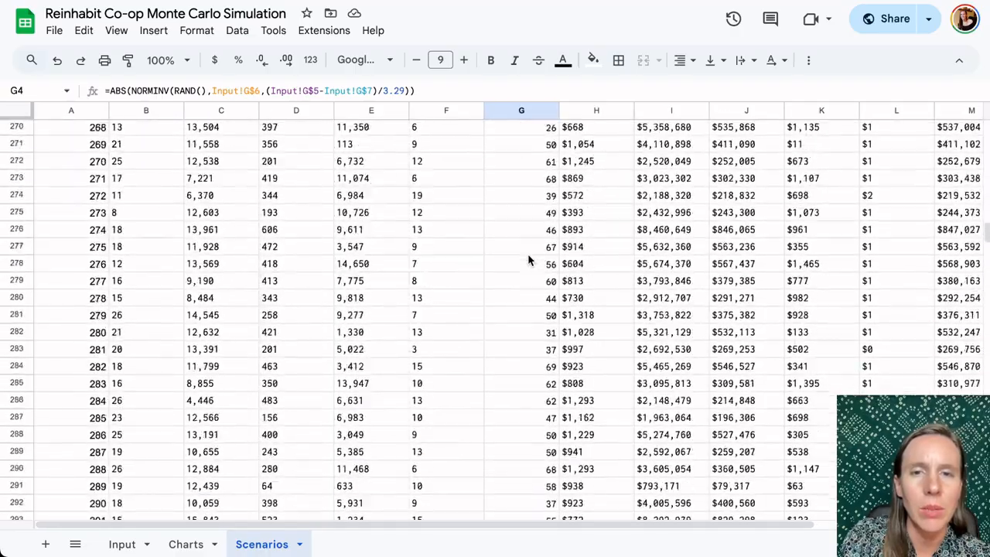
{"action": "scroll", "coordinate": [528, 260], "scroll_direction": "up", "scroll_amount": 10}
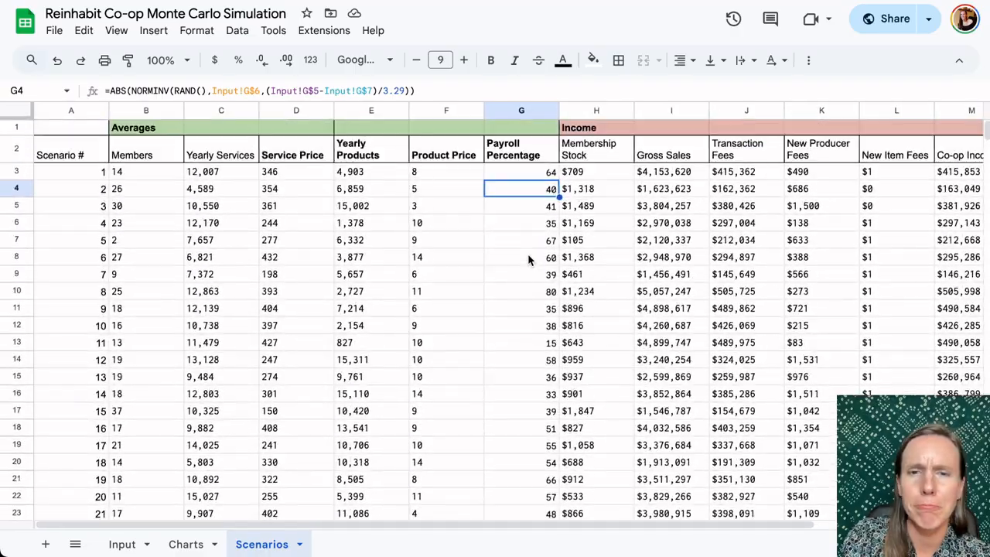
Compare the Product Price and Payroll Percentage formulas and check several column G cells against the averages on the Input sheet
{"action": "left_click", "coordinate": [453, 172]}
{"action": "left_click", "coordinate": [508, 175]}
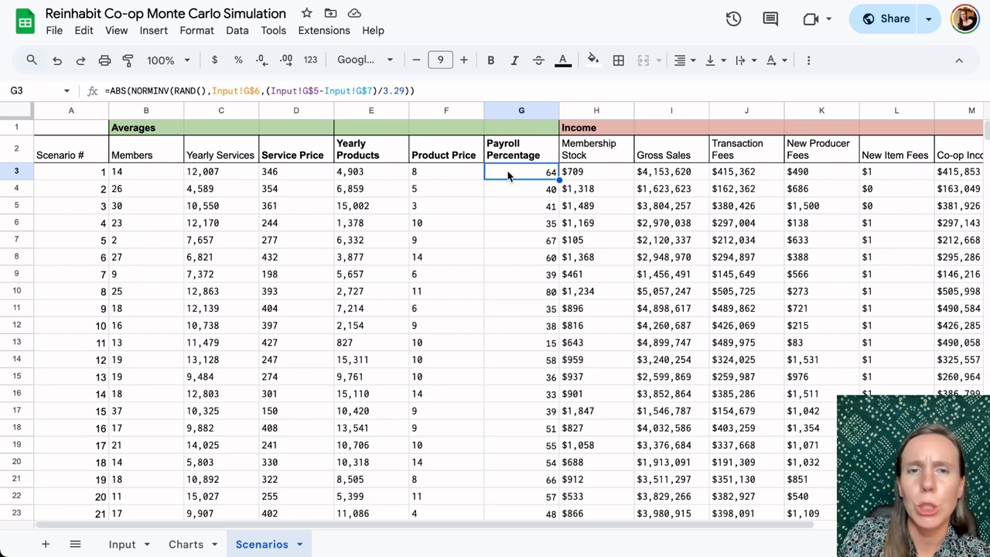
{"action": "left_click", "coordinate": [459, 173]}
{"action": "left_click", "coordinate": [521, 189]}
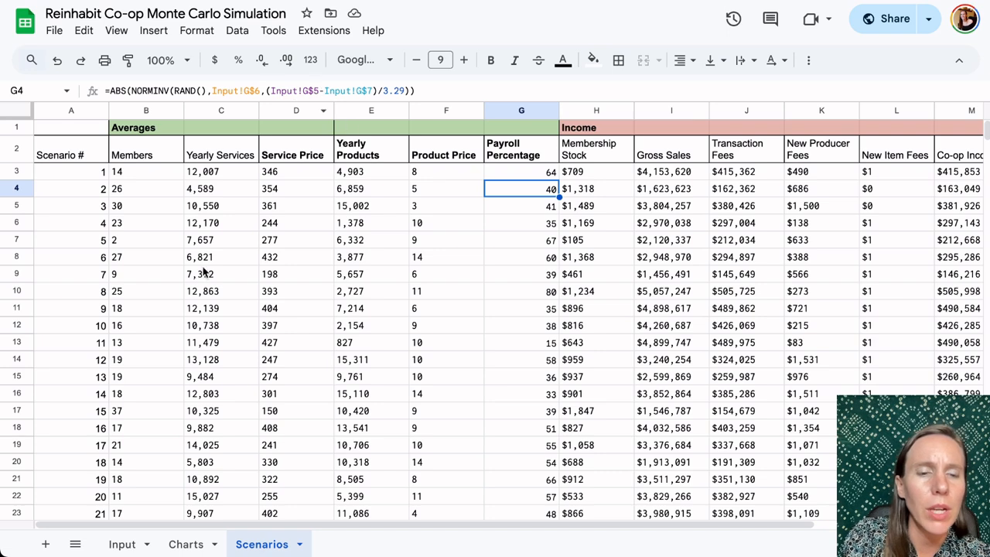
{"action": "left_click_drag", "start_coordinate": [212, 90], "coordinate": [236, 92]}
{"action": "left_click", "coordinate": [122, 543]}
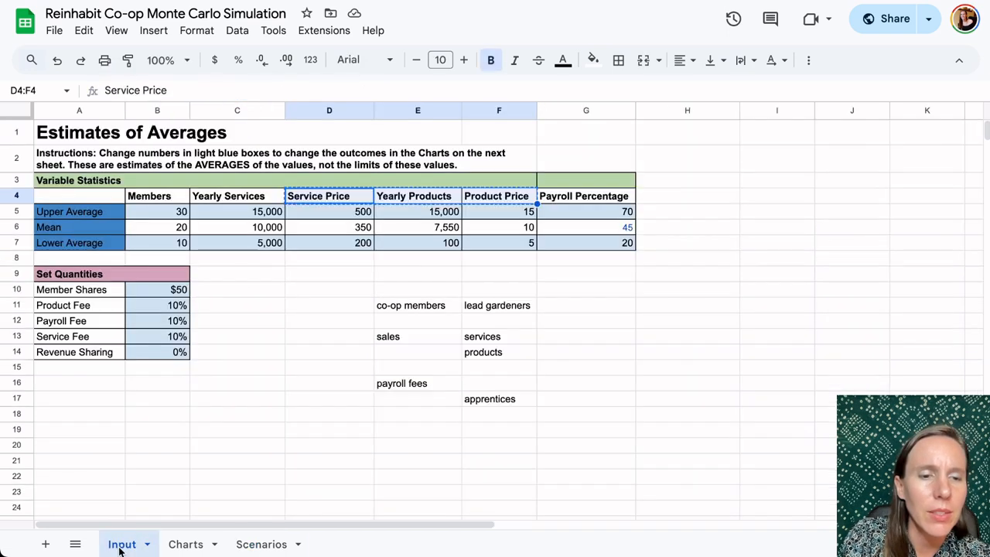
{"action": "left_click", "coordinate": [240, 544]}
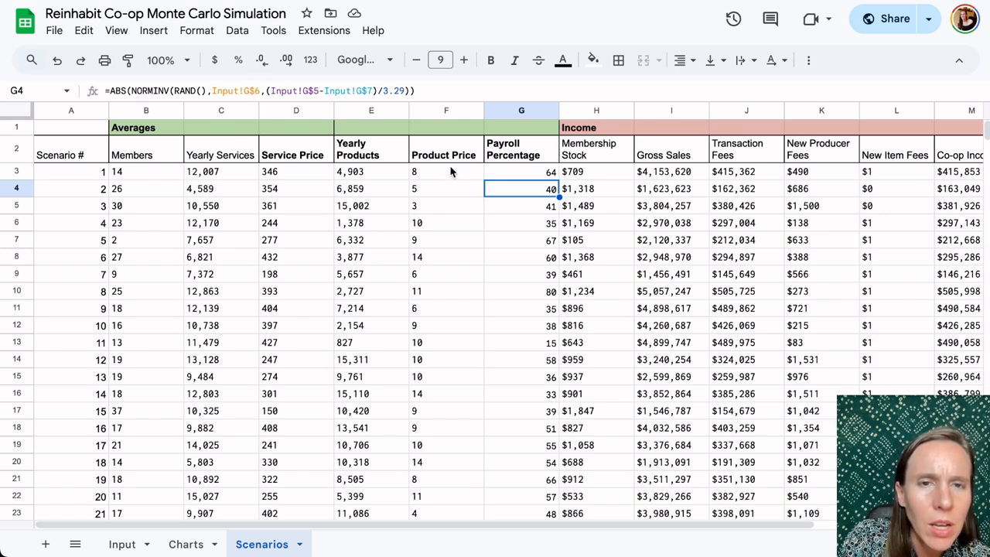
{"action": "left_click", "coordinate": [510, 225]}
{"action": "left_click", "coordinate": [516, 276]}
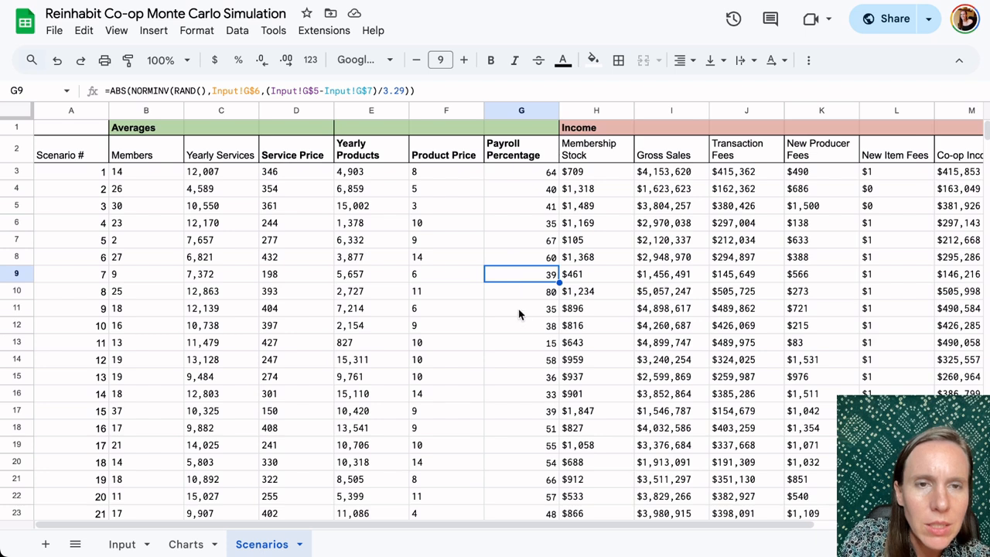
{"action": "left_click", "coordinate": [518, 309]}
{"action": "left_click", "coordinate": [518, 340]}
{"action": "left_click", "coordinate": [520, 175]}
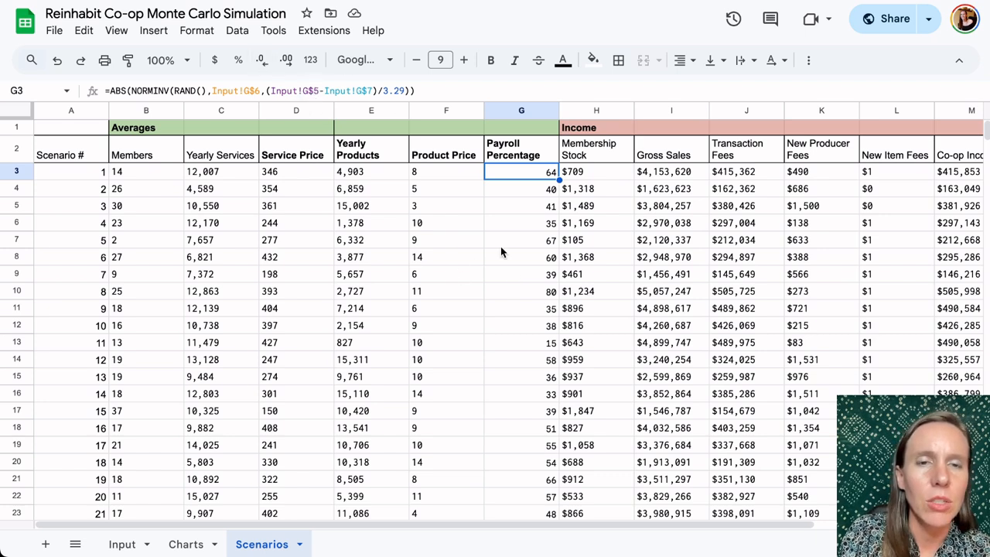
Check the Membership Stock formula in Scenarios cell H3 against the Member Shares quantity on the Input sheet
{"action": "left_click", "coordinate": [578, 174]}
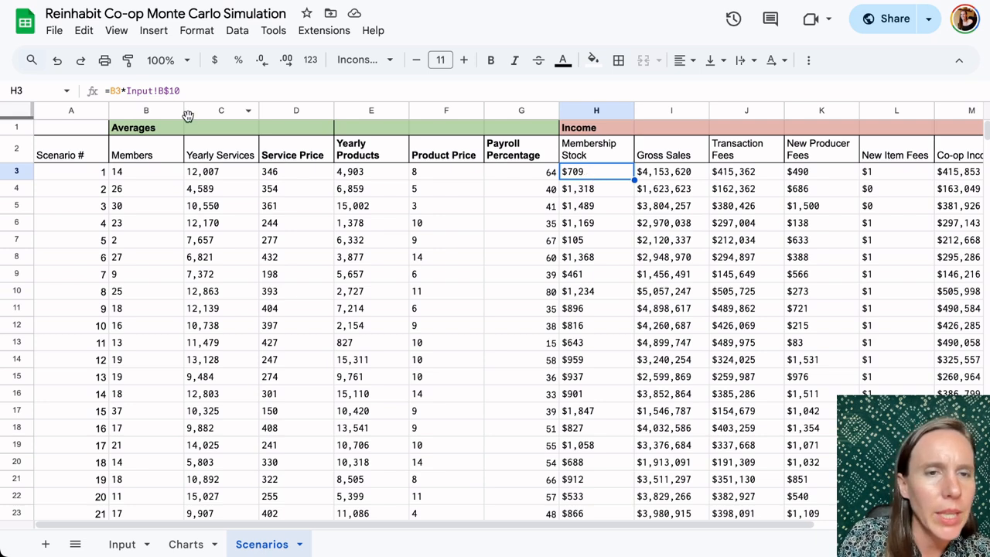
{"action": "left_click", "coordinate": [117, 543]}
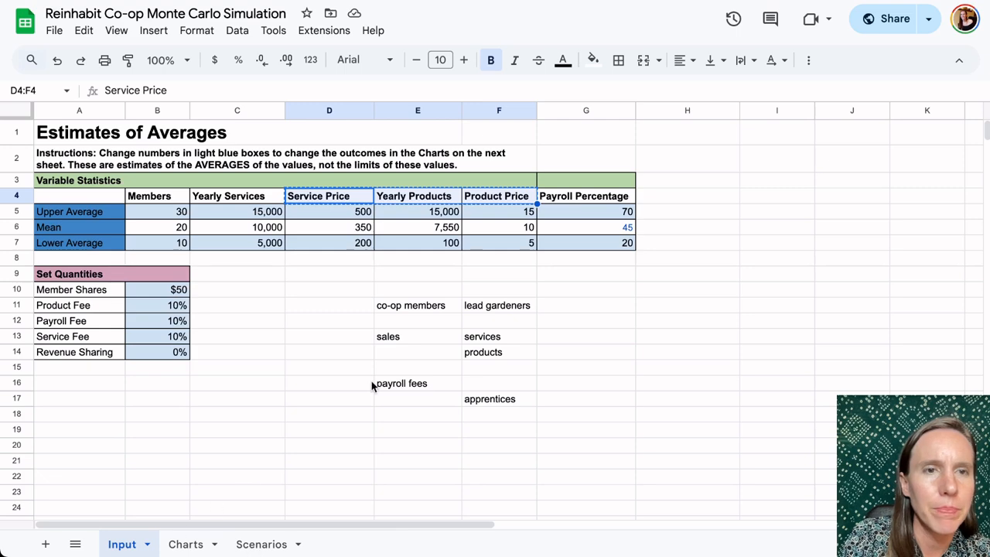
{"action": "left_click", "coordinate": [244, 543]}
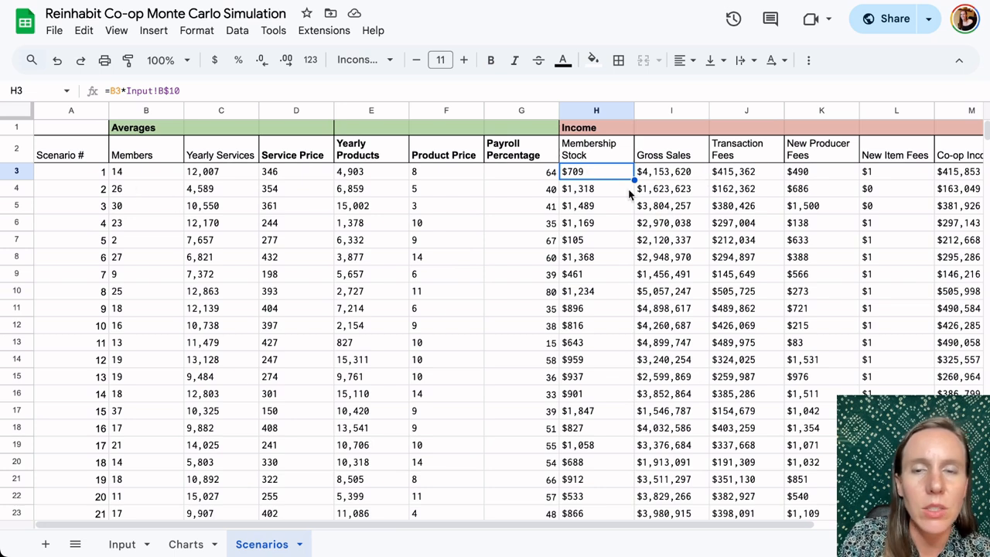
Check the Gross Sales formula in Scenarios cell I3 and rename the I2 heading as Gross Services
{"action": "left_click", "coordinate": [648, 157]}
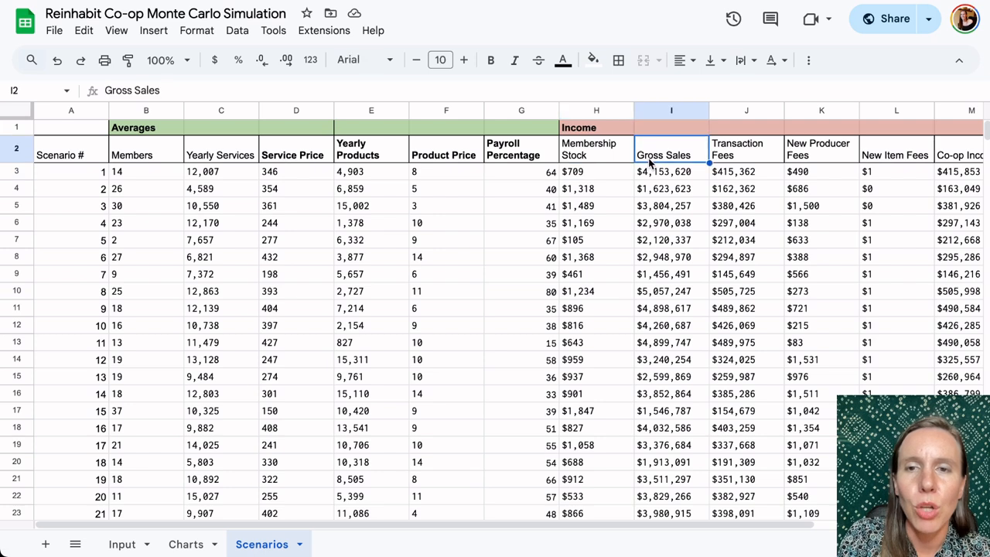
{"action": "left_click", "coordinate": [650, 174]}
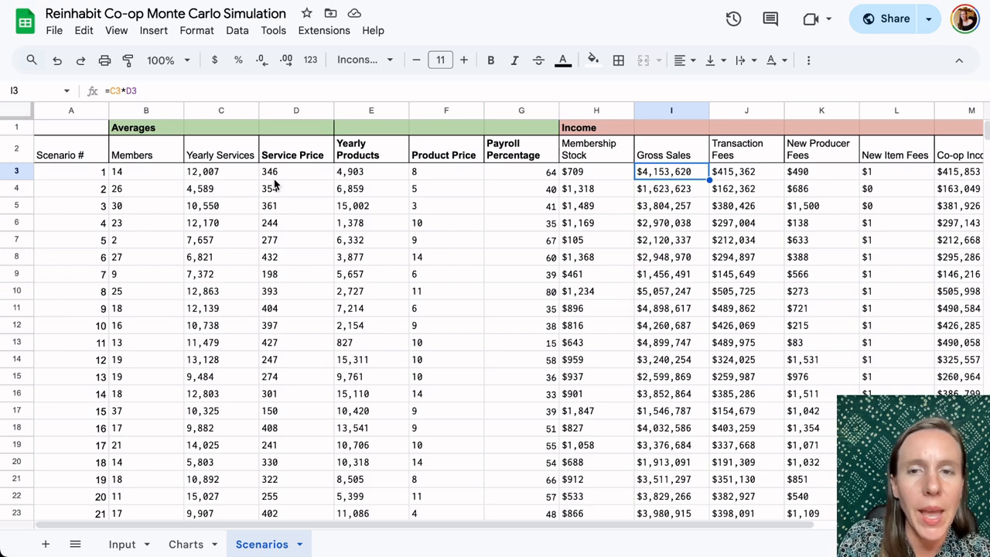
{"action": "double_click", "coordinate": [687, 156]}
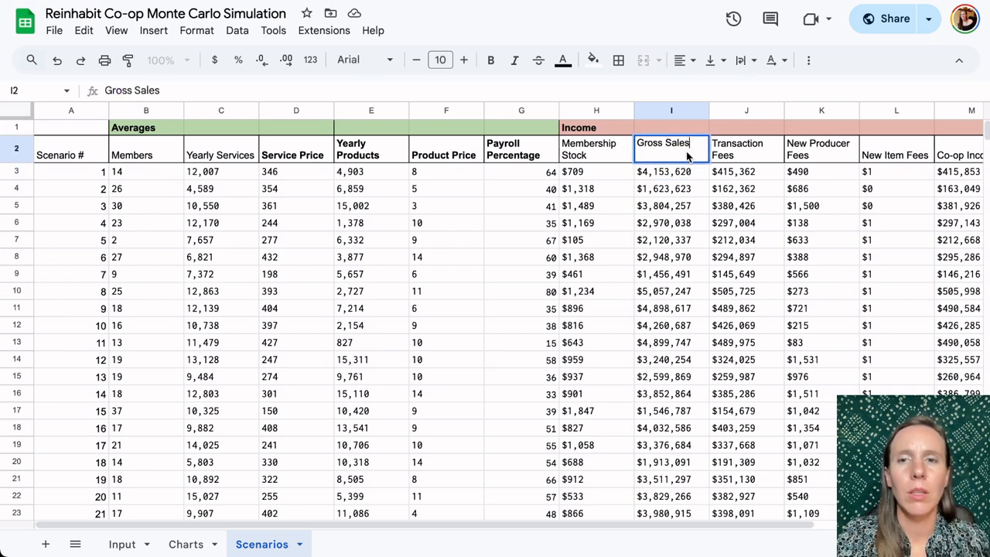
{"action": "left_click_drag", "start_coordinate": [699, 143], "coordinate": [668, 143]}
{"action": "type", "text": "Ser"}
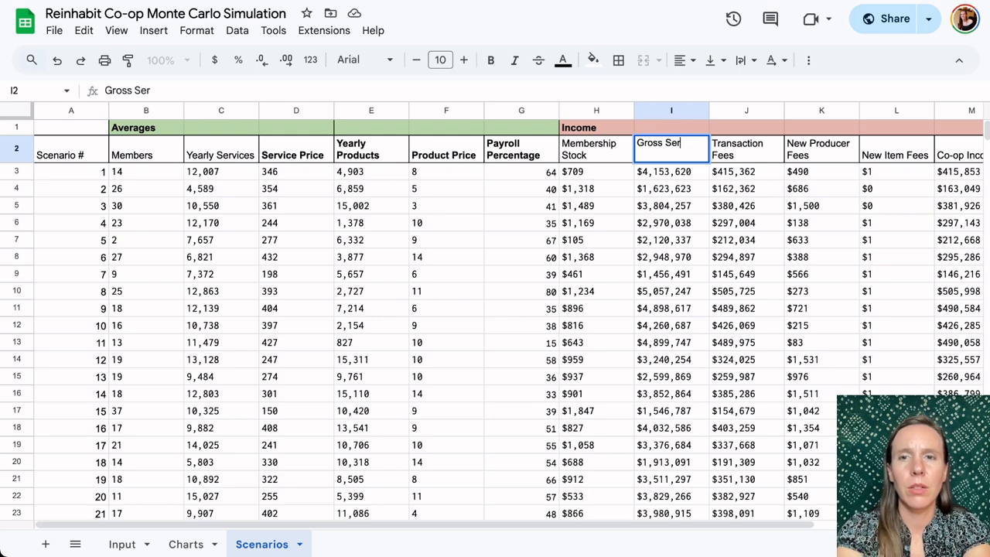
{"action": "type", "text": "vices"}
{"action": "left_click", "coordinate": [672, 173]}
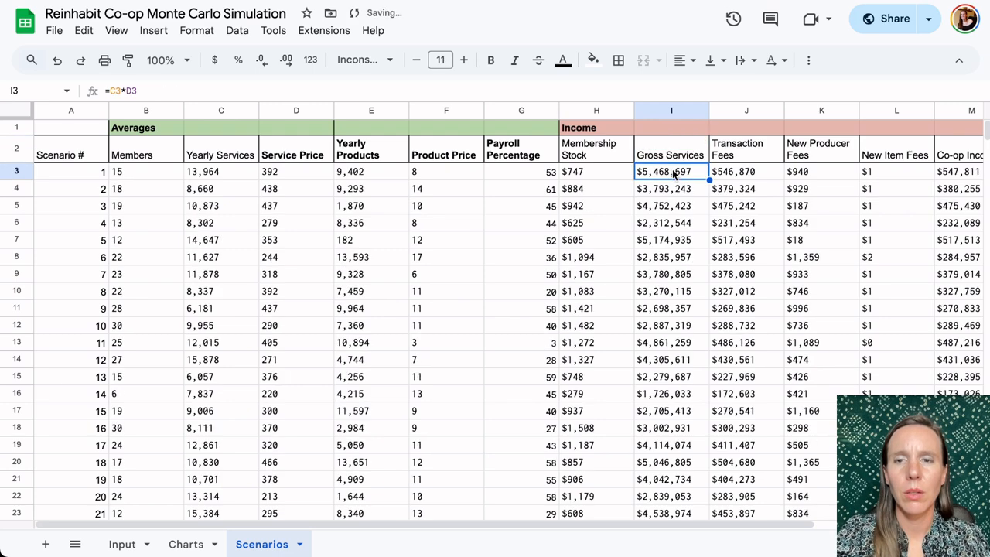
Check the Transaction Fees formula in J3 and the Input sheet, and rename the Scenarios J2 heading as Service Fees
{"action": "left_click", "coordinate": [669, 156]}
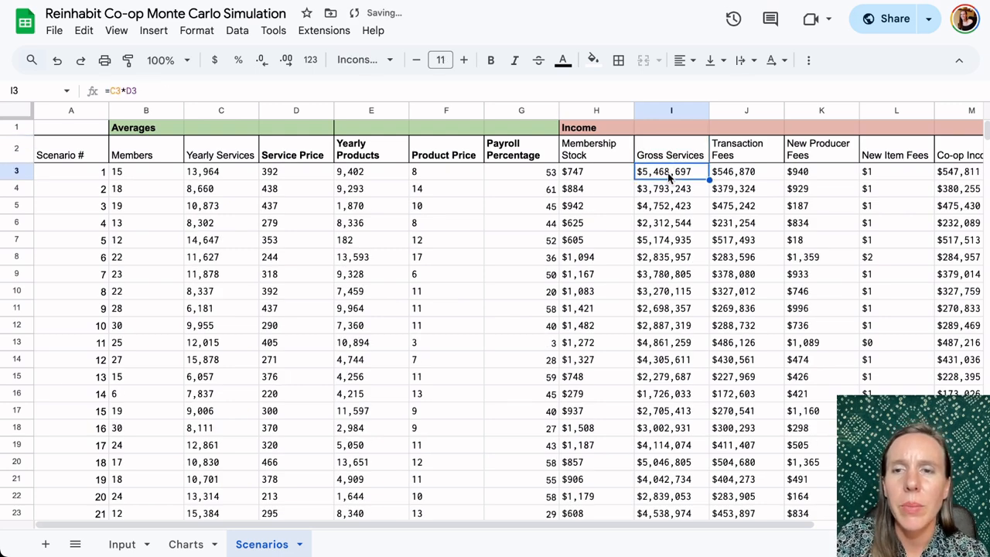
{"action": "left_click", "coordinate": [746, 151]}
{"action": "left_click", "coordinate": [746, 177]}
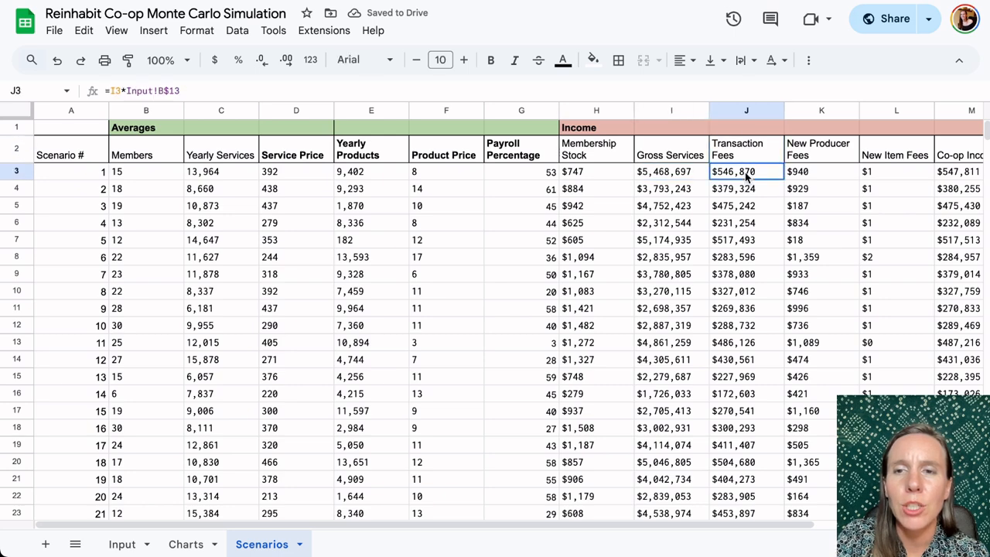
{"action": "left_click", "coordinate": [746, 155]}
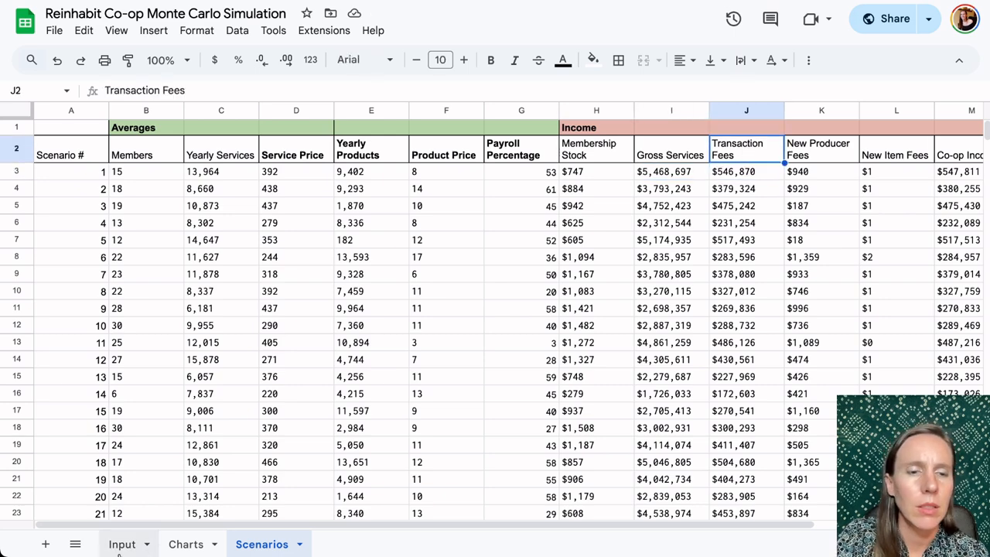
{"action": "left_click", "coordinate": [121, 546]}
{"action": "left_click", "coordinate": [267, 545]}
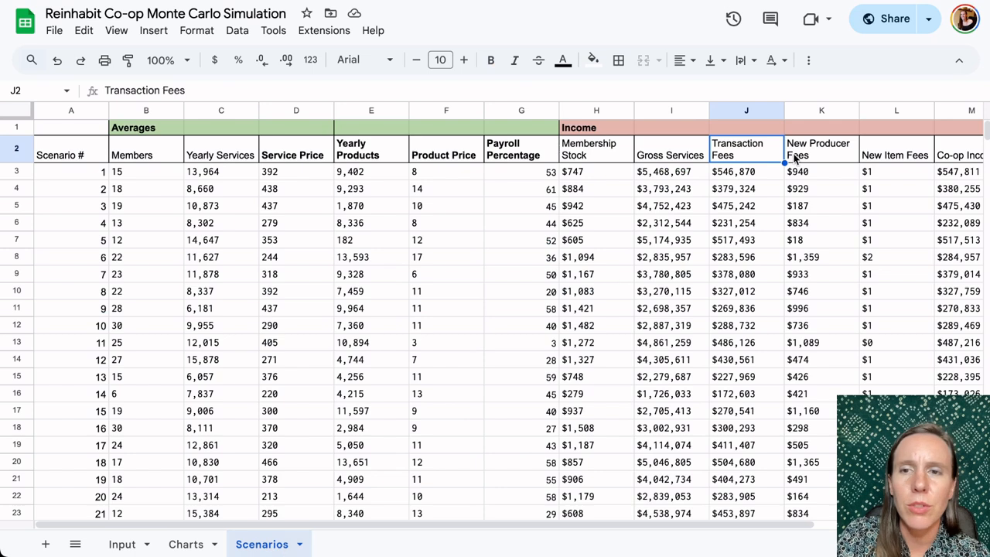
{"action": "double_click", "coordinate": [766, 145]}
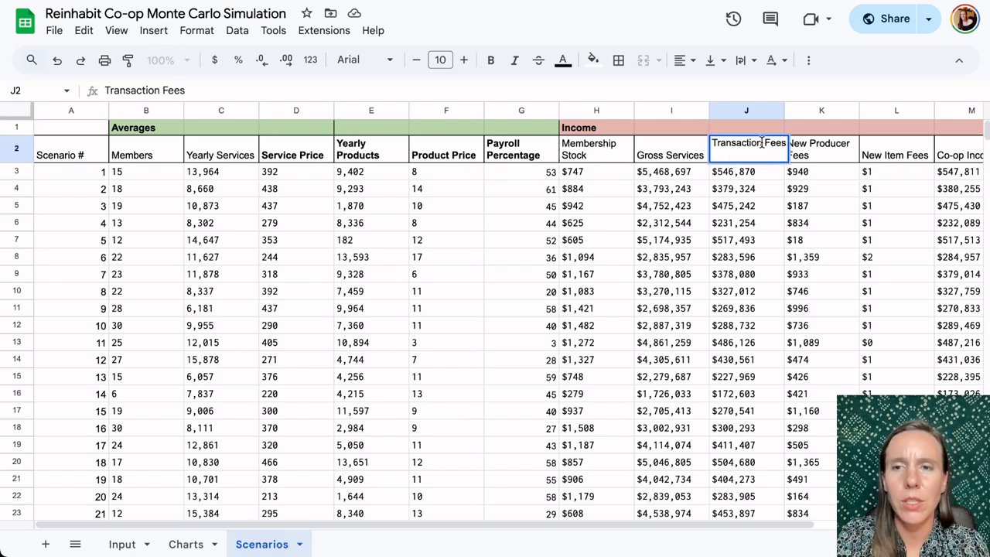
{"action": "left_click_drag", "start_coordinate": [764, 144], "coordinate": [698, 146]}
{"action": "type", "text": "Service"}
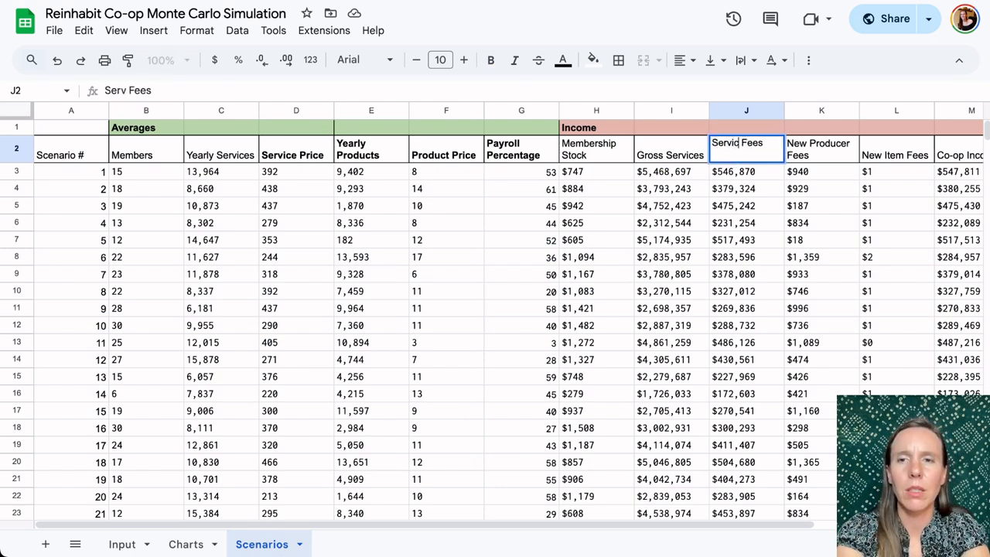
{"action": "left_click", "coordinate": [725, 175]}
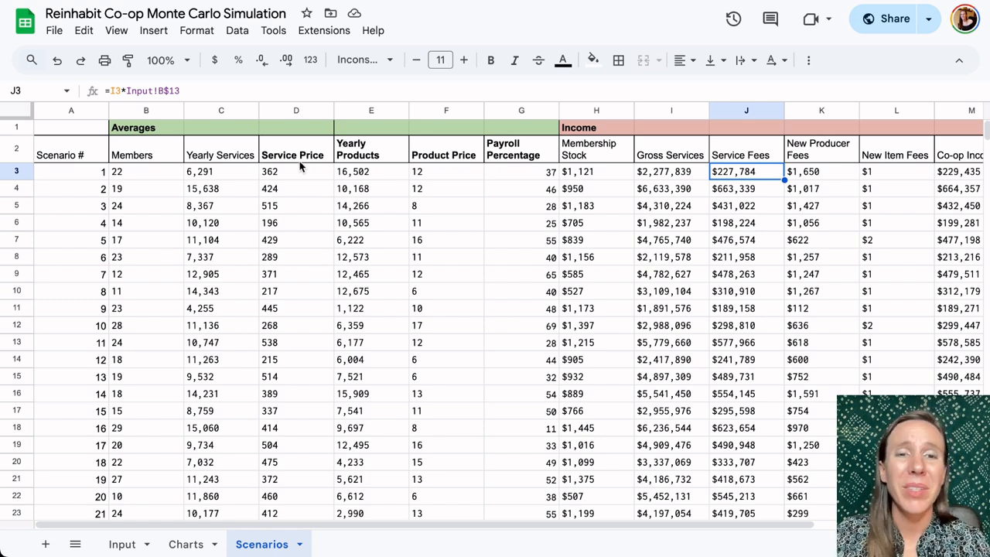
Remove the bold formatting from the Scenarios headings in D2:G2, from Service Price to Payroll Percentage
{"action": "left_click_drag", "start_coordinate": [293, 151], "coordinate": [510, 146]}
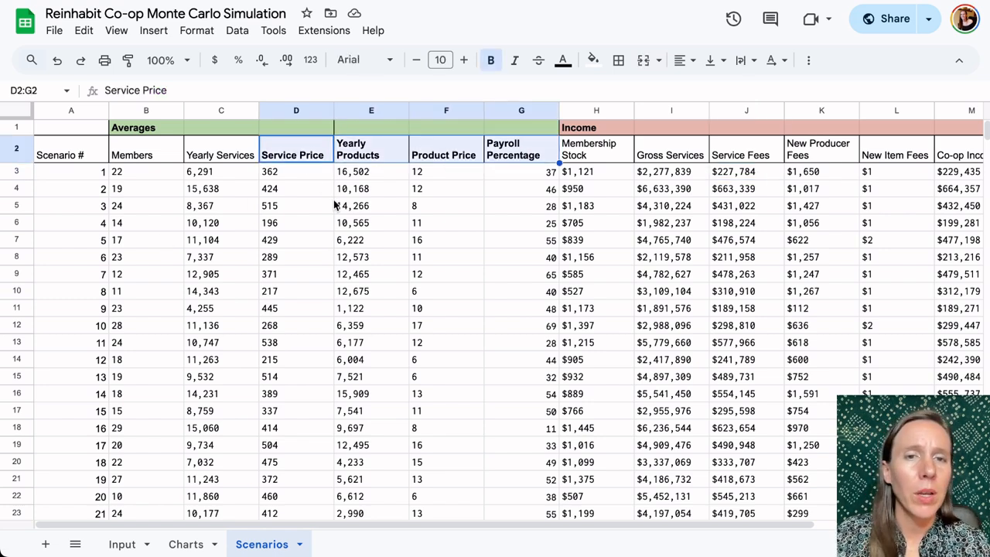
{"action": "left_click", "coordinate": [490, 65]}
{"action": "left_click", "coordinate": [362, 158]}
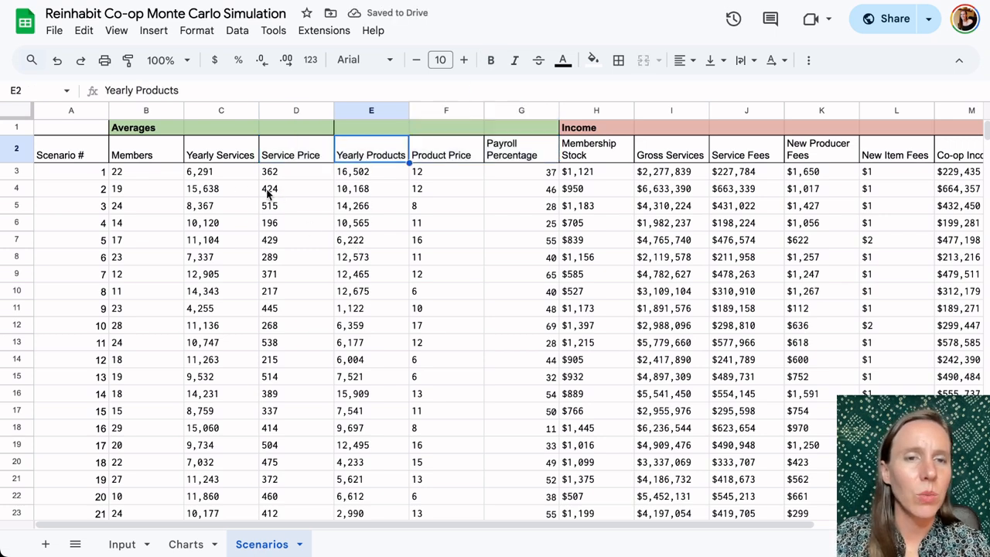
Check the Yearly Services formulas in C3 and C4 and the Service Price formula in D3, and open the Input sheet
{"action": "left_click", "coordinate": [230, 170]}
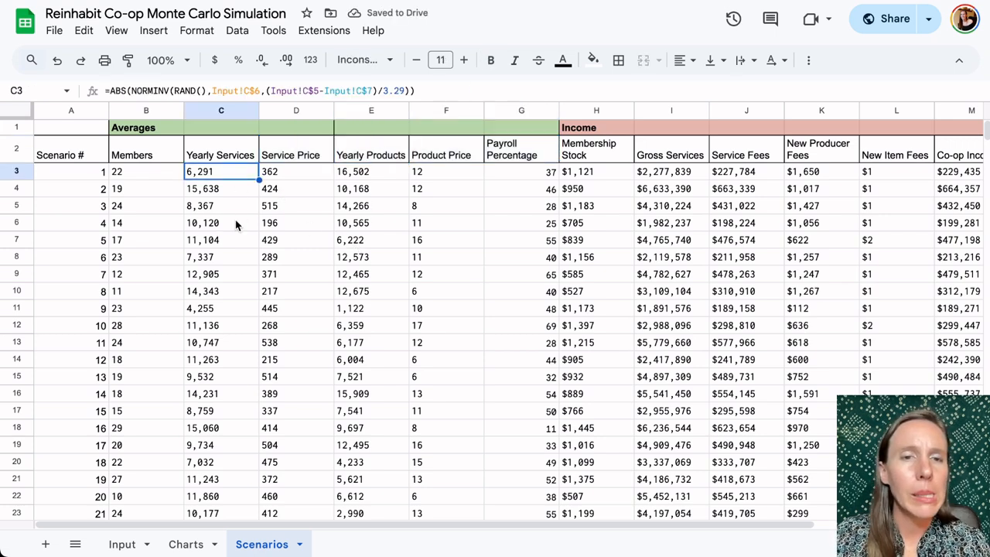
{"action": "left_click", "coordinate": [283, 172]}
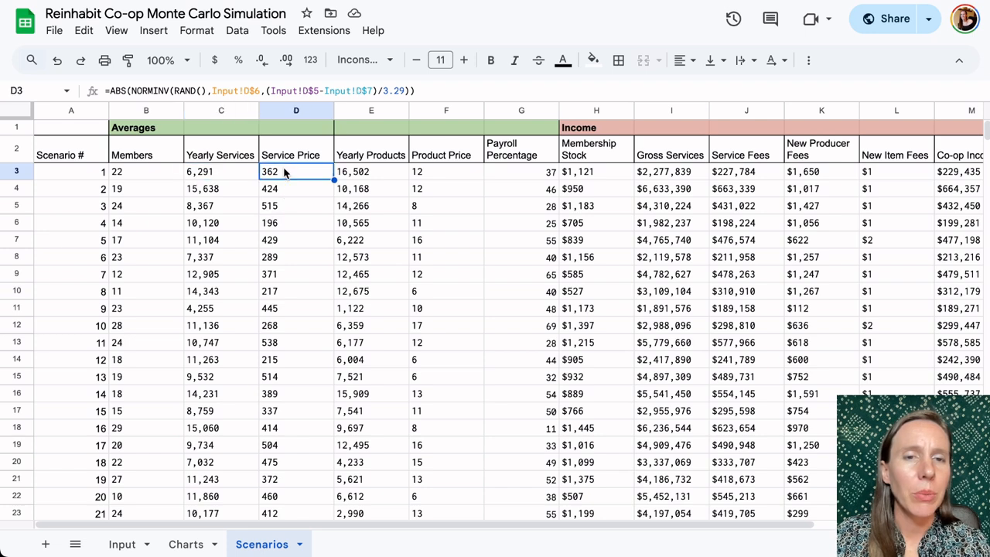
{"action": "left_click", "coordinate": [210, 192]}
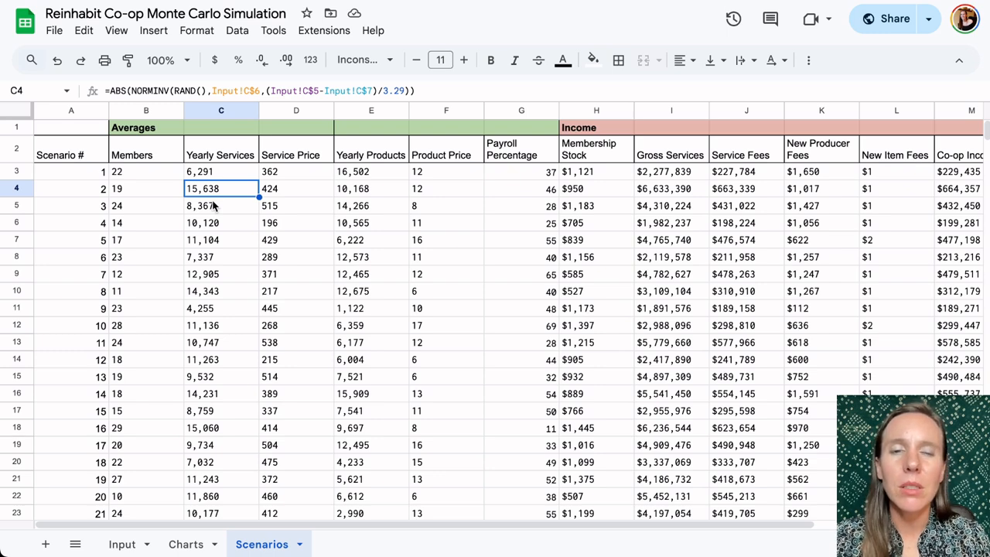
{"action": "left_click", "coordinate": [126, 542]}
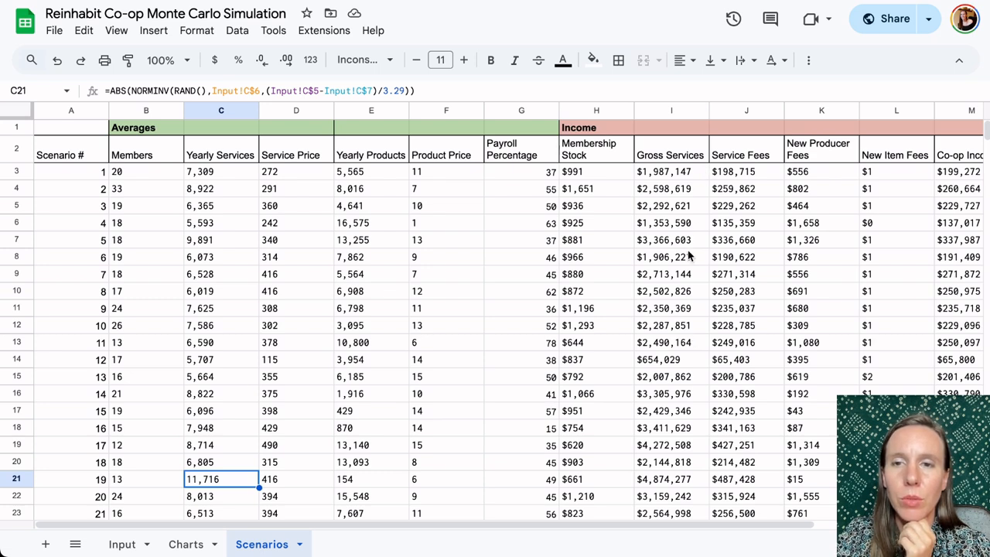
Check the Gross Services formula in Scenarios cell I3 and the Service Fees formulas in J3, J14 and J21
{"action": "left_click", "coordinate": [684, 177]}
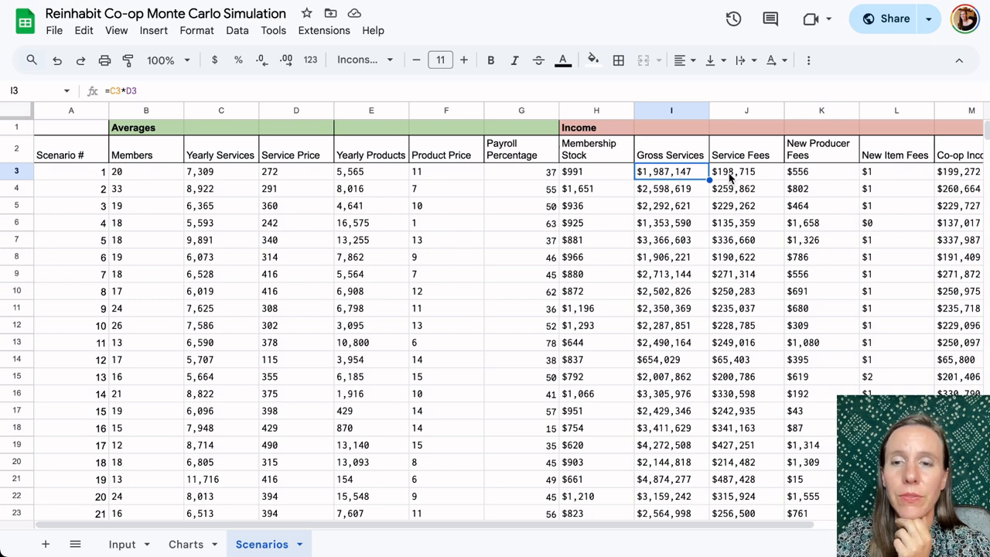
{"action": "left_click", "coordinate": [730, 177]}
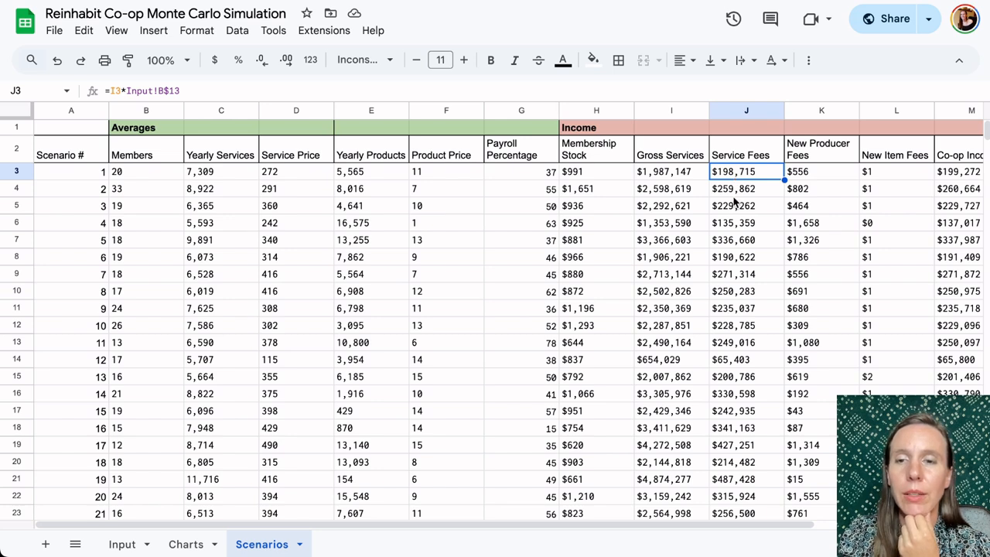
{"action": "left_click", "coordinate": [735, 360]}
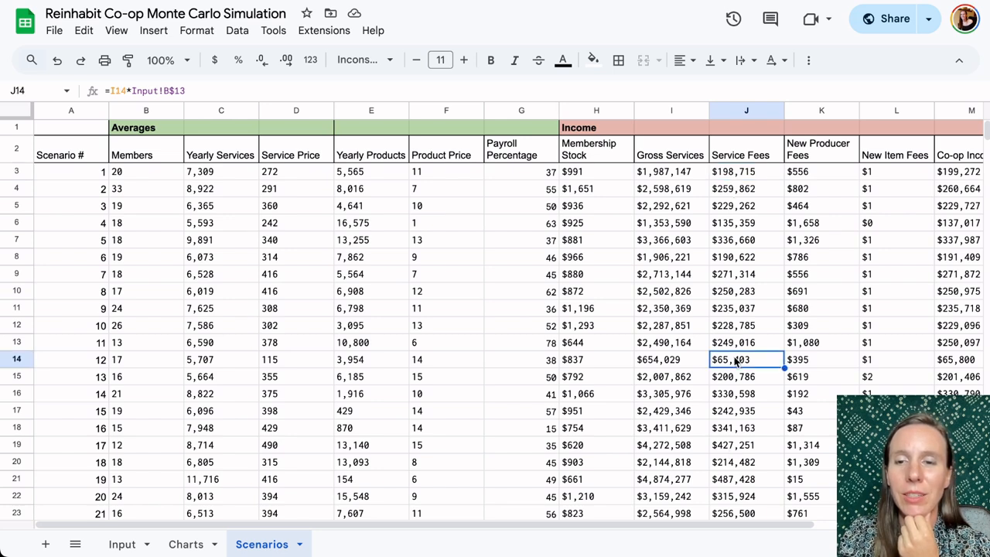
{"action": "left_click", "coordinate": [735, 481]}
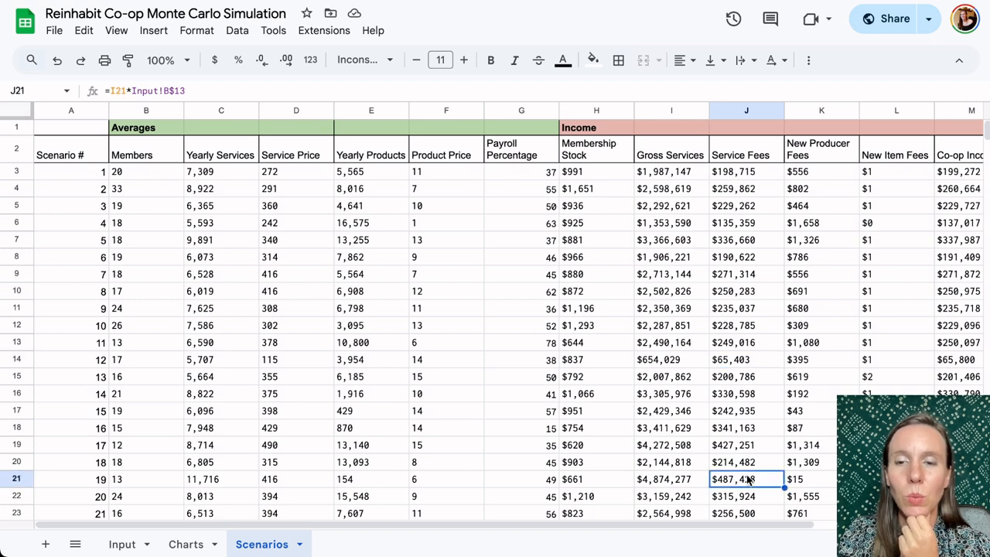
{"action": "left_click", "coordinate": [742, 175]}
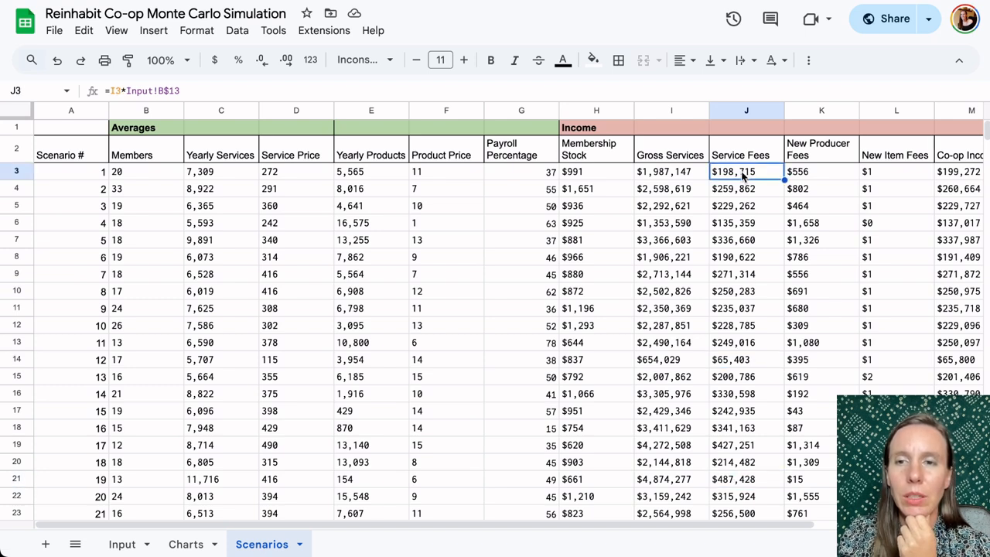
Check the New Producer Fees formula in K3 against the Input sheet's quantities and rename the K2 heading as Product Fees
{"action": "left_click", "coordinate": [818, 176]}
{"action": "left_click", "coordinate": [818, 155]}
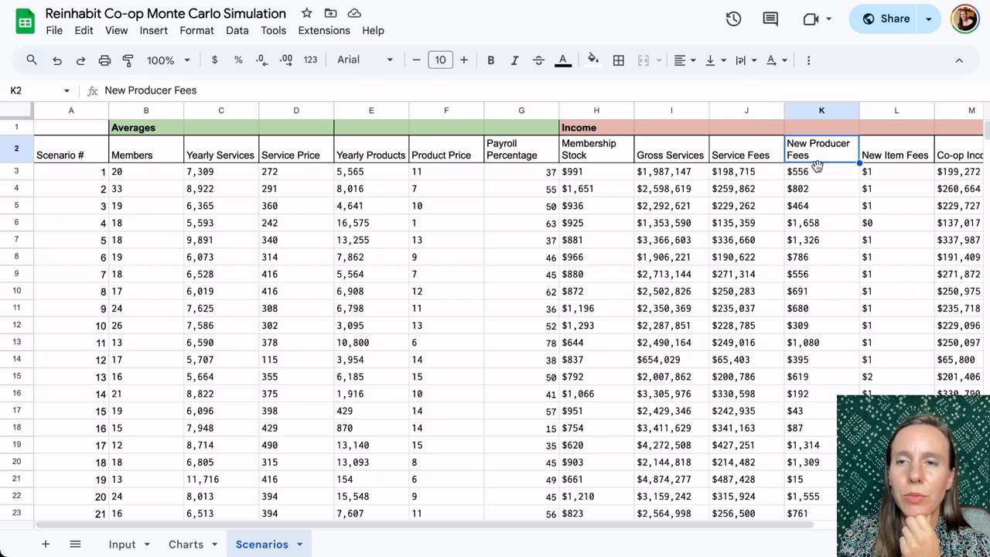
{"action": "left_click", "coordinate": [819, 176]}
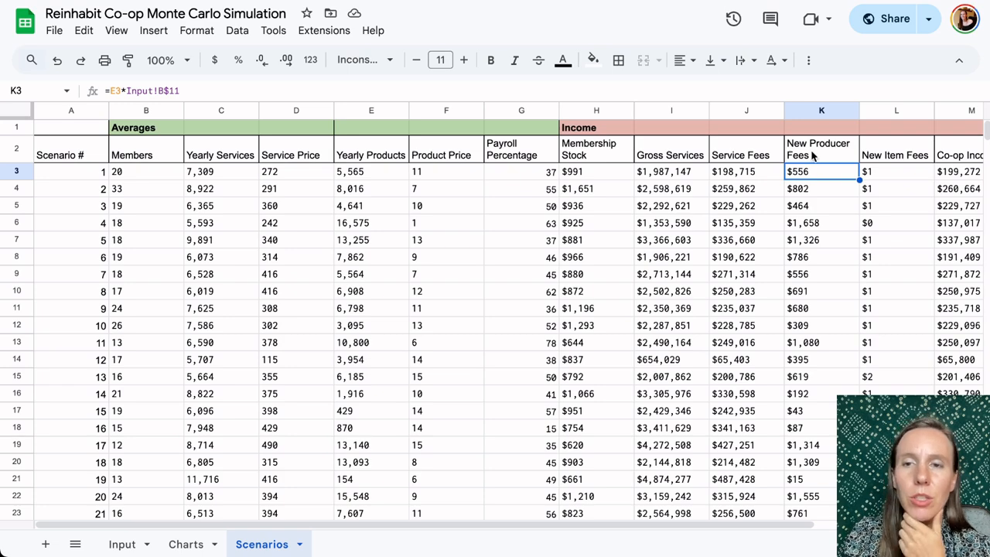
{"action": "left_click", "coordinate": [812, 156]}
{"action": "scroll", "coordinate": [809, 190], "scroll_direction": "right", "scroll_amount": 2}
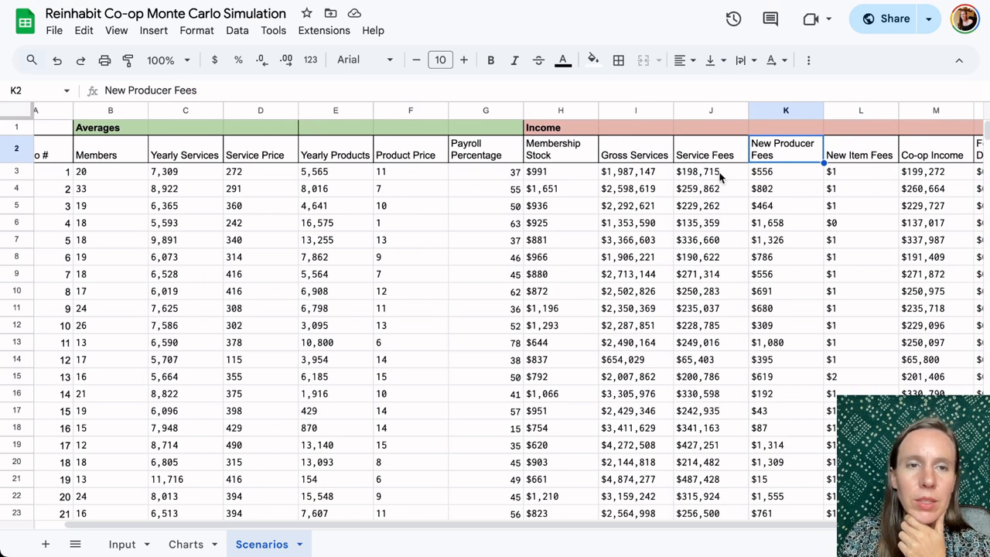
{"action": "left_click", "coordinate": [117, 546]}
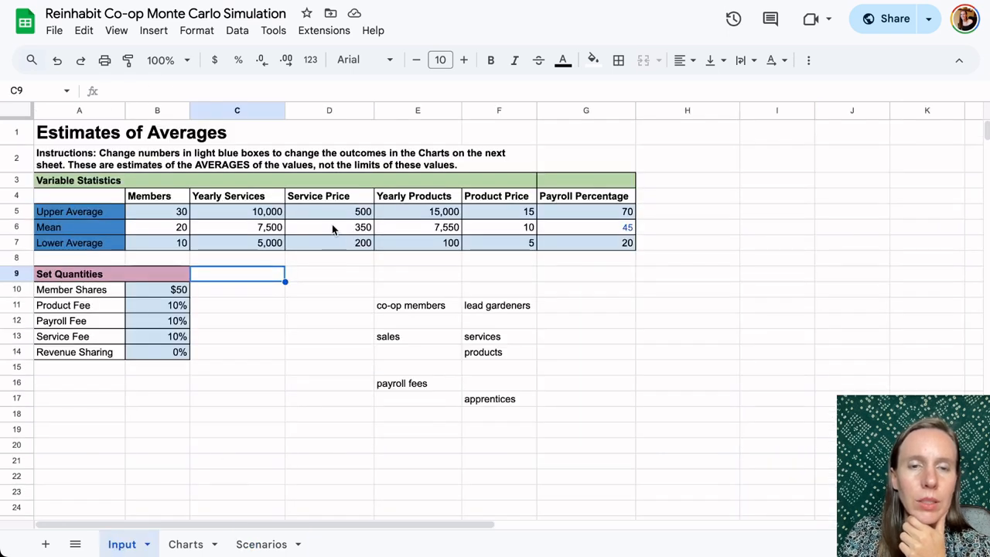
{"action": "left_click", "coordinate": [250, 546]}
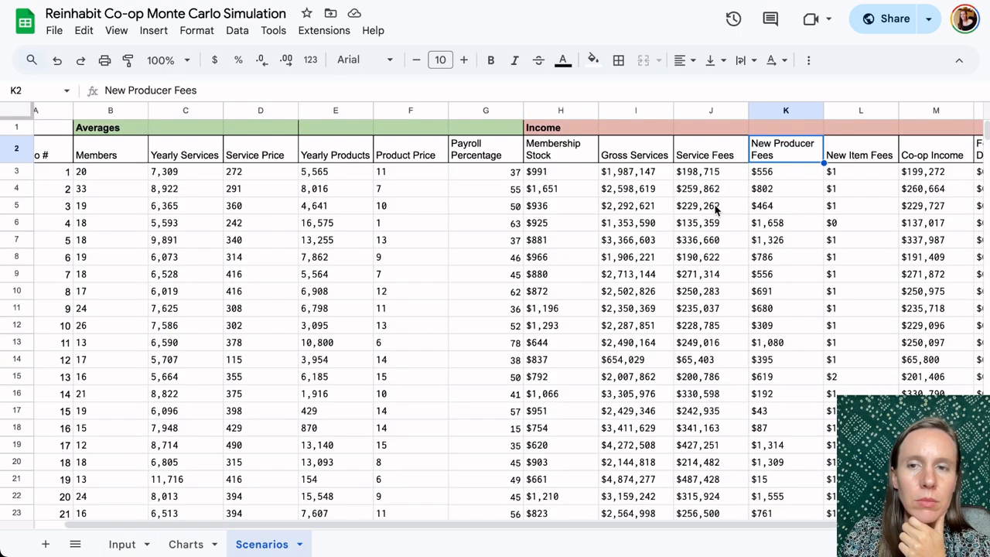
{"action": "type", "text": "Pro"}
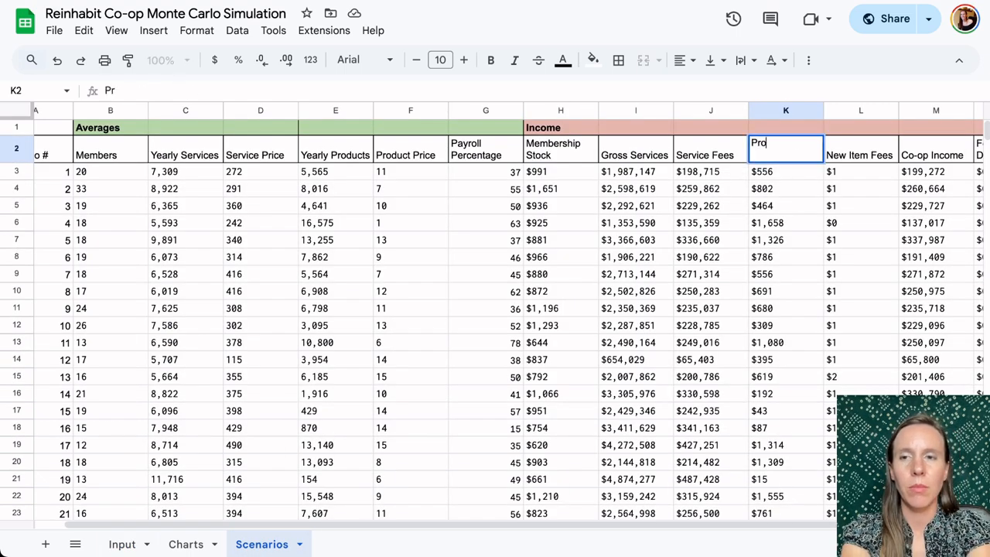
{"action": "type", "text": "duct Fees"}
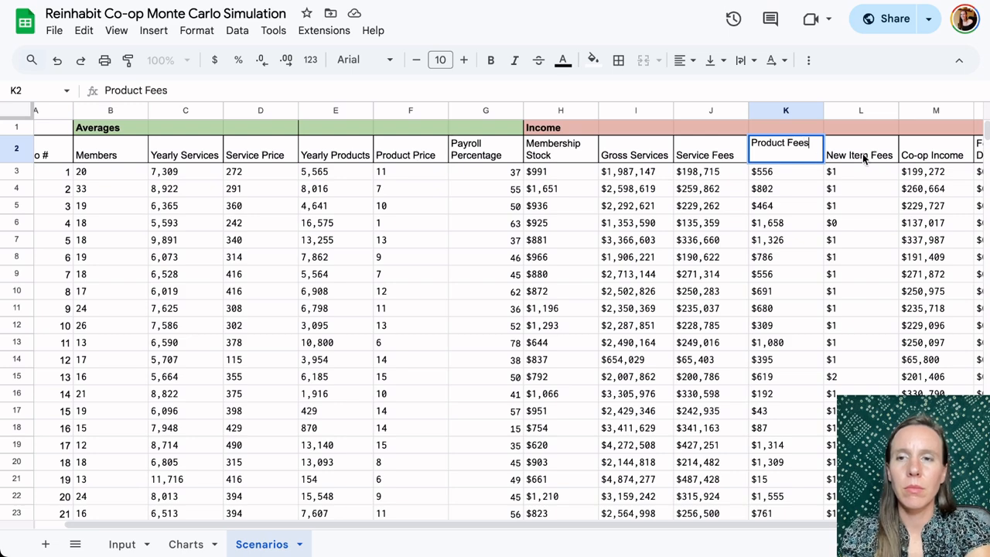
{"action": "key", "text": "Tab"}
Check the fee names on the Input sheet and rename the Scenarios L2 heading from New Item Fees to Payroll Fees
{"action": "left_click", "coordinate": [126, 545]}
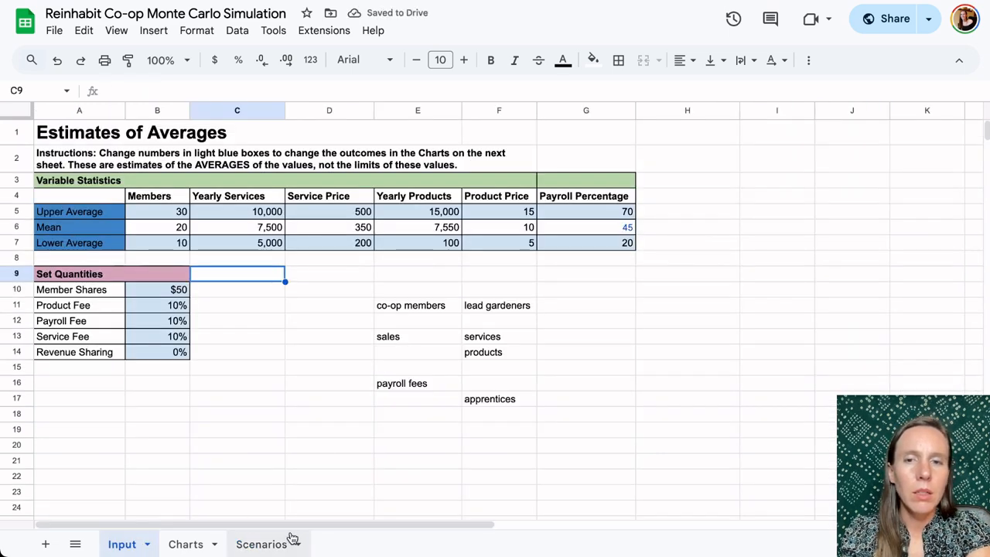
{"action": "left_click", "coordinate": [268, 544]}
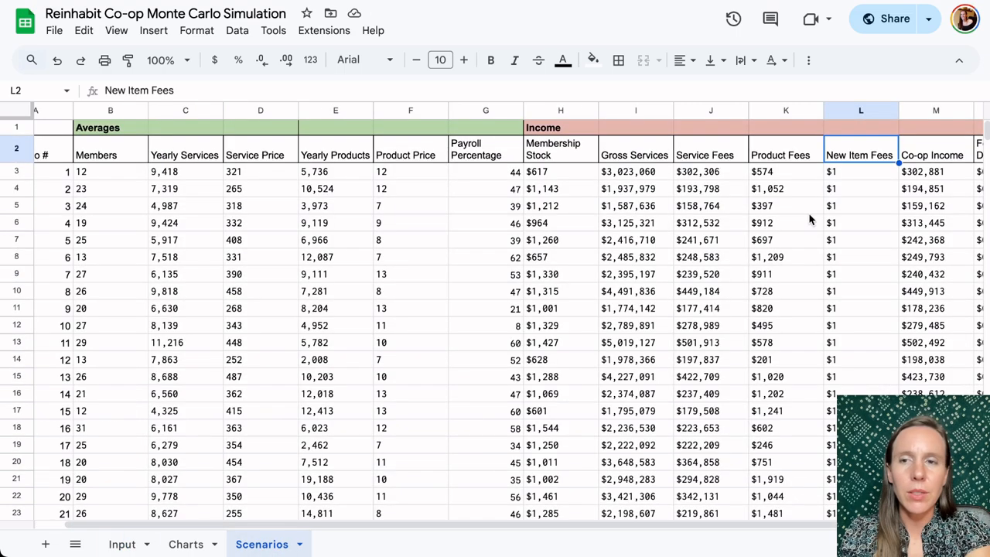
{"action": "type", "text": "Payro"}
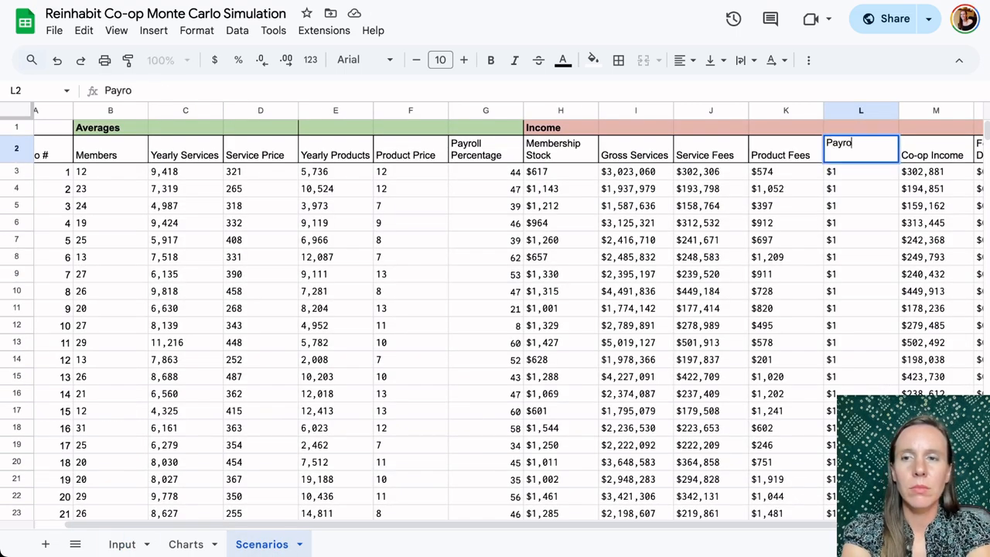
{"action": "type", "text": "ll Fees"}
{"action": "left_click", "coordinate": [916, 155]}
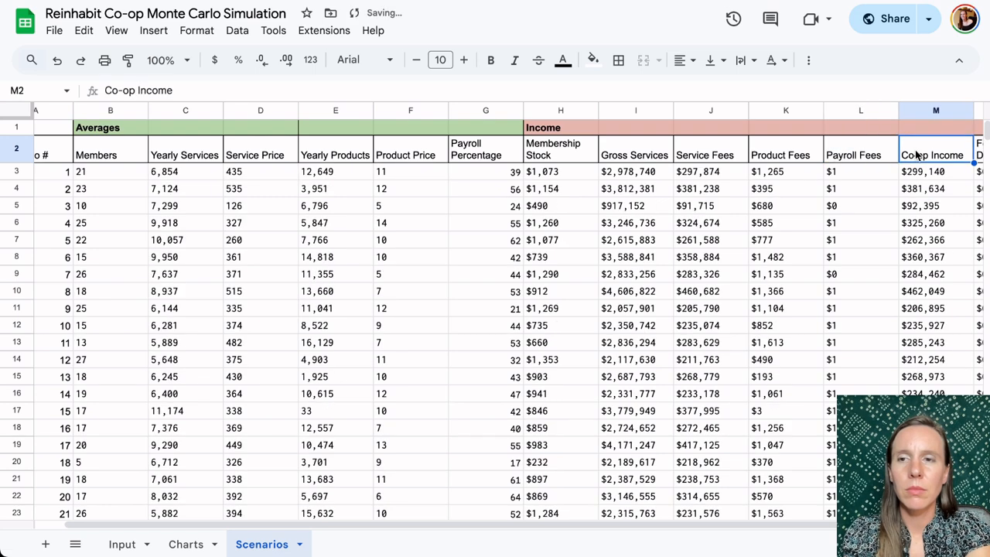
{"action": "scroll", "coordinate": [909, 218], "scroll_direction": "right", "scroll_amount": 1}
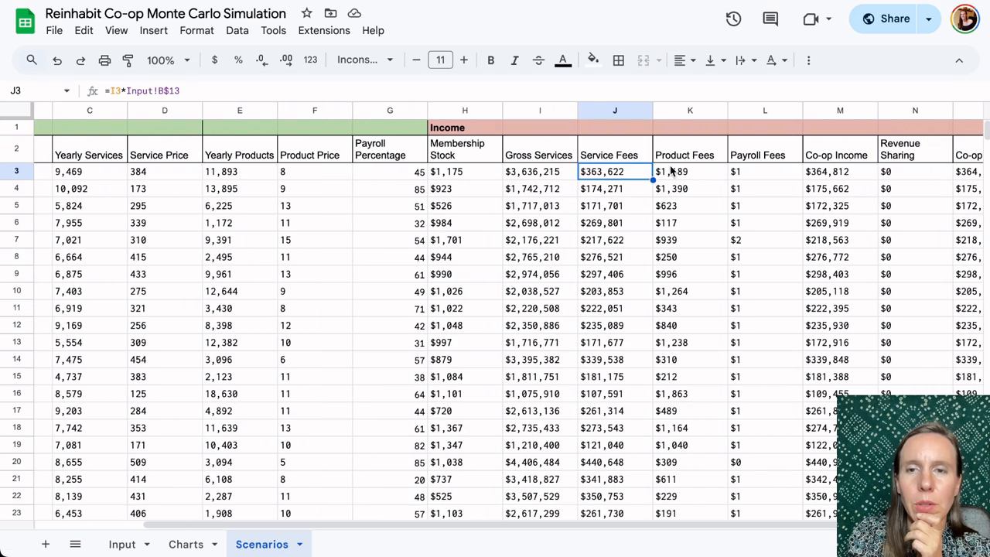
Check the product fee on the Input sheet and change the Product Fees formula in Scenarios cell K3 to =E3*F3*Input!B$11
{"action": "left_click", "coordinate": [672, 171]}
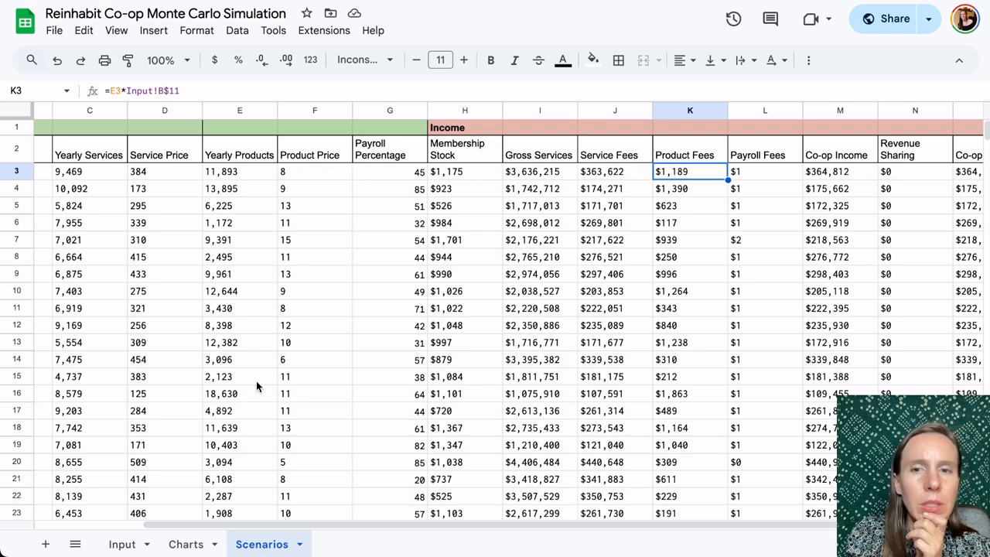
{"action": "left_click", "coordinate": [120, 545]}
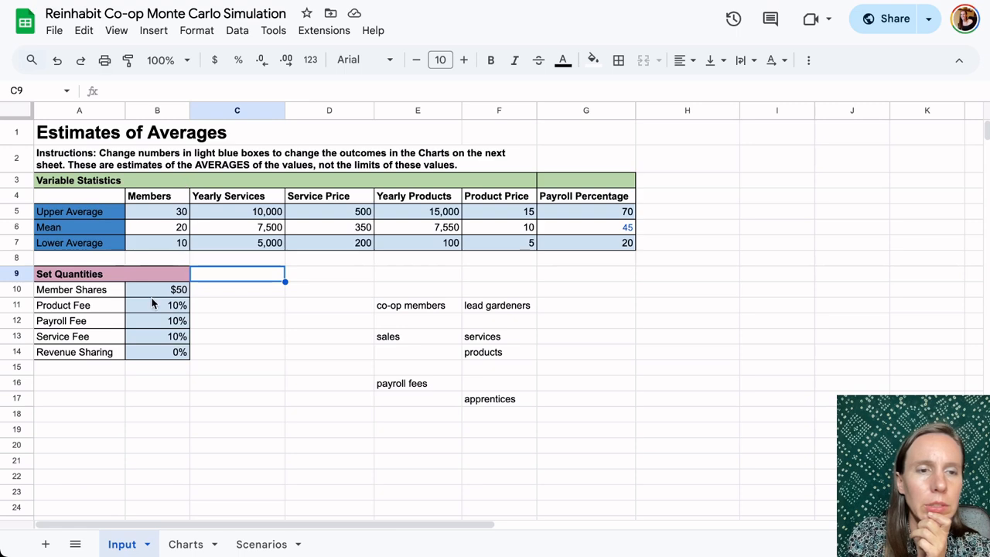
{"action": "left_click", "coordinate": [256, 545]}
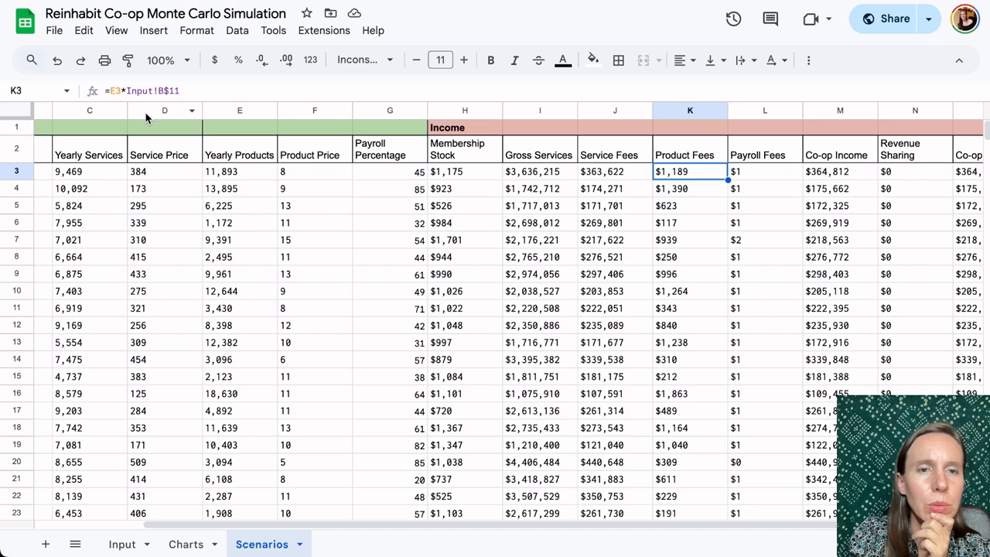
{"action": "left_click", "coordinate": [123, 91]}
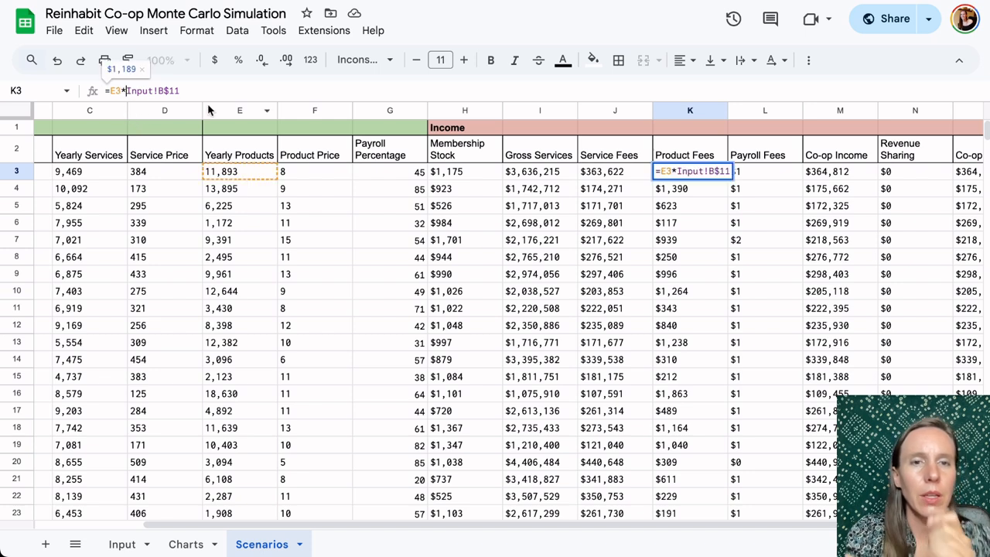
{"action": "type", "text": "F3"}
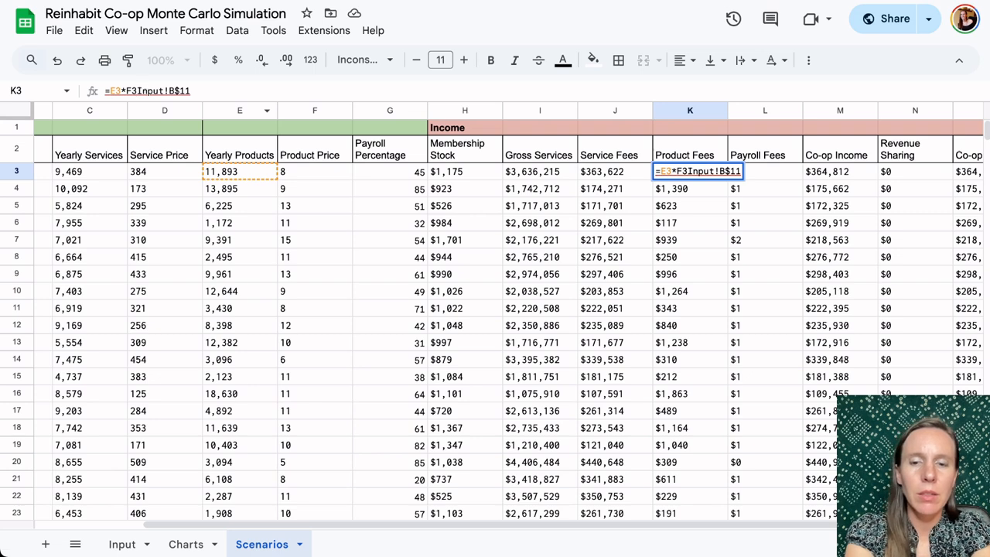
{"action": "type", "text": "*"}
{"action": "key", "text": "Return"}
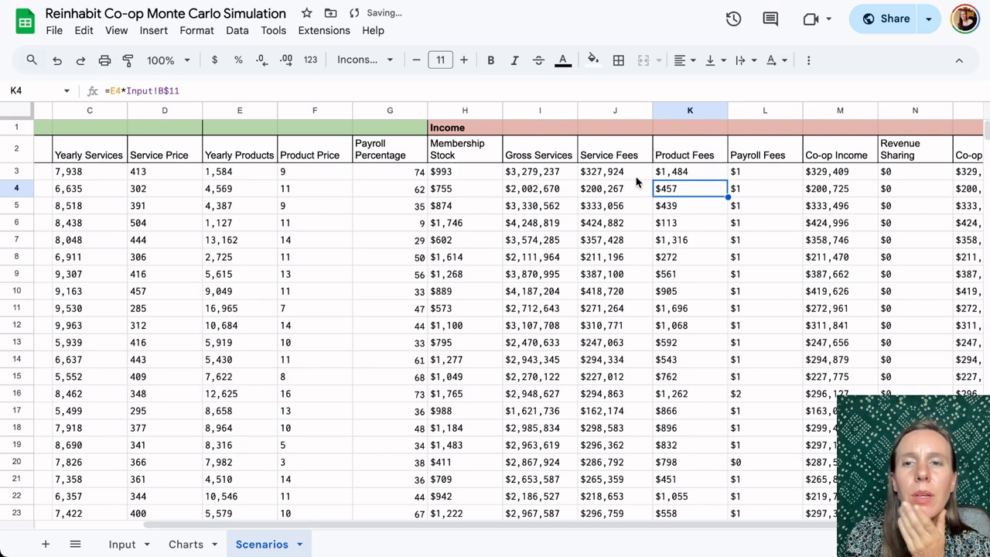
Copy the Product Fees formula from K3 for use in the rows below
{"action": "left_click", "coordinate": [665, 175]}
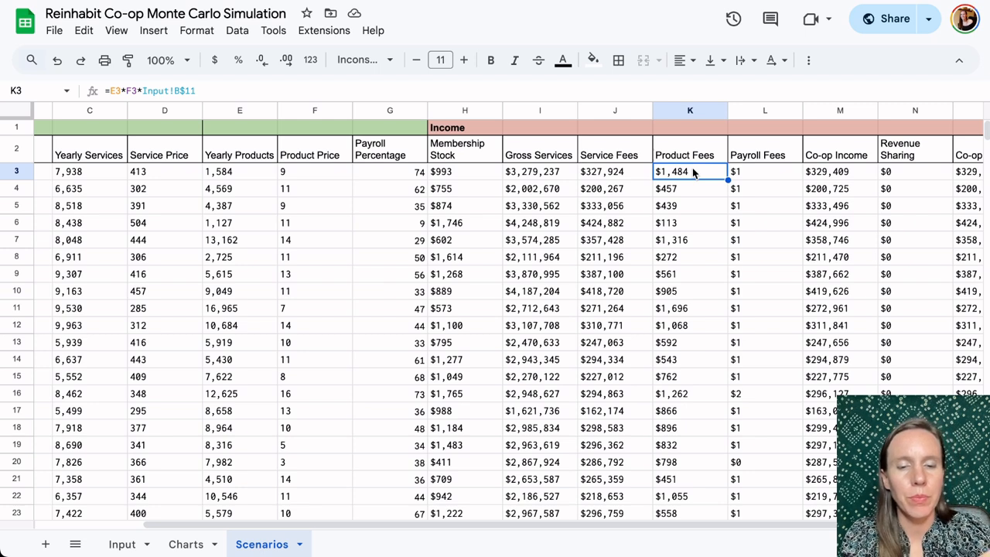
{"action": "key", "text": "ctrl+c"}
{"action": "left_click", "coordinate": [692, 188]}
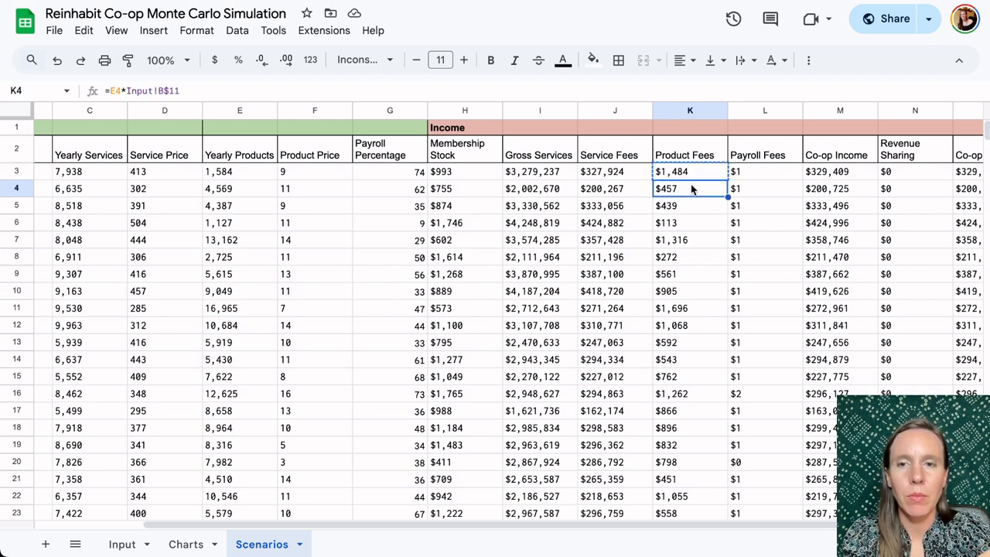
{"action": "left_click", "coordinate": [695, 173]}
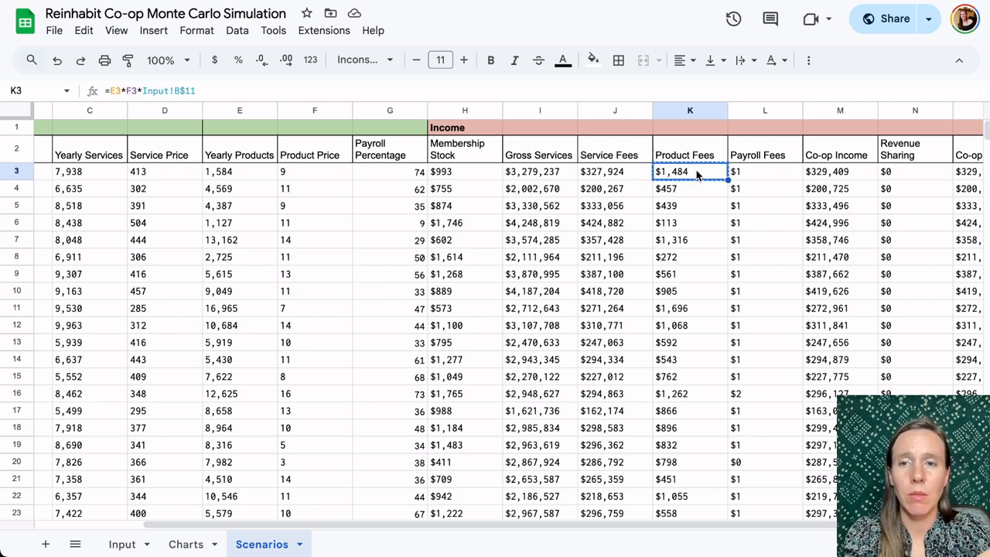
{"action": "double_click", "coordinate": [695, 173]}
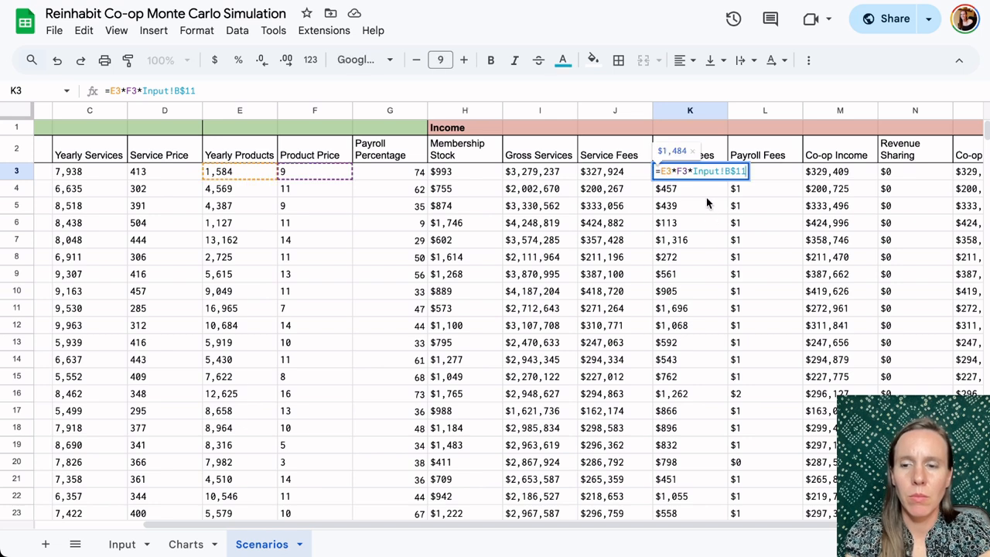
{"action": "key", "text": "Return"}
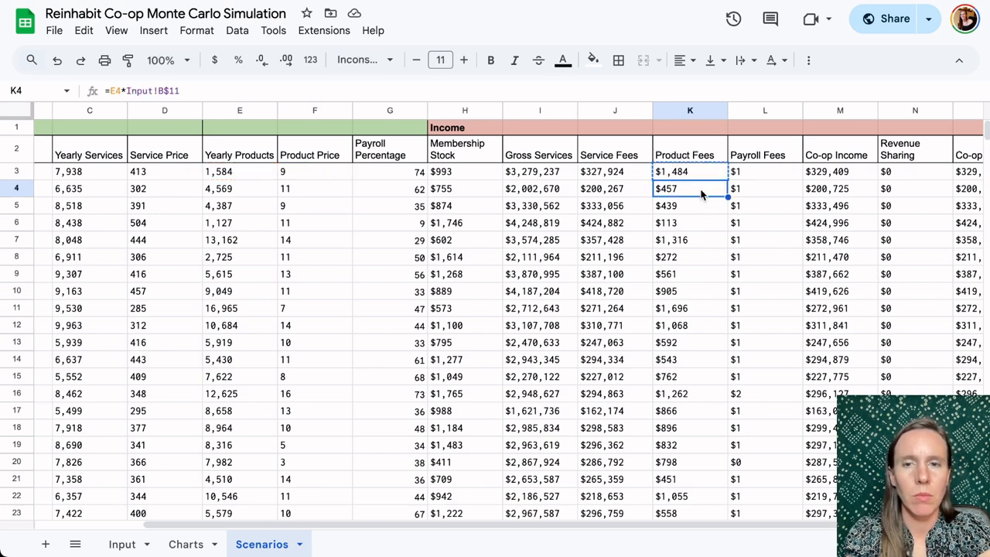
{"action": "left_click_drag", "start_coordinate": [702, 194], "coordinate": [696, 257]}
{"action": "left_click", "coordinate": [693, 192]}
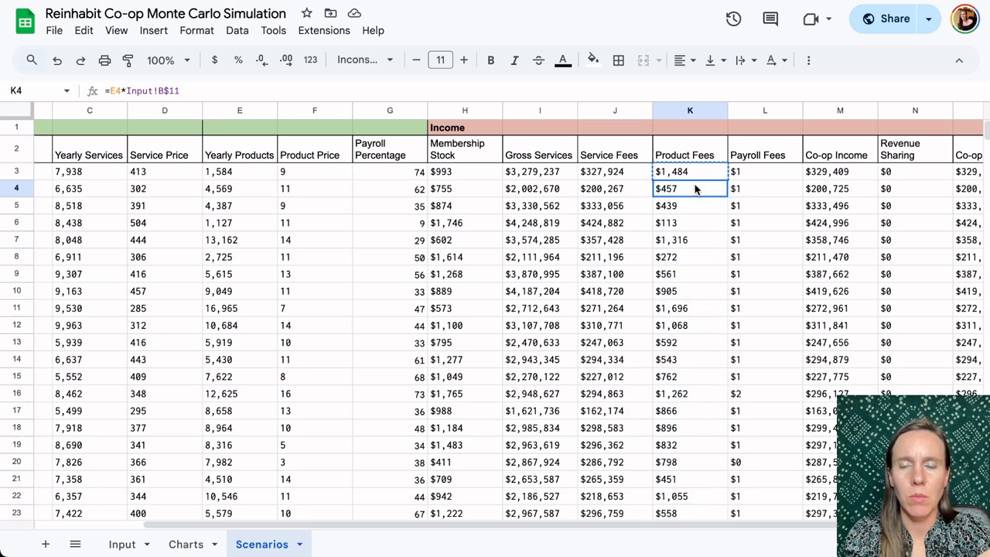
{"action": "left_click", "coordinate": [696, 175]}
{"action": "right_click", "coordinate": [700, 178]}
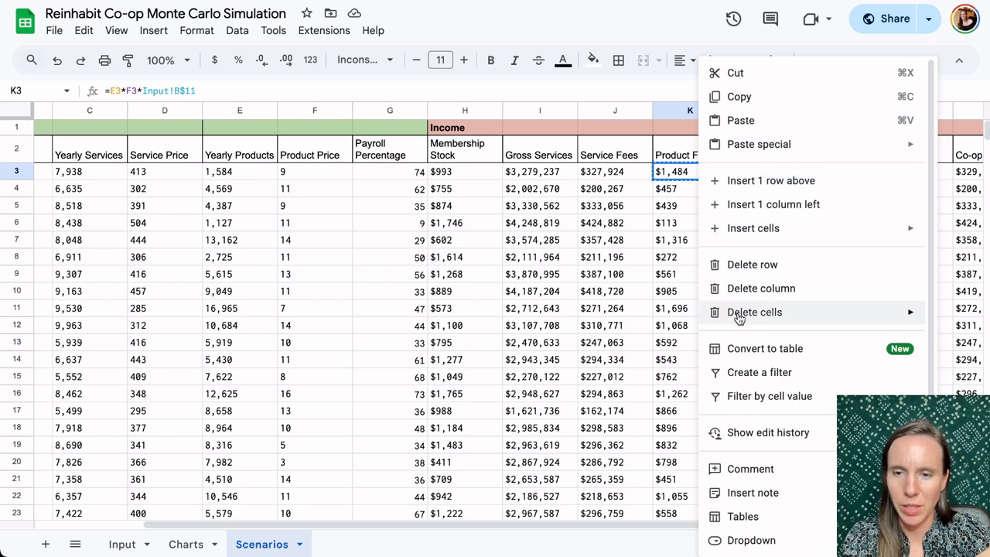
{"action": "scroll", "coordinate": [735, 313], "scroll_direction": "down", "scroll_amount": 2}
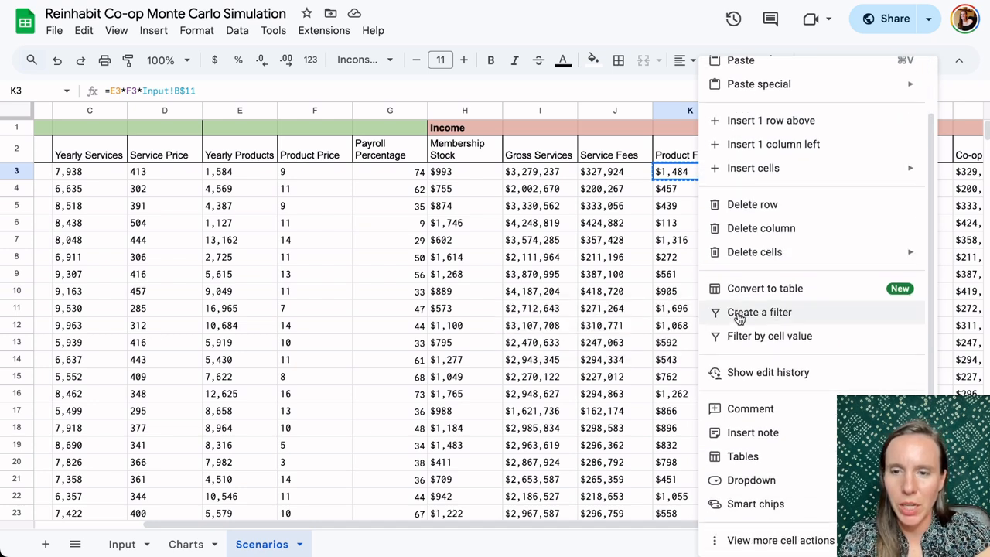
{"action": "scroll", "coordinate": [738, 318], "scroll_direction": "up", "scroll_amount": 2}
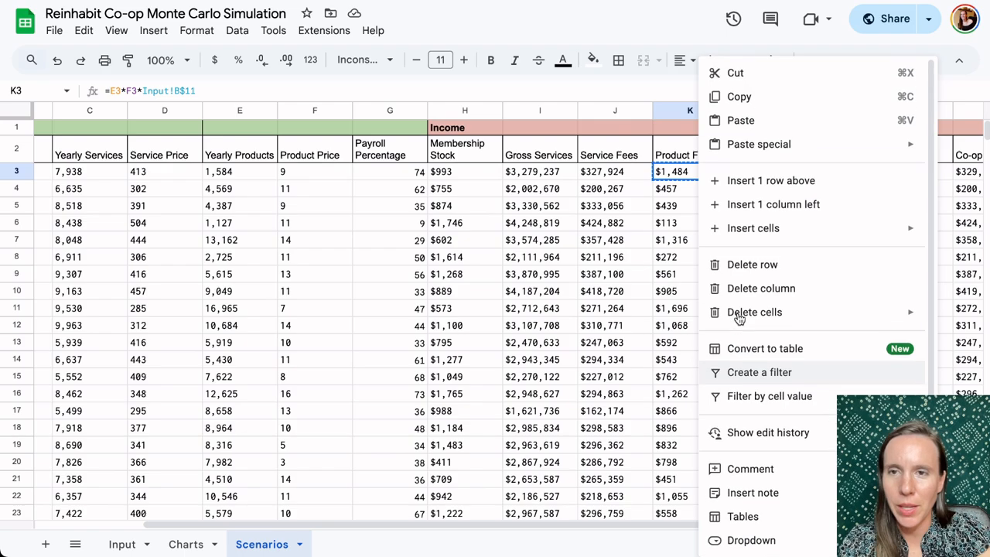
{"action": "left_click", "coordinate": [663, 193]}
{"action": "left_click", "coordinate": [695, 160]}
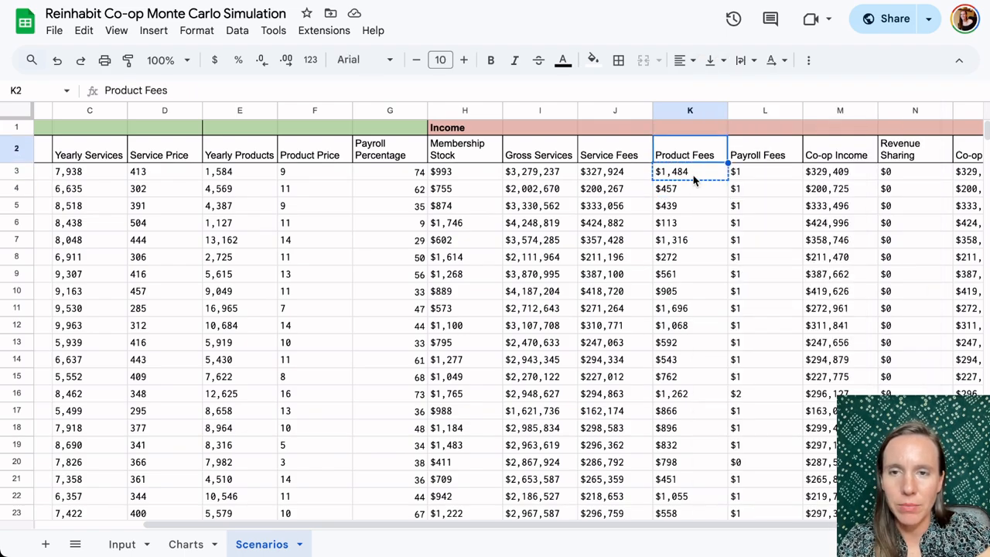
Paste the copied Product Fees formula into K4:K502
{"action": "left_click", "coordinate": [695, 176]}
{"action": "left_click_drag", "start_coordinate": [688, 192], "coordinate": [697, 335]}
{"action": "key", "text": "ctrl+v"}
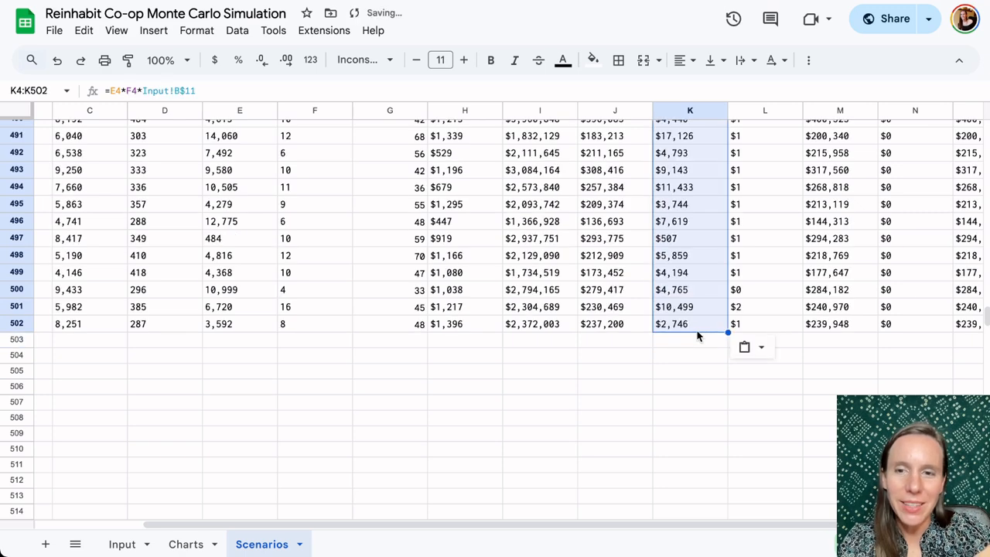
Check the Product Fees formulas in K12 and K3 through K6 against the Yearly Products and Product Price columns
{"action": "scroll", "coordinate": [696, 334], "scroll_direction": "up", "scroll_amount": 20}
{"action": "left_click", "coordinate": [677, 255]}
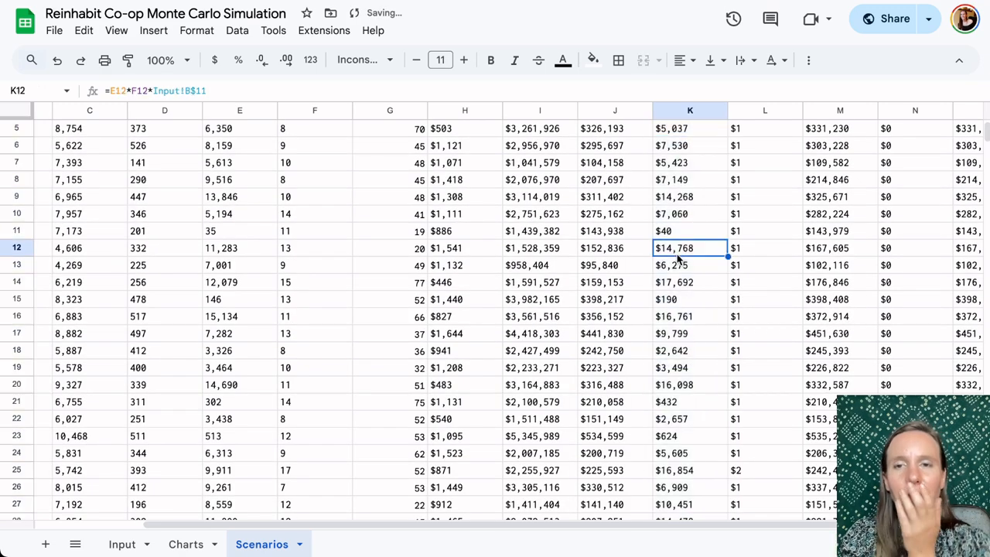
{"action": "scroll", "coordinate": [676, 258], "scroll_direction": "up", "scroll_amount": 2}
{"action": "left_click", "coordinate": [655, 172]}
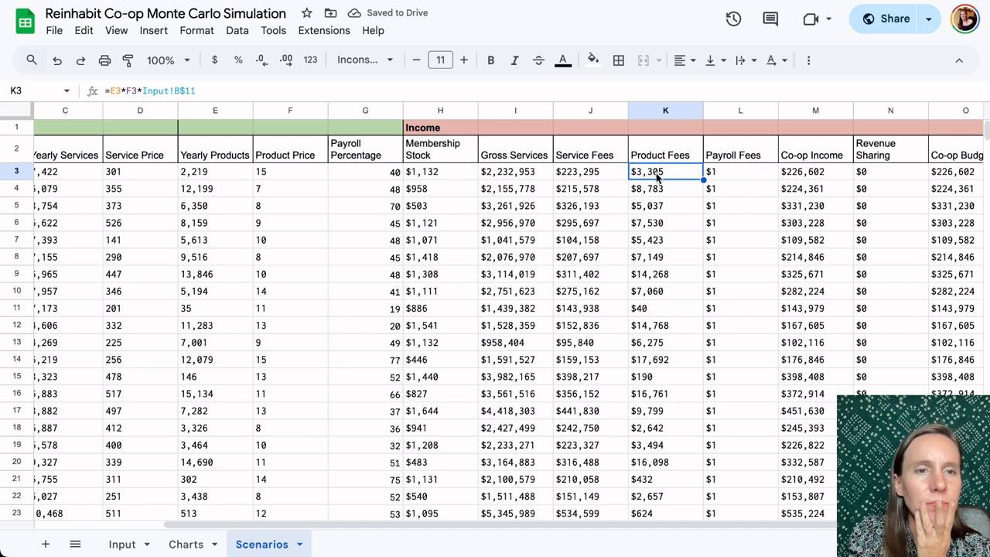
{"action": "left_click", "coordinate": [653, 193]}
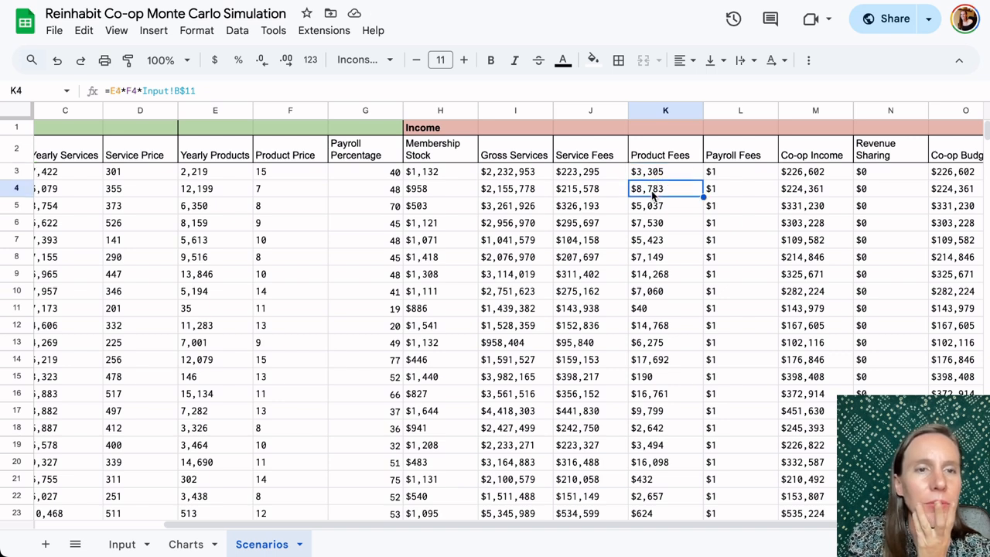
{"action": "left_click", "coordinate": [654, 207]}
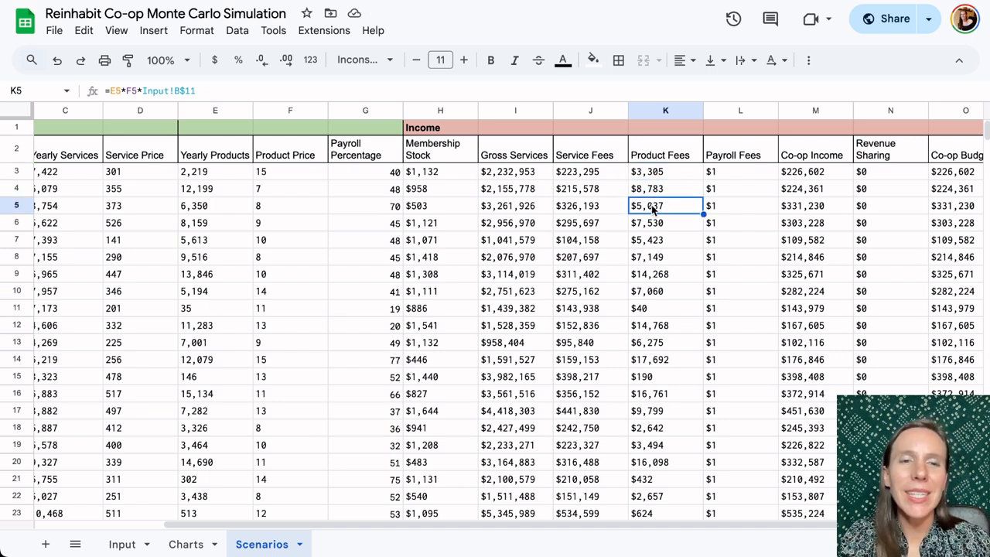
{"action": "left_click", "coordinate": [653, 232]}
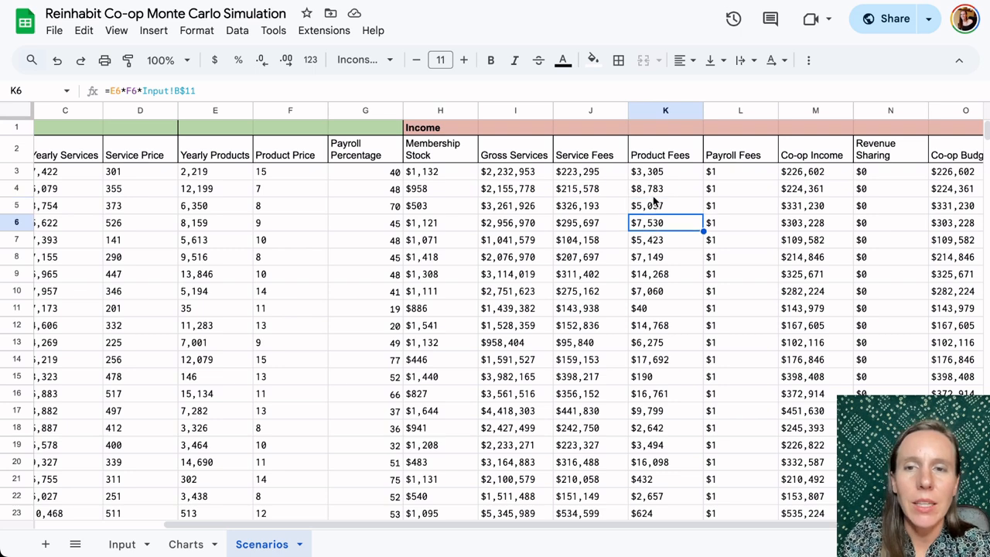
{"action": "left_click", "coordinate": [655, 191]}
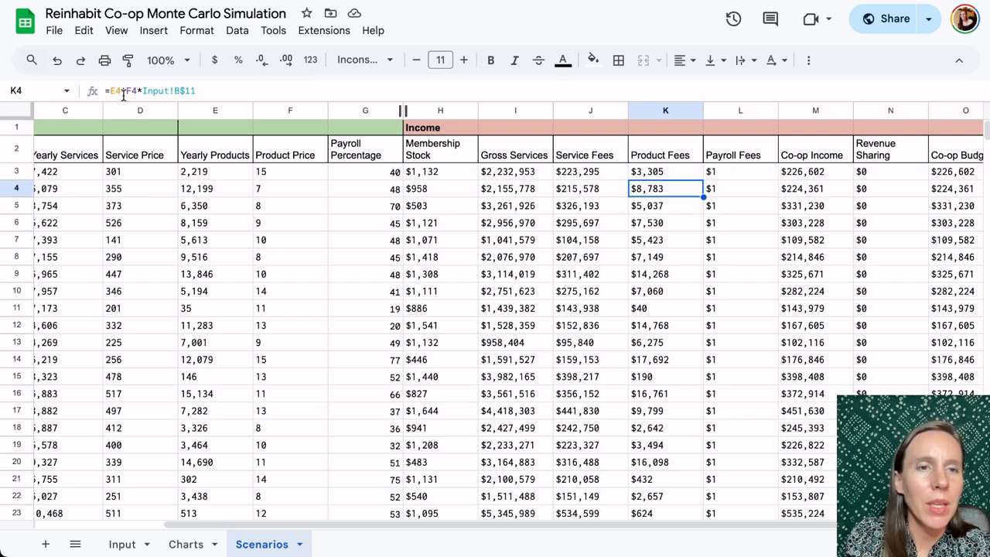
{"action": "scroll", "coordinate": [667, 228], "scroll_direction": "left", "scroll_amount": 1}
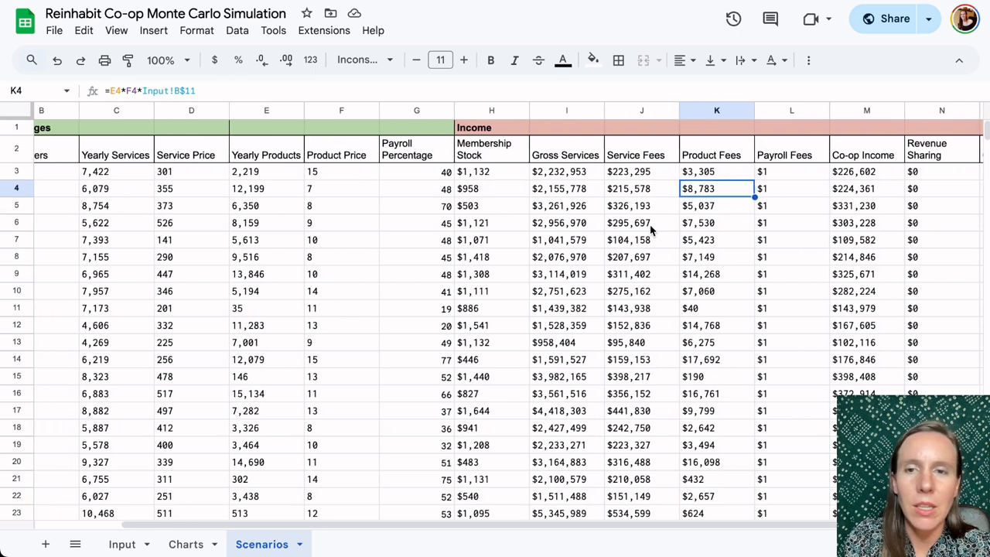
{"action": "scroll", "coordinate": [777, 200], "scroll_direction": "left", "scroll_amount": 3}
{"action": "scroll", "coordinate": [776, 199], "scroll_direction": "right", "scroll_amount": 2}
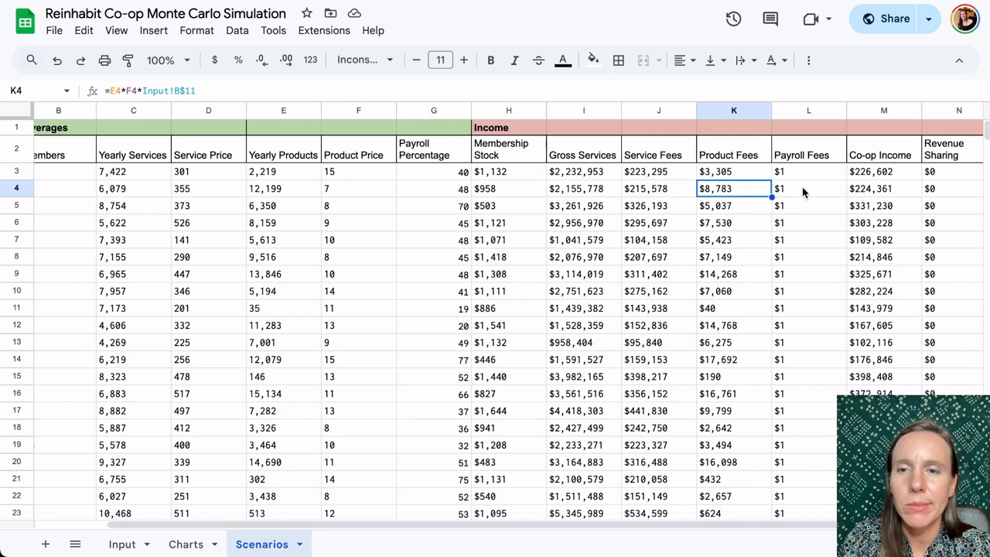
{"action": "left_click", "coordinate": [744, 174]}
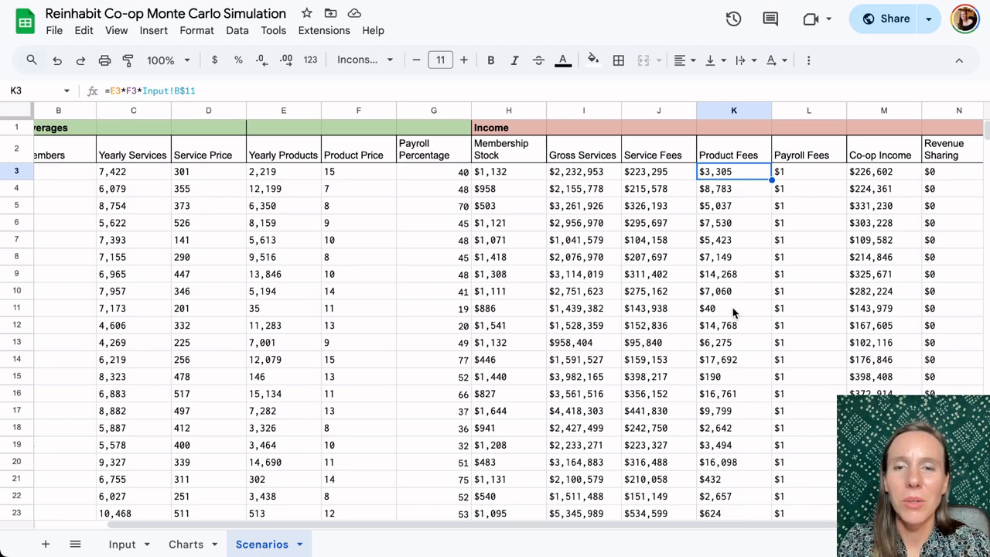
{"action": "scroll", "coordinate": [732, 313], "scroll_direction": "down", "scroll_amount": 1}
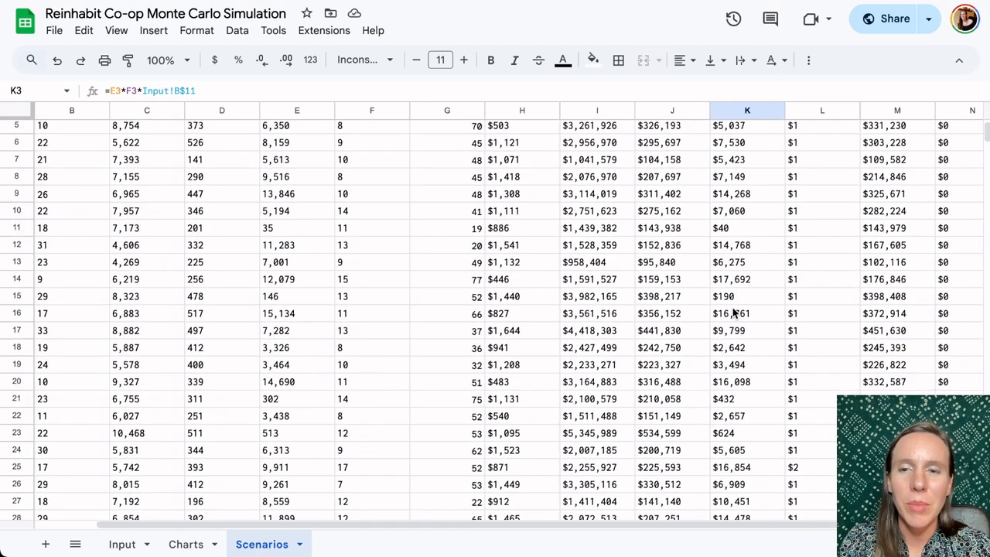
{"action": "scroll", "coordinate": [733, 312], "scroll_direction": "up", "scroll_amount": 1}
{"action": "scroll", "coordinate": [733, 312], "scroll_direction": "right", "scroll_amount": 1}
{"action": "scroll", "coordinate": [732, 307], "scroll_direction": "right", "scroll_amount": 1}
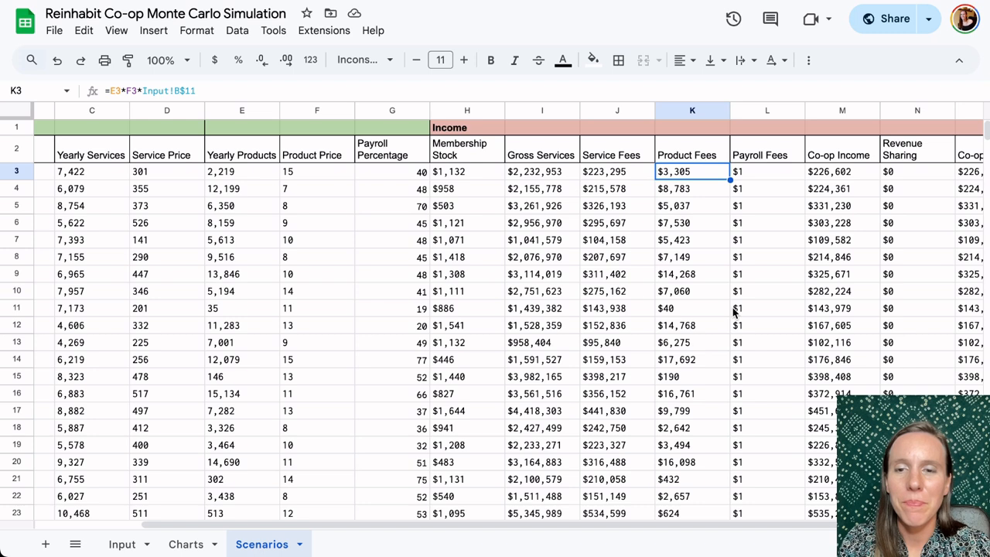
Check the payroll fee on the Input sheet and change the Payroll Fees formula in Scenarios cell L3 to =G3*I3*Input!B$12
{"action": "left_click", "coordinate": [758, 171]}
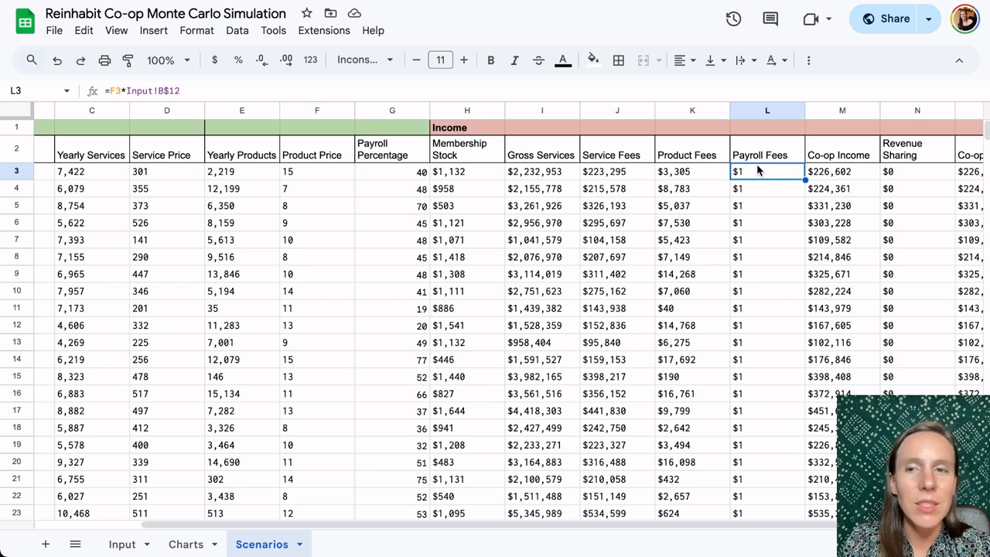
{"action": "left_click", "coordinate": [121, 544]}
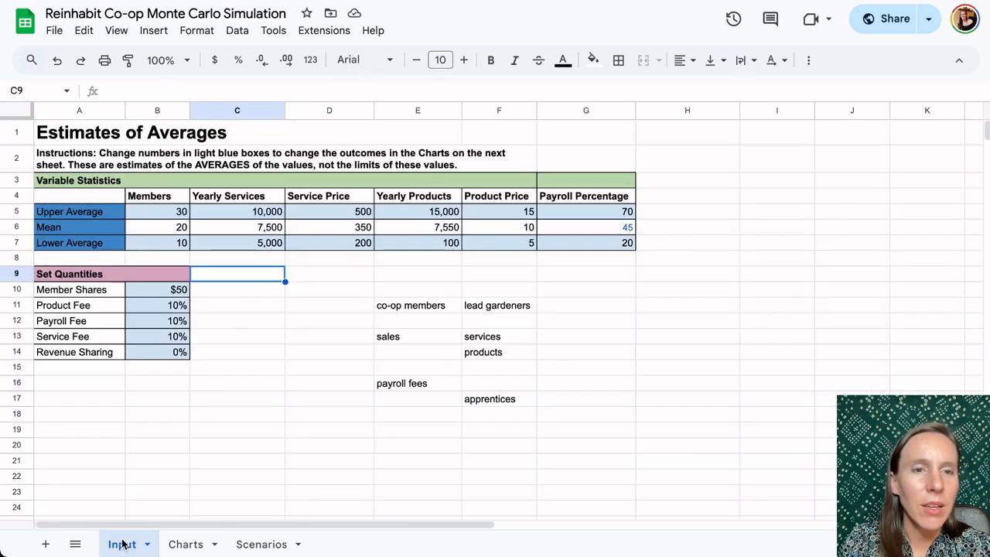
{"action": "left_click", "coordinate": [246, 544]}
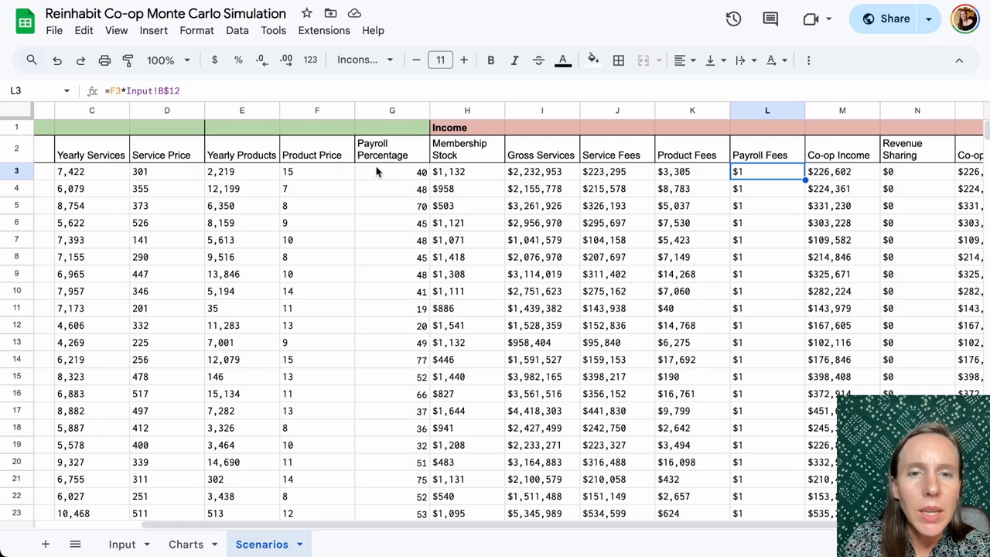
{"action": "left_click", "coordinate": [113, 91]}
{"action": "key", "text": "BackSpace"}
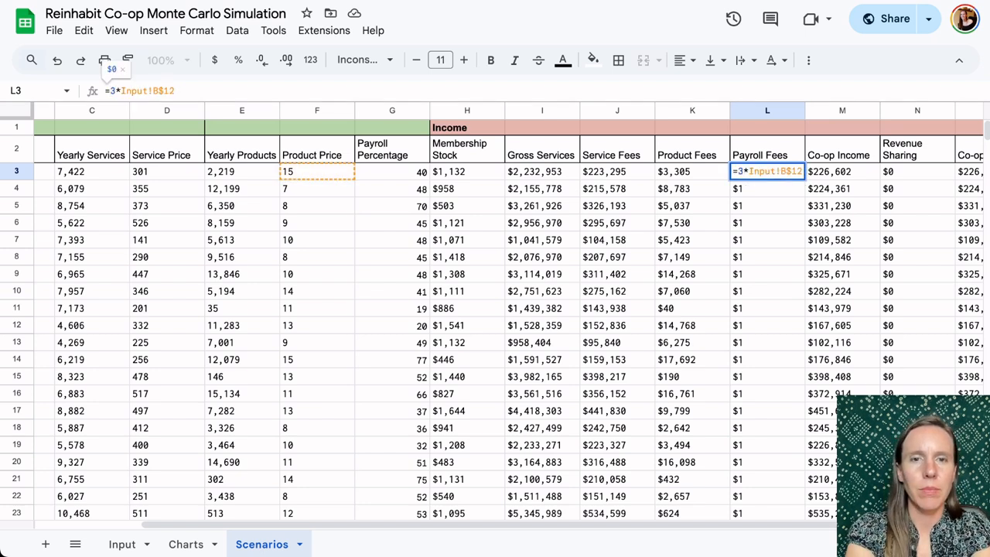
{"action": "type", "text": "G"}
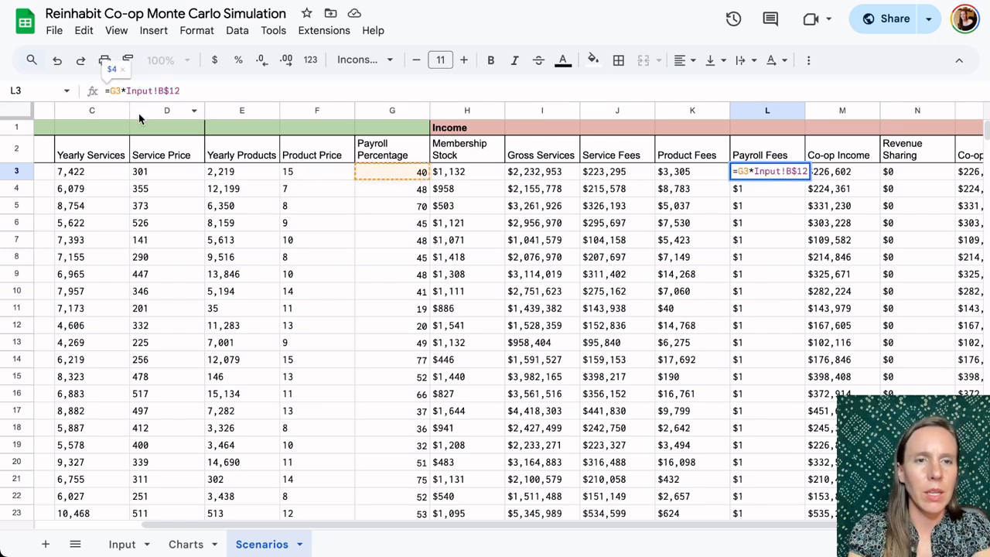
{"action": "left_click", "coordinate": [126, 91]}
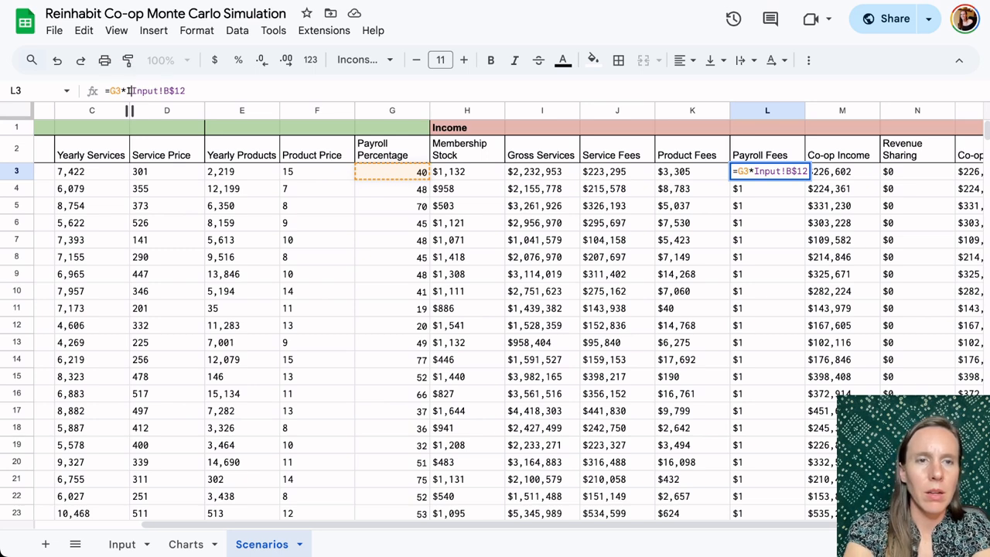
{"action": "type", "text": "I3"}
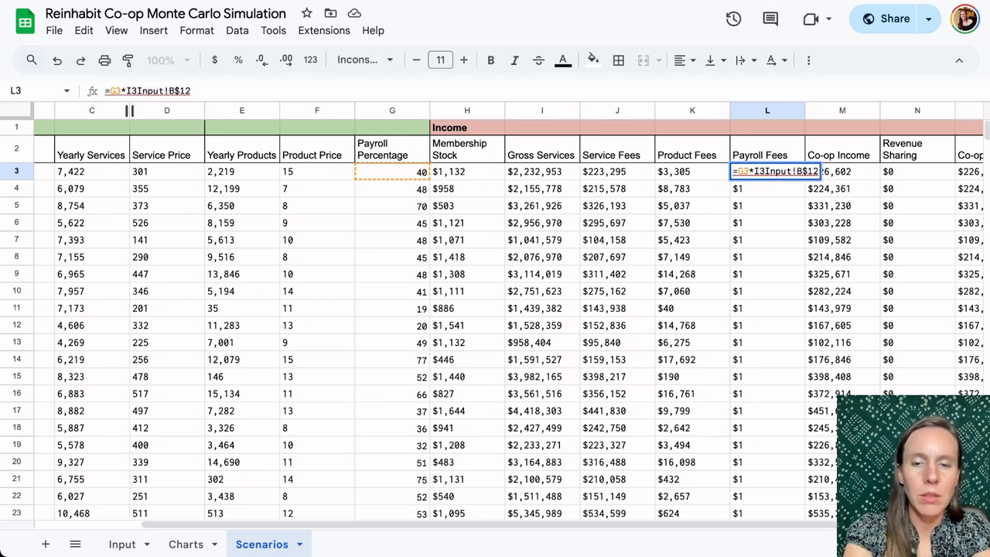
{"action": "type", "text": "*"}
{"action": "key", "text": "Return"}
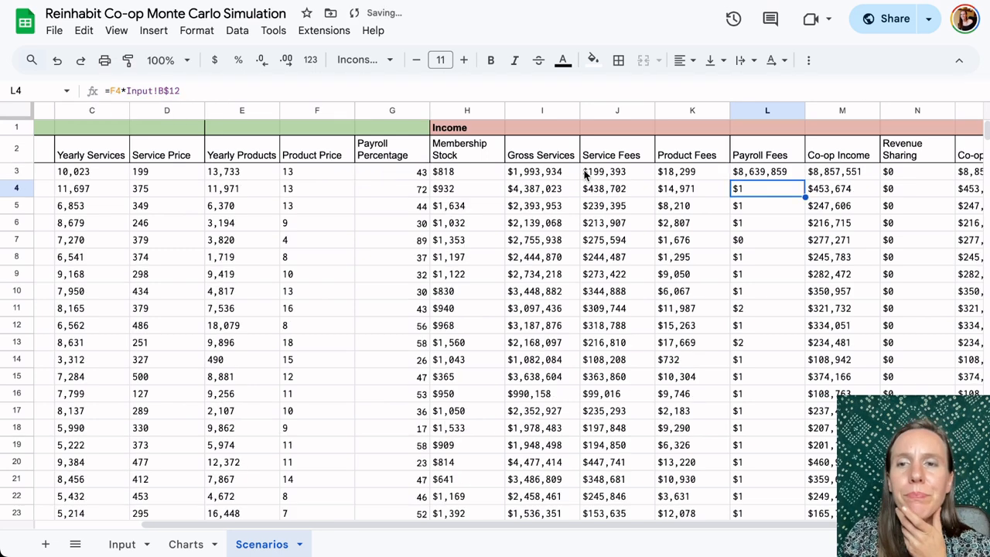
Convert the payroll percentage to a decimal in the L3 Payroll Fees formula, making it =G3*.01*I3*Input!B$12
{"action": "left_click", "coordinate": [752, 175]}
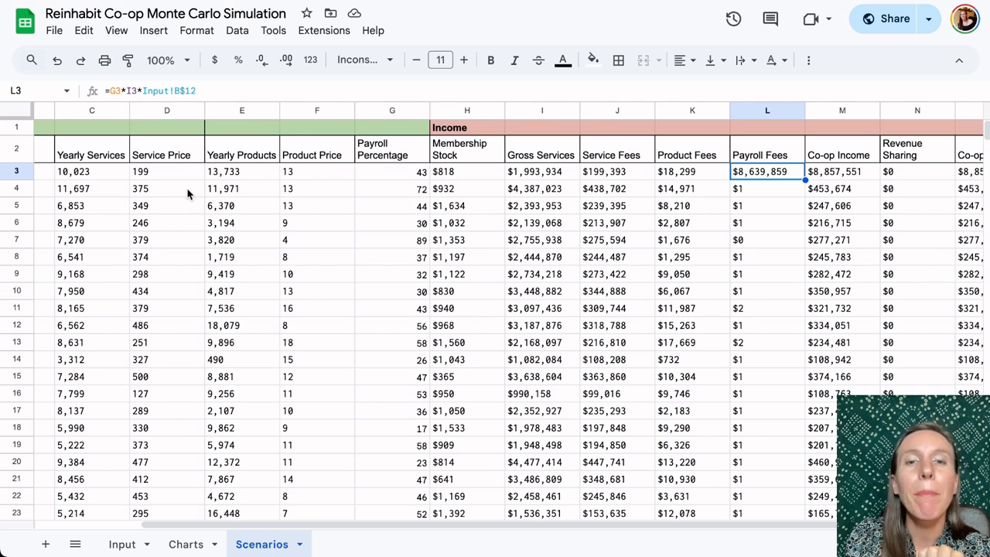
{"action": "left_click", "coordinate": [125, 90]}
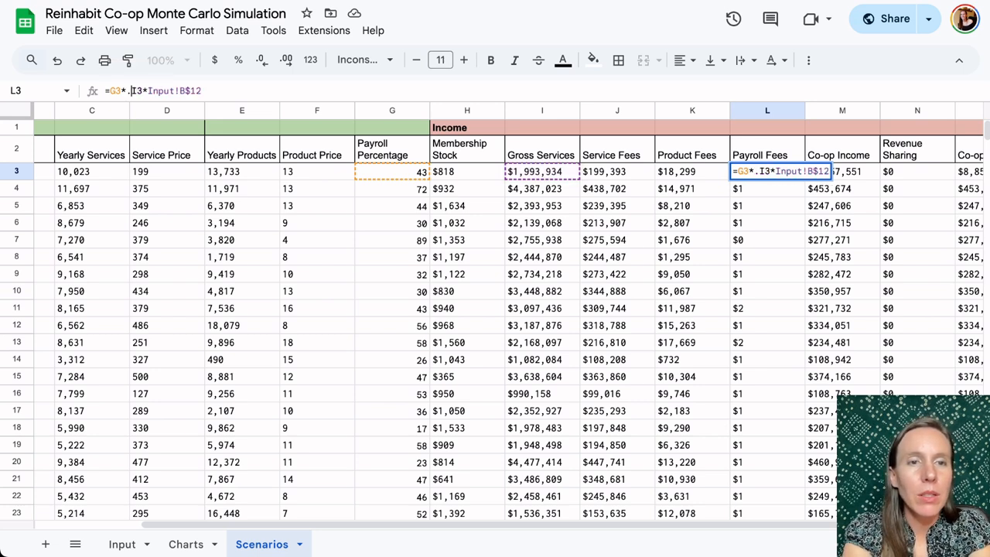
{"action": "type", "text": ".0"}
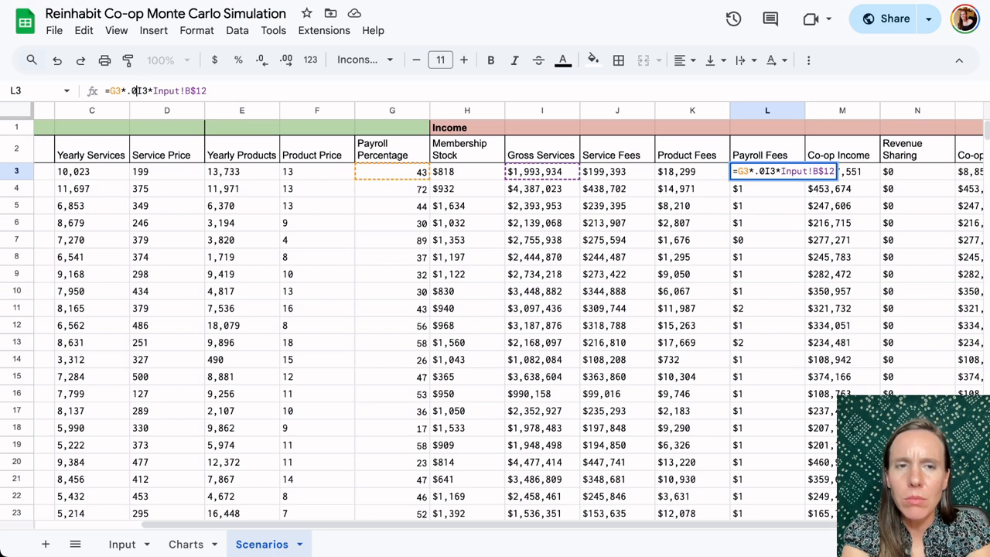
{"action": "type", "text": "1"}
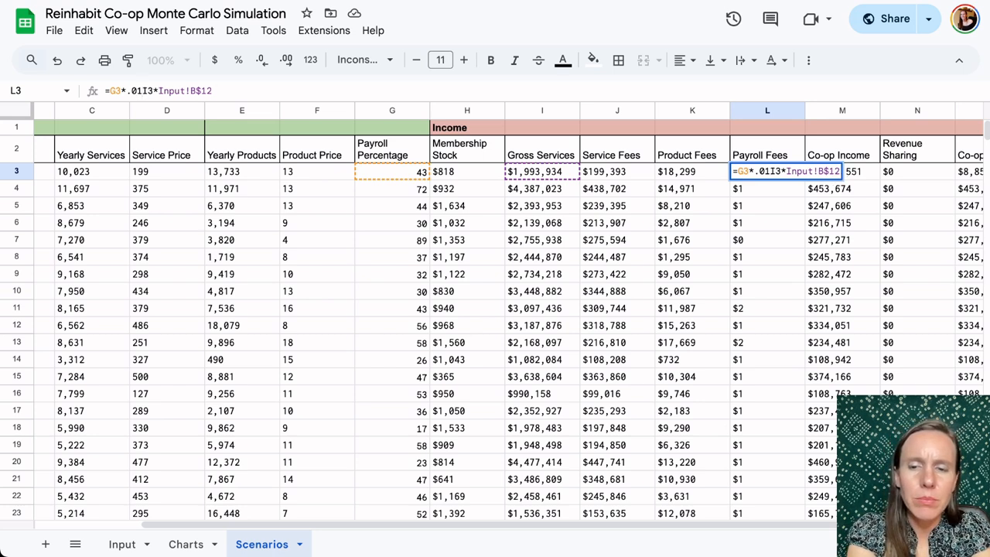
{"action": "type", "text": "*"}
{"action": "key", "text": "Return"}
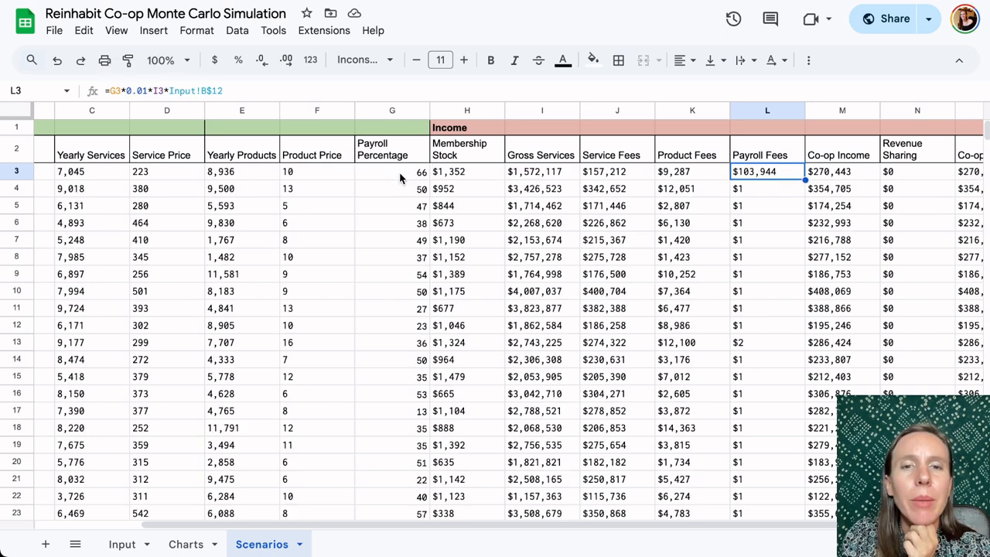
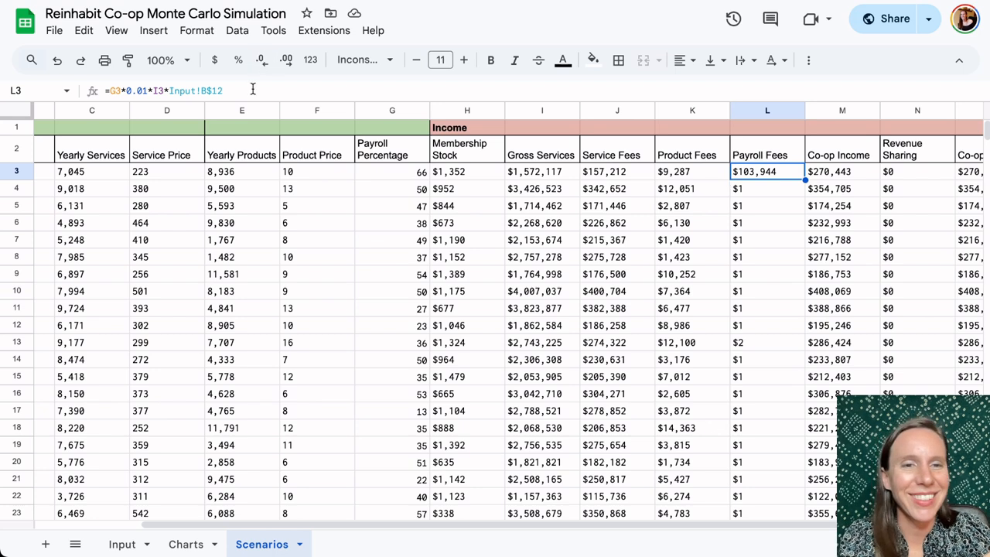
Copy the Payroll Fees formula from L3 into the rows below and check the Co-op Income formula in M3
{"action": "key", "text": "ctrl+c"}
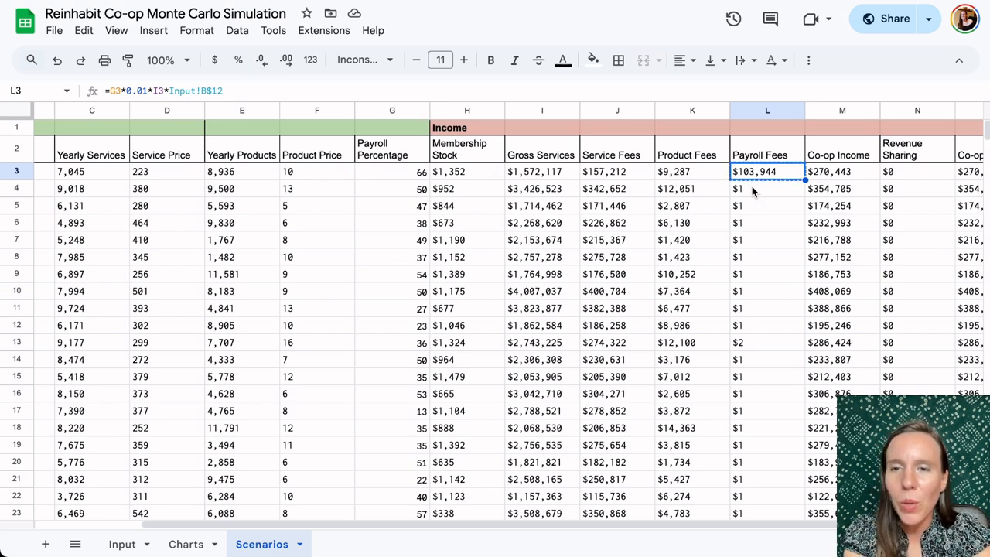
{"action": "left_click_drag", "start_coordinate": [754, 191], "coordinate": [777, 545]}
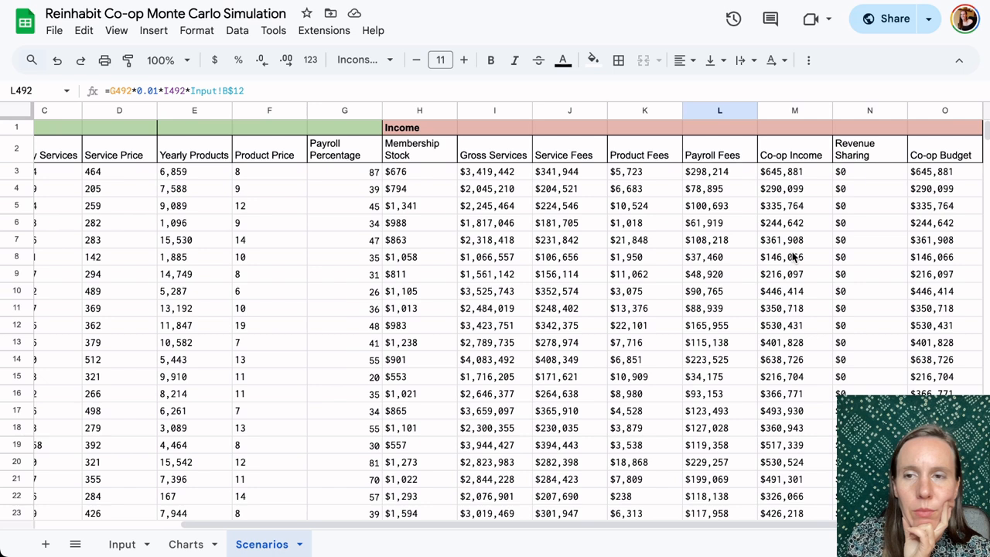
{"action": "left_click", "coordinate": [776, 174]}
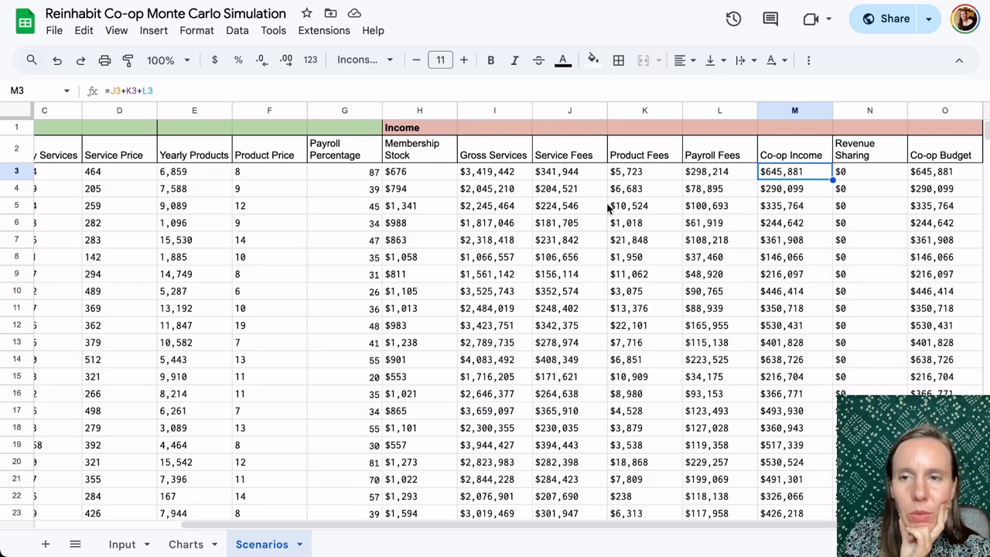
Review the budget histogram on the Charts sheet and set bins K5:K14 to increments of 1000, from 1000 to 10000
{"action": "scroll", "coordinate": [402, 334], "scroll_direction": "left", "scroll_amount": 3}
{"action": "left_click", "coordinate": [179, 543]}
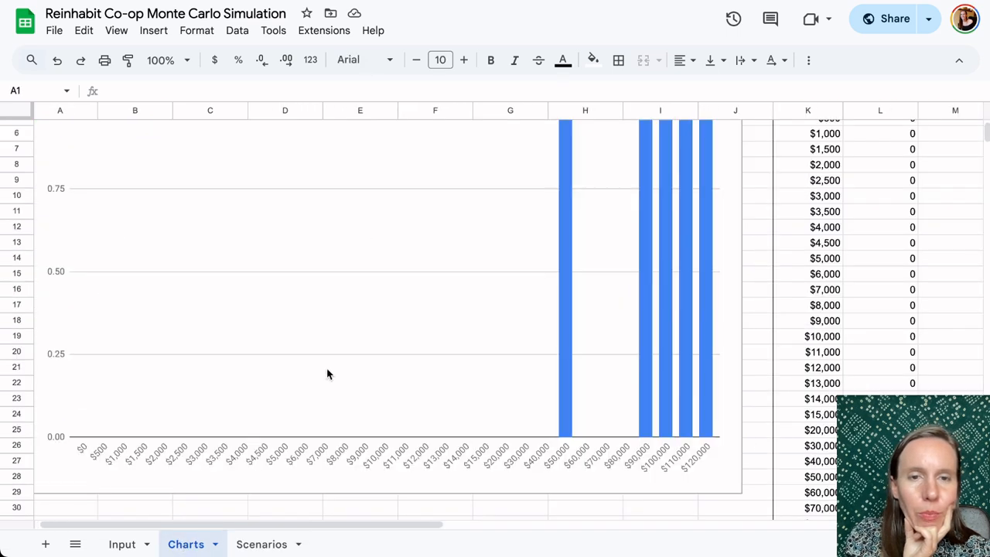
{"action": "scroll", "coordinate": [327, 374], "scroll_direction": "down", "scroll_amount": 3}
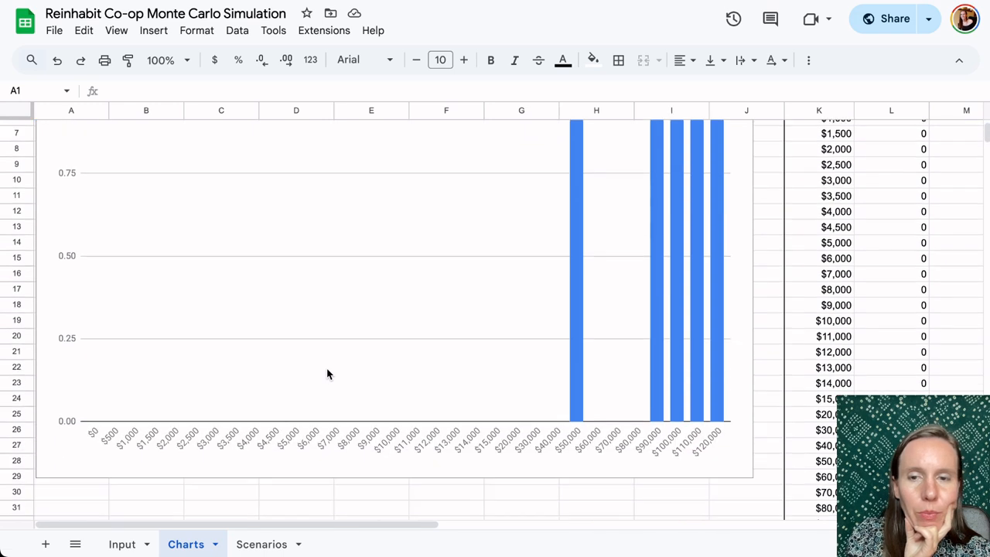
{"action": "scroll", "coordinate": [327, 374], "scroll_direction": "up", "scroll_amount": 3}
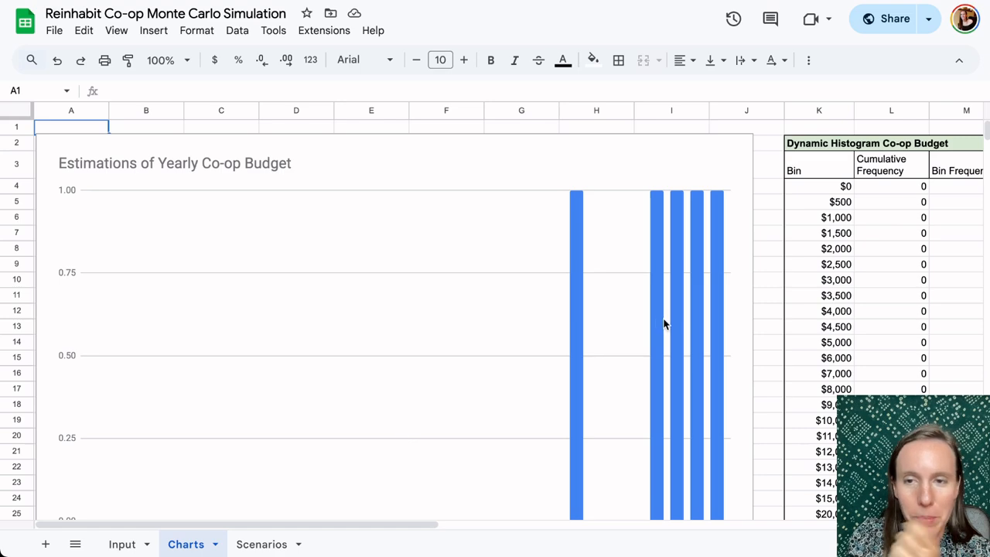
{"action": "scroll", "coordinate": [864, 358], "scroll_direction": "right", "scroll_amount": 2}
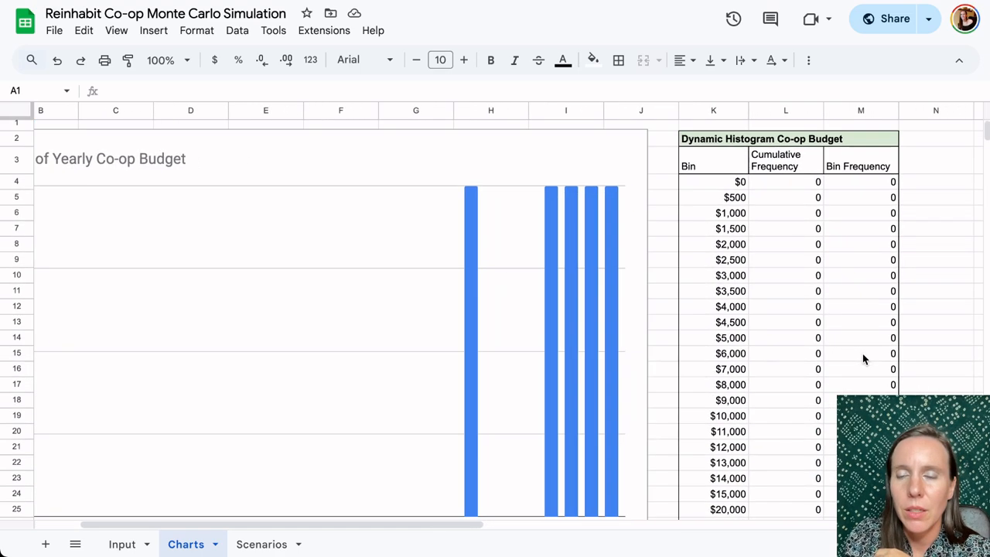
{"action": "scroll", "coordinate": [863, 357], "scroll_direction": "down", "scroll_amount": 3}
{"action": "scroll", "coordinate": [863, 358], "scroll_direction": "down", "scroll_amount": 4}
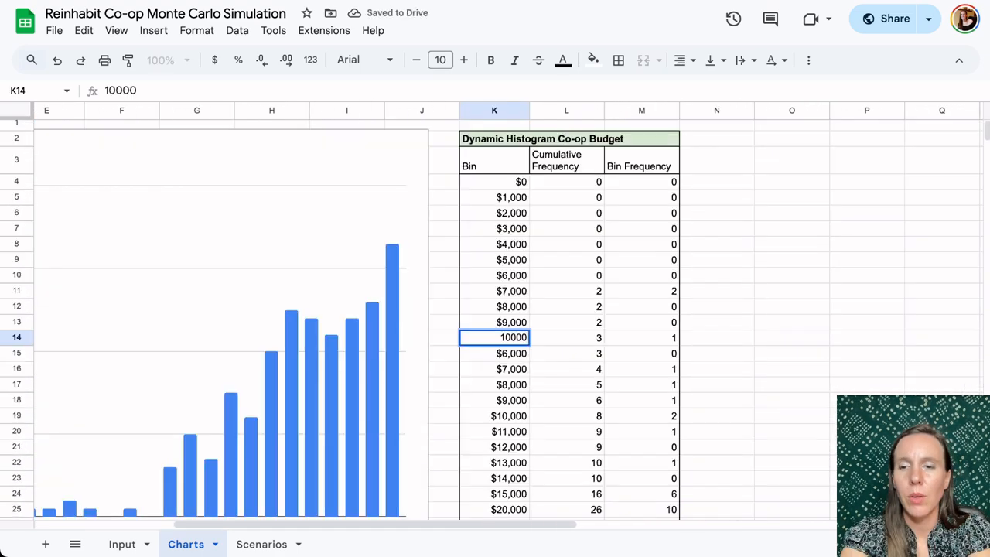
{"action": "key", "text": "Return"}
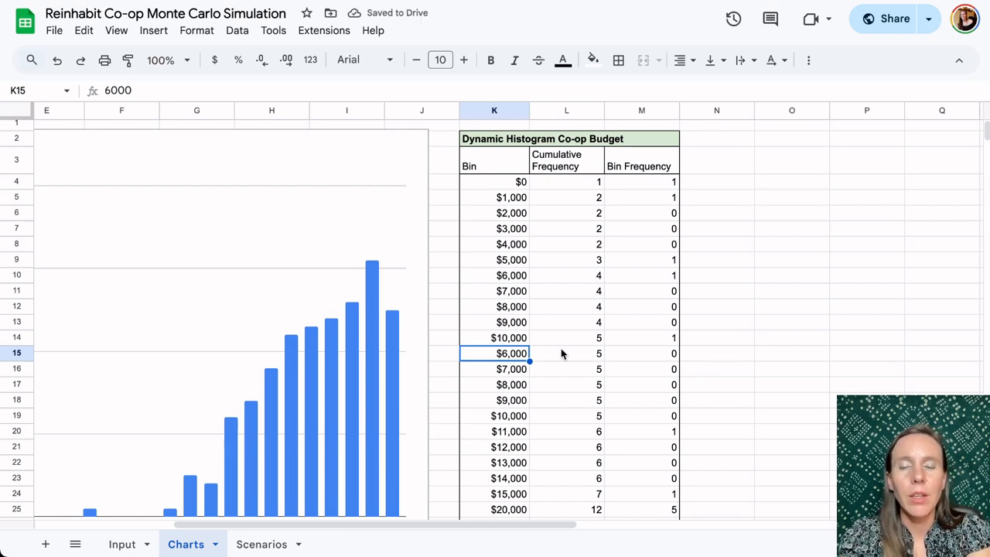
Examine the Estimations of Yearly Co-op Budget histogram and compare its distribution with the bin and frequency table
{"action": "scroll", "coordinate": [561, 352], "scroll_direction": "down", "scroll_amount": 1}
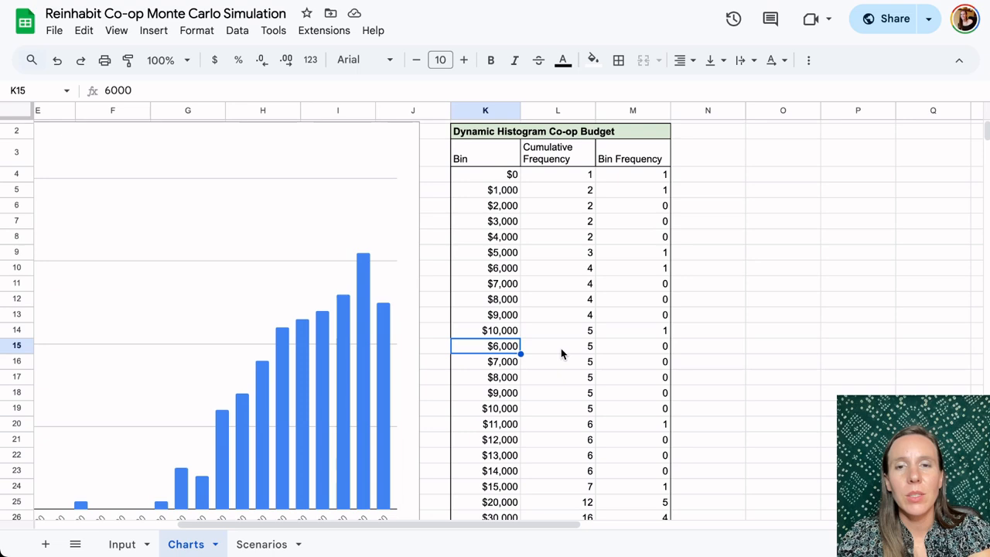
{"action": "scroll", "coordinate": [508, 202], "scroll_direction": "down", "scroll_amount": 2}
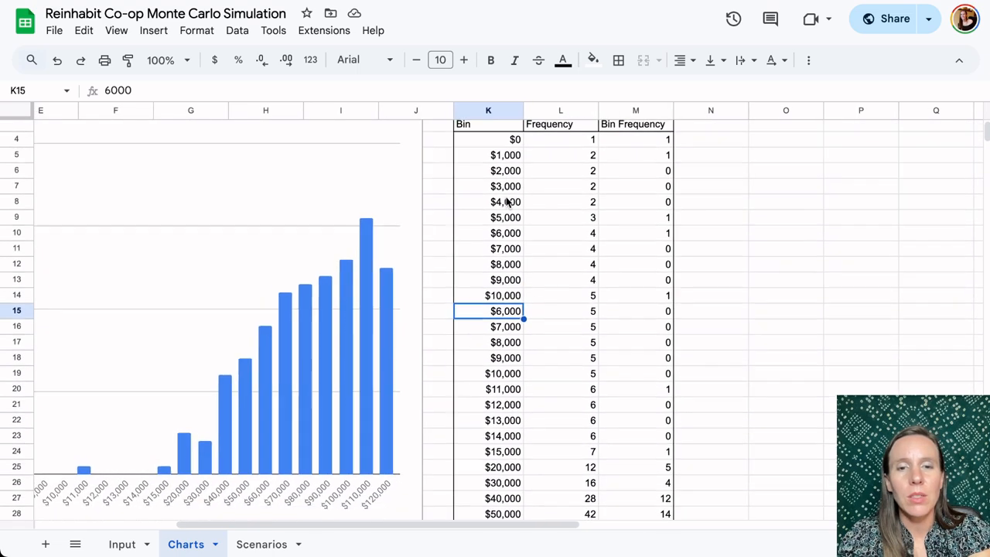
{"action": "scroll", "coordinate": [82, 487], "scroll_direction": "left", "scroll_amount": 4}
{"action": "scroll", "coordinate": [82, 487], "scroll_direction": "left", "scroll_amount": 1}
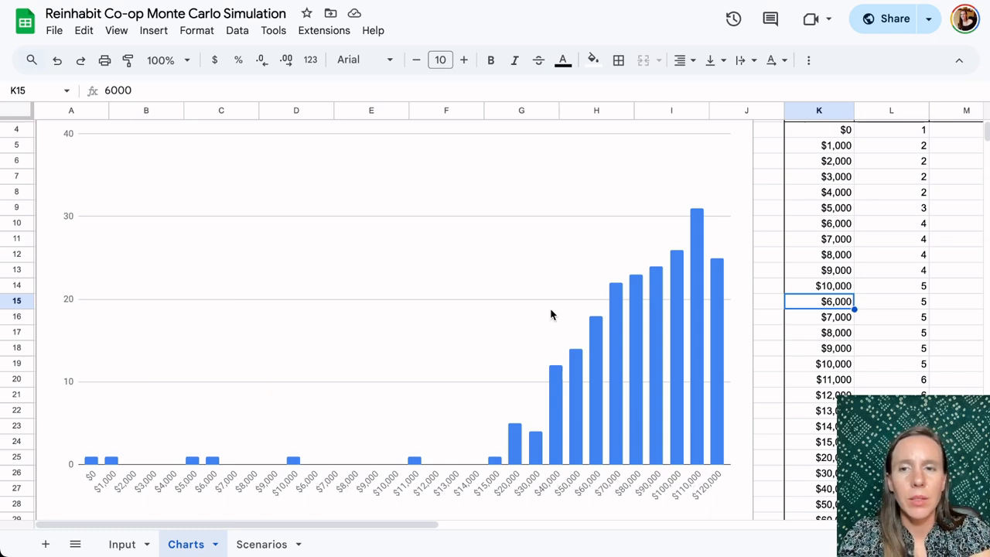
{"action": "scroll", "coordinate": [800, 314], "scroll_direction": "up", "scroll_amount": 1}
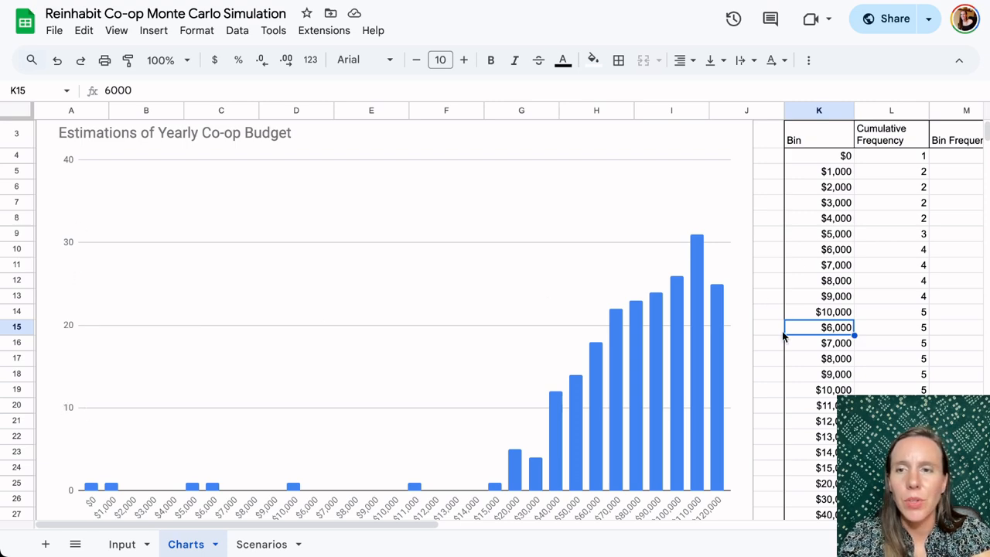
{"action": "scroll", "coordinate": [783, 334], "scroll_direction": "right", "scroll_amount": 2}
{"action": "scroll", "coordinate": [782, 331], "scroll_direction": "up", "scroll_amount": 1}
{"action": "scroll", "coordinate": [782, 331], "scroll_direction": "right", "scroll_amount": 1}
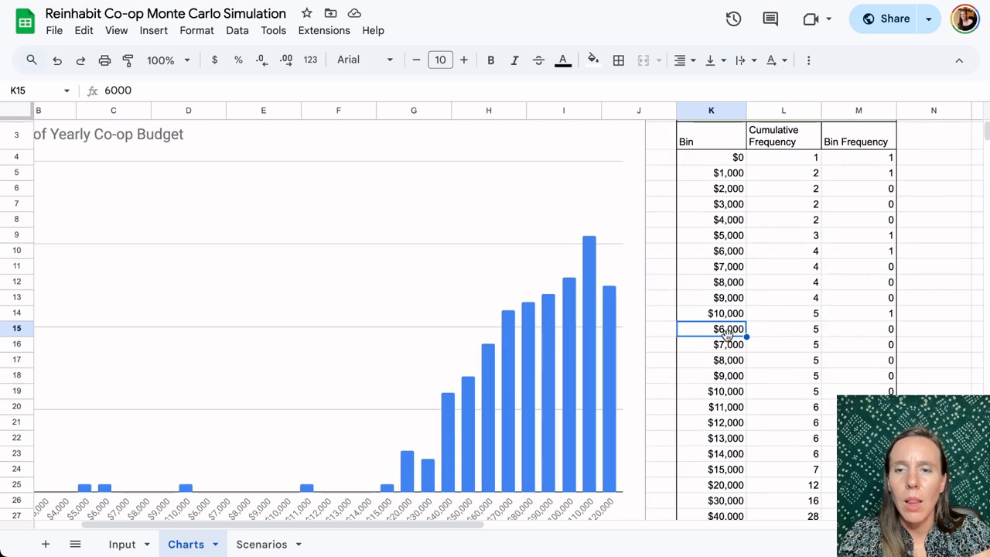
{"action": "scroll", "coordinate": [771, 323], "scroll_direction": "right", "scroll_amount": 3}
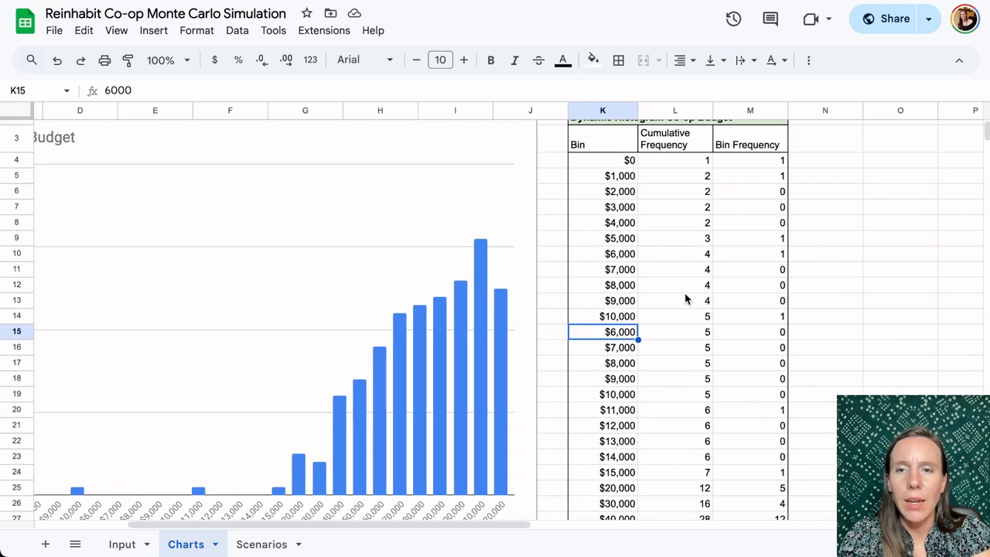
Compare the Cumulative Frequency formulas in L4 and L5, and change the COUNTIF criterion in L4 to "<1000"
{"action": "left_click", "coordinate": [673, 159]}
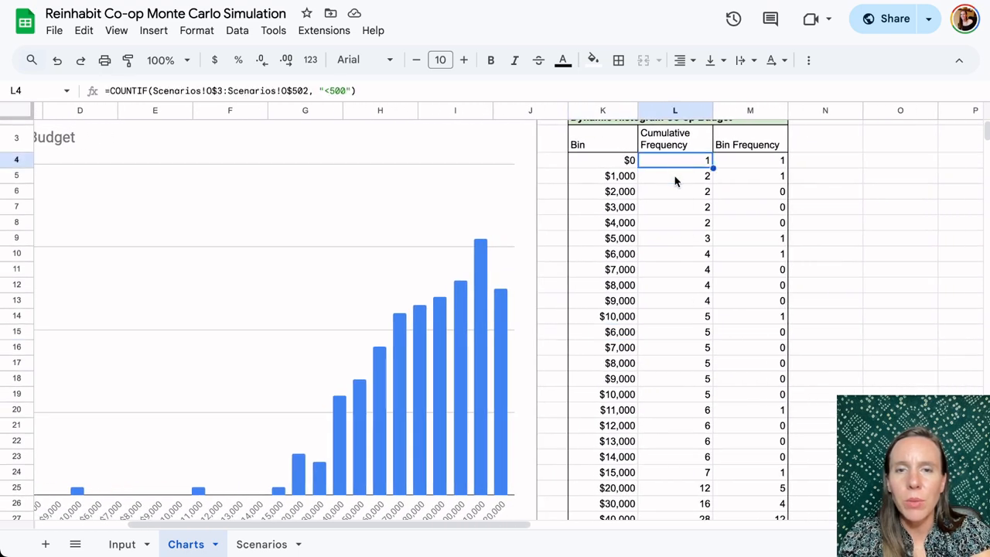
{"action": "left_click", "coordinate": [675, 177]}
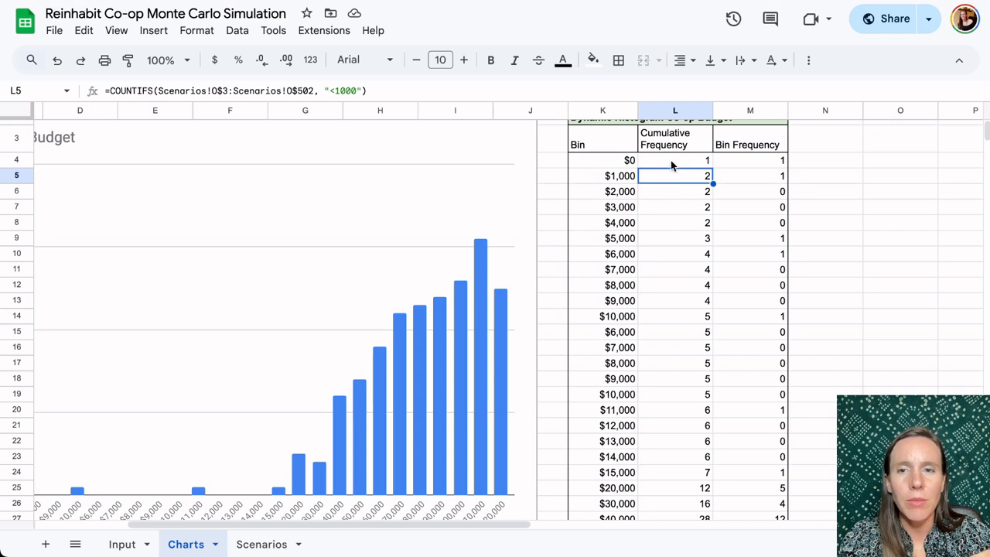
{"action": "left_click", "coordinate": [670, 167]}
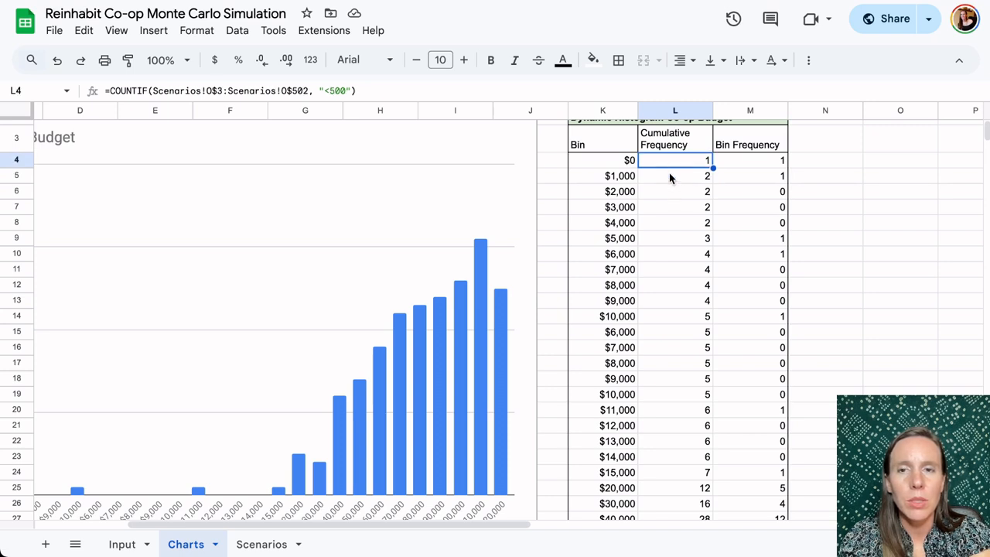
{"action": "left_click", "coordinate": [333, 91]}
{"action": "key", "text": "BackSpace"}
{"action": "type", "text": "10"}
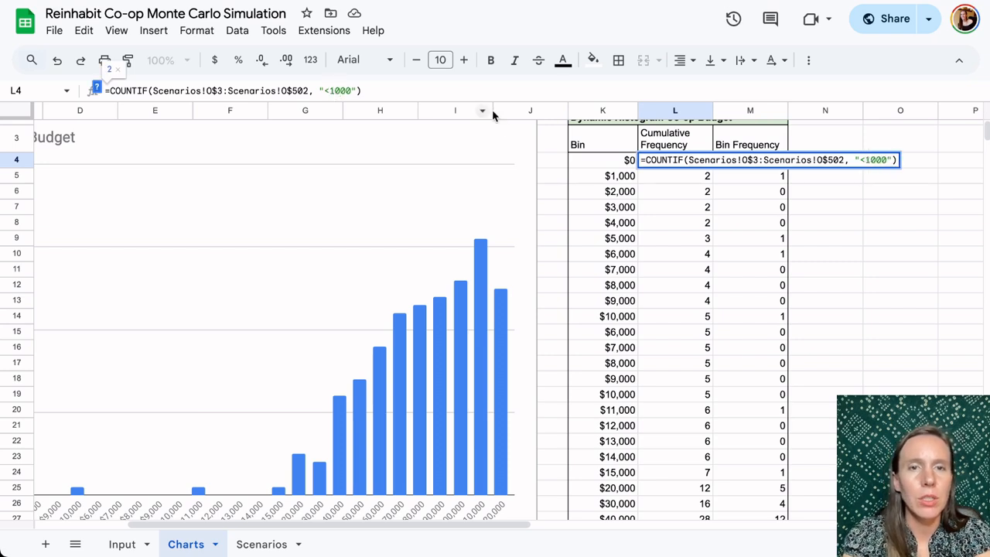
{"action": "left_click", "coordinate": [707, 224]}
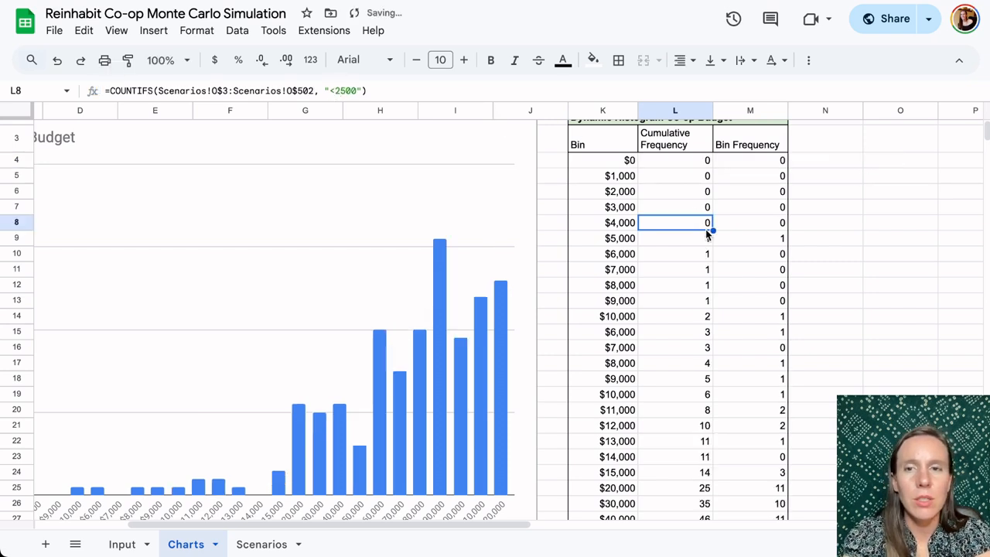
{"action": "left_click", "coordinate": [687, 174]}
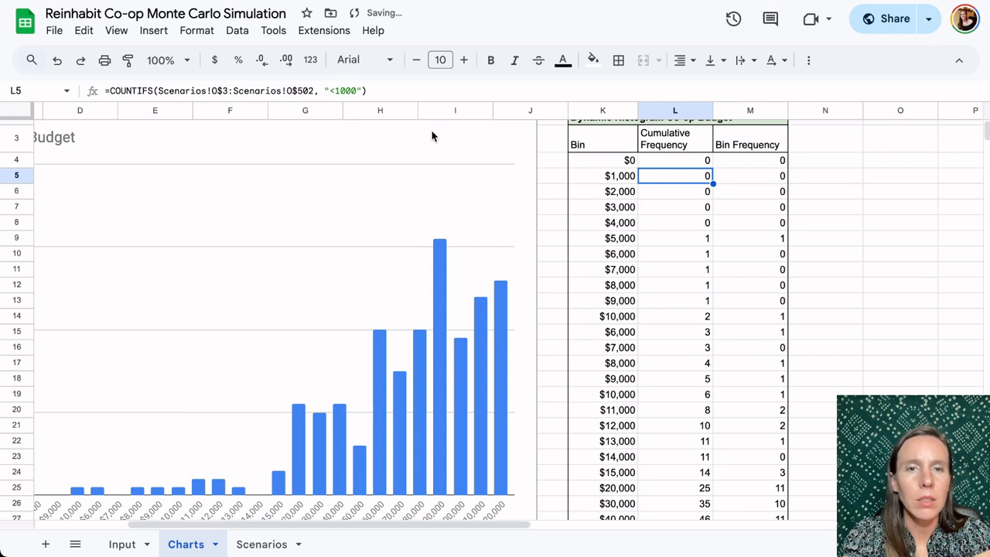
Change the COUNTIFS criterion in L5, for the $1,000 bin, to "<2000"
{"action": "left_click", "coordinate": [338, 90]}
{"action": "key", "text": "BackSpace"}
{"action": "type", "text": "2"}
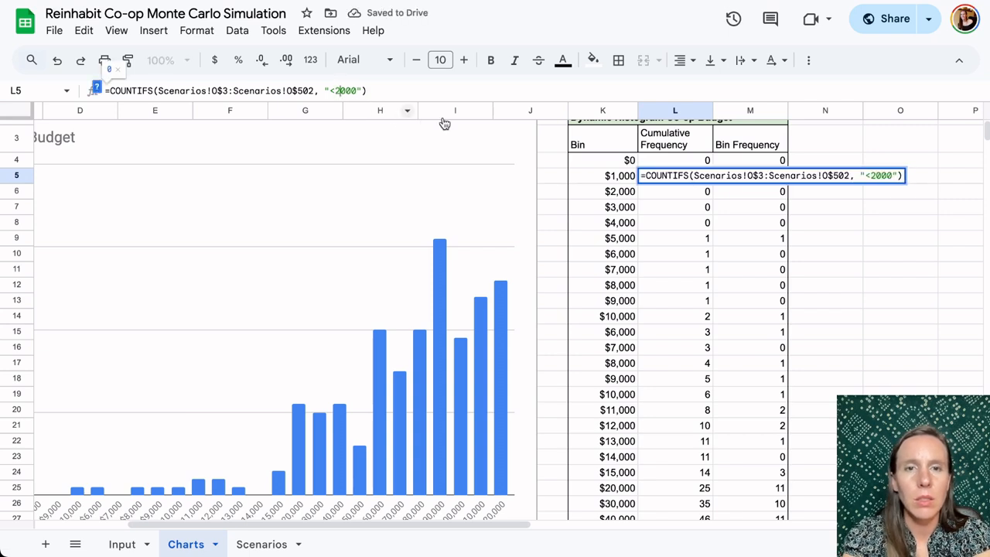
{"action": "key", "text": "Return"}
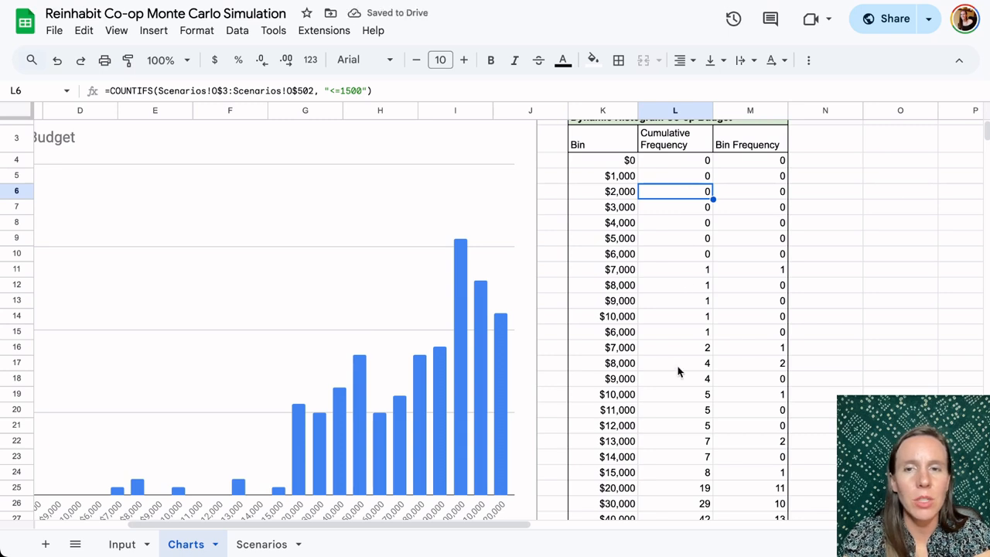
Change the COUNTIFS criterion in L35, for the $550,000 bin, to "<600000" and recheck its formula
{"action": "key", "text": "ctrl+Down"}
{"action": "left_click", "coordinate": [346, 91]}
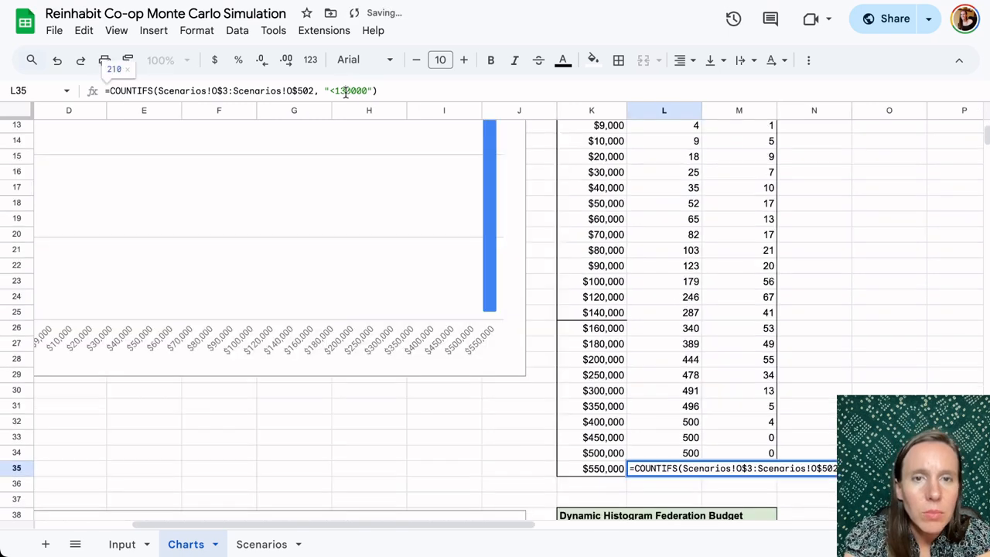
{"action": "key", "text": "BackSpace"}
{"action": "key", "text": "BackSpace"}
{"action": "type", "text": "60"}
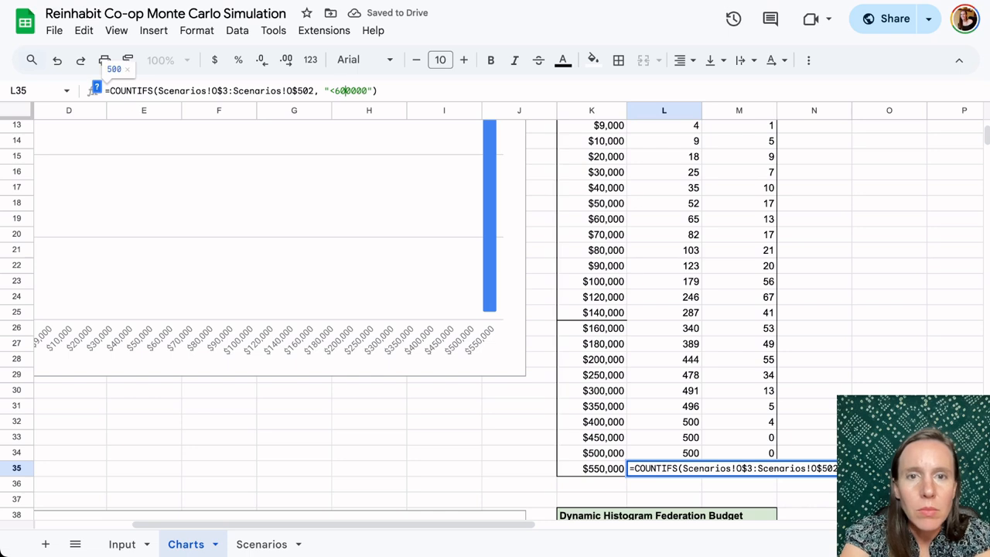
{"action": "key", "text": "Return"}
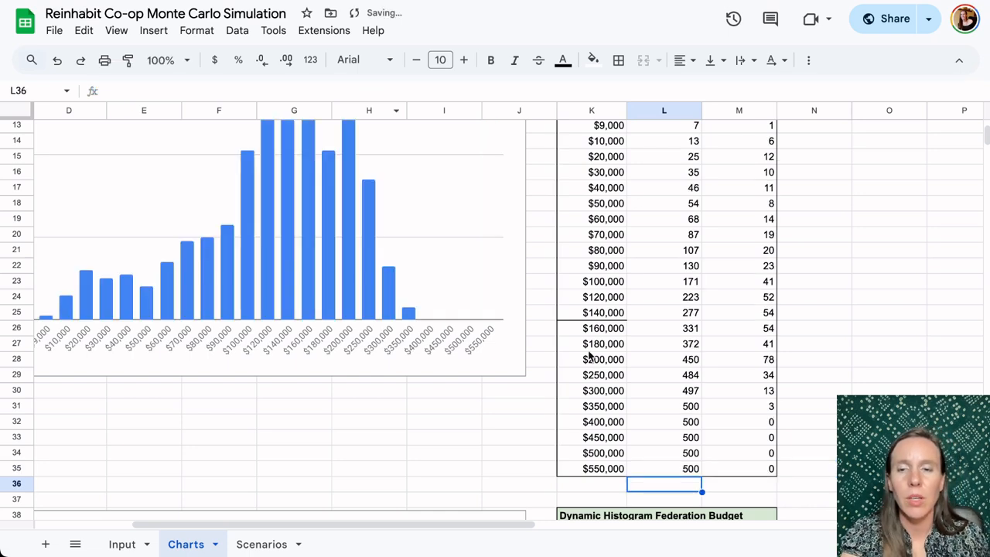
{"action": "left_click", "coordinate": [646, 470]}
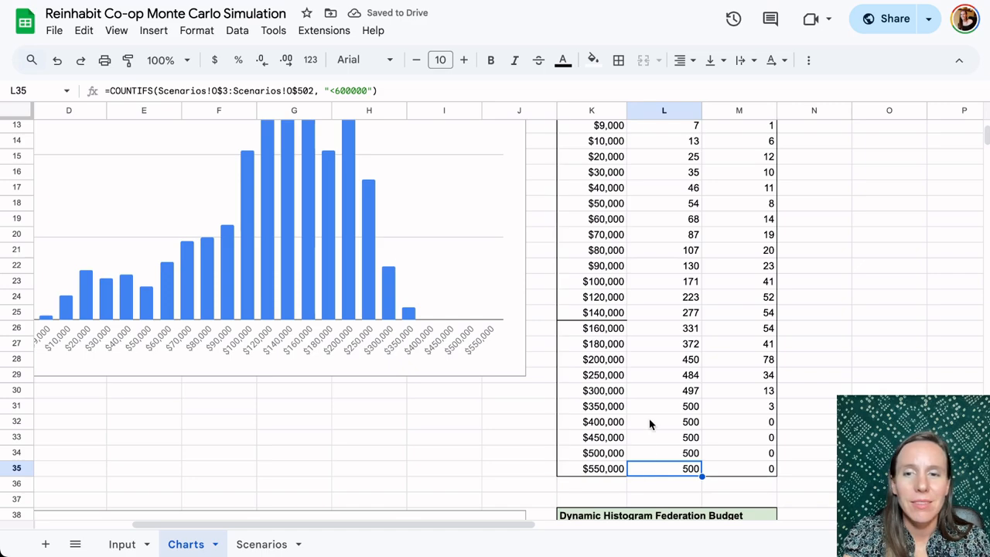
Review the rescaled Co-op Budget histogram and check the Cumulative Frequency and Bin Frequency formulas of the $60,000 bin in row 19
{"action": "scroll", "coordinate": [649, 424], "scroll_direction": "up", "scroll_amount": 4}
{"action": "scroll", "coordinate": [649, 420], "scroll_direction": "up", "scroll_amount": 3}
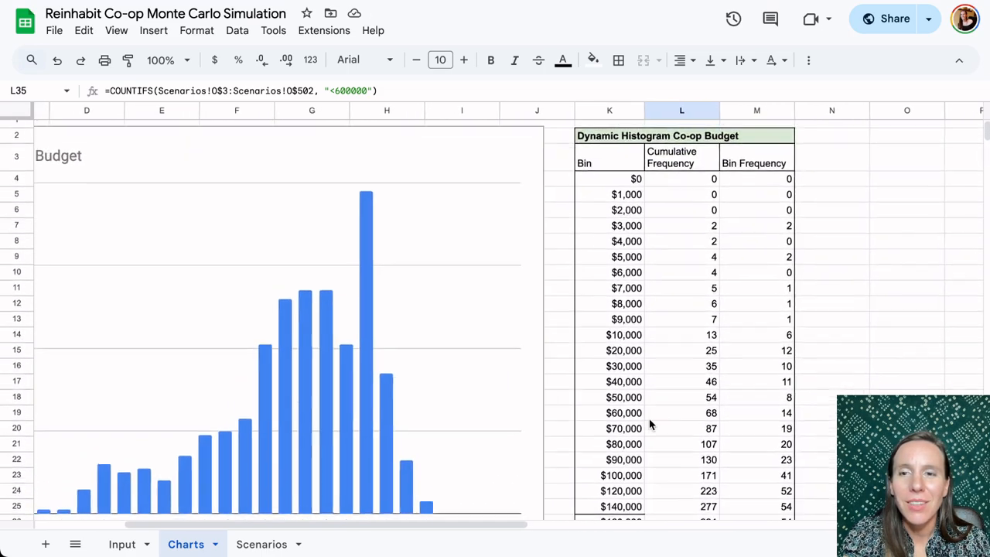
{"action": "scroll", "coordinate": [650, 420], "scroll_direction": "down", "scroll_amount": 1}
{"action": "scroll", "coordinate": [650, 420], "scroll_direction": "up", "scroll_amount": 1}
{"action": "left_click", "coordinate": [720, 399]}
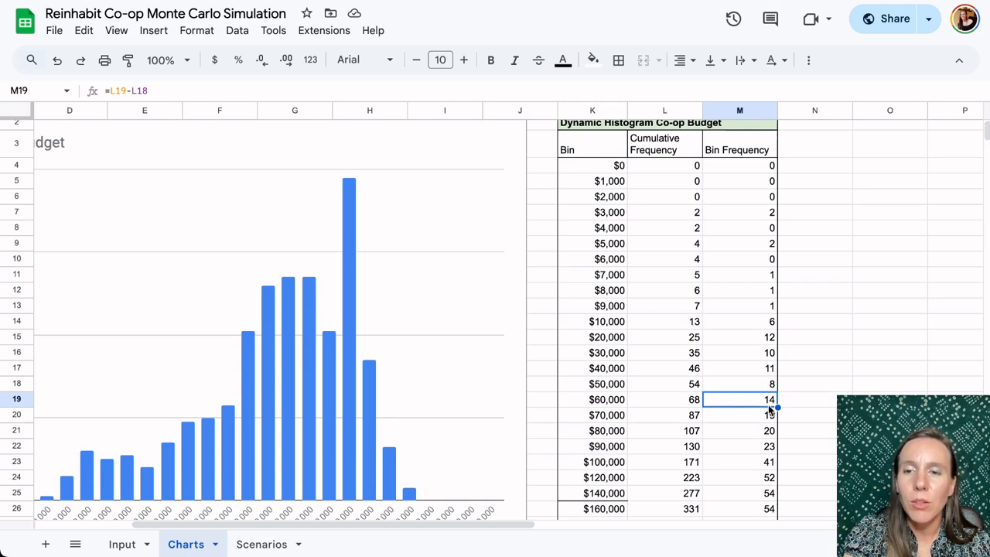
{"action": "left_click", "coordinate": [258, 545]}
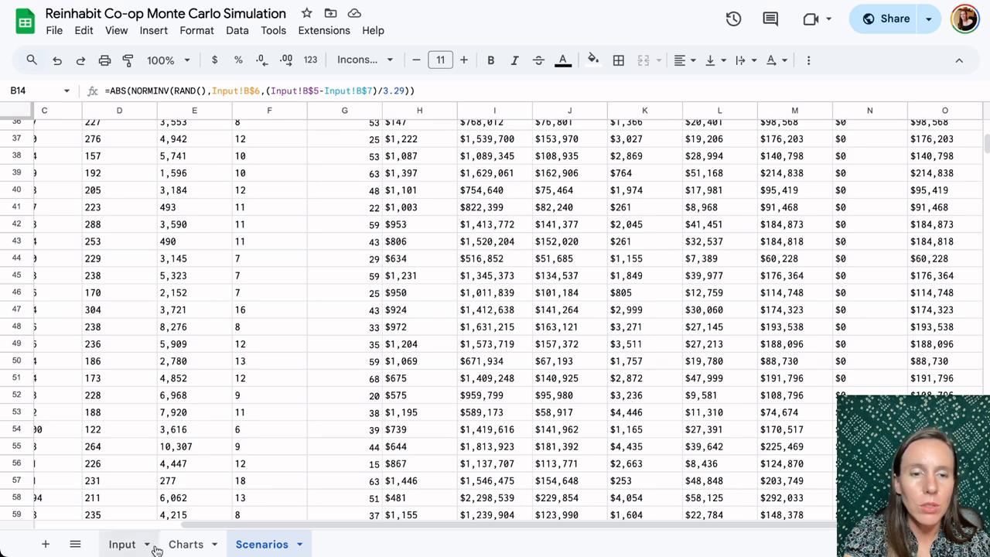
{"action": "left_click", "coordinate": [194, 544]}
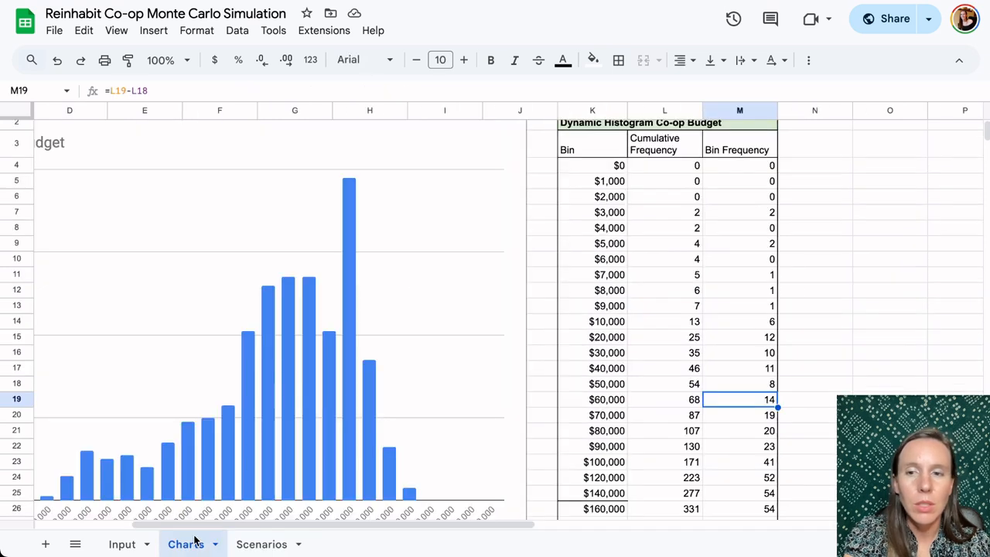
{"action": "left_click", "coordinate": [609, 401]}
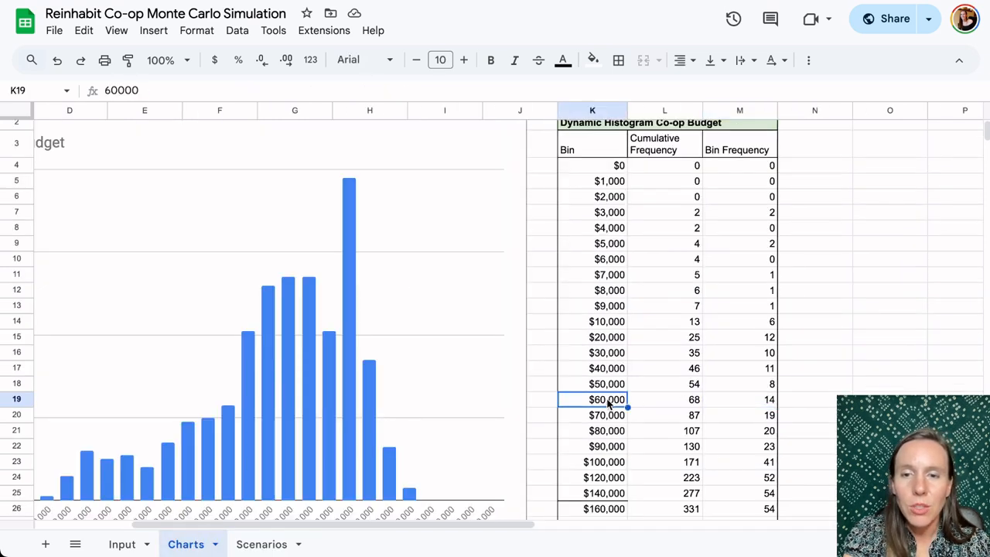
{"action": "left_click", "coordinate": [663, 400]}
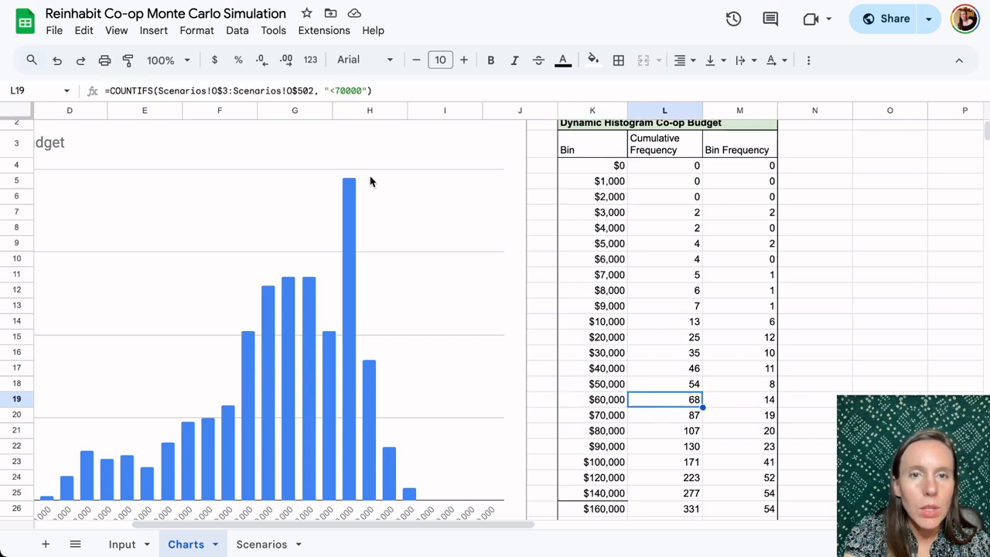
{"action": "left_click", "coordinate": [740, 400]}
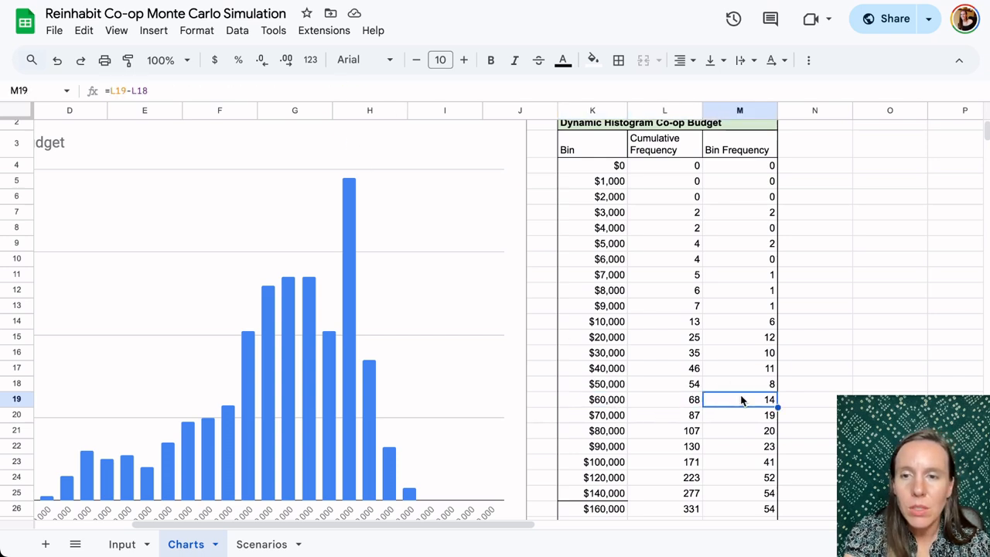
Compare the Co-op Budget results on the Scenarios sheet with the Input averages and the Charts histogram
{"action": "left_click", "coordinate": [261, 544]}
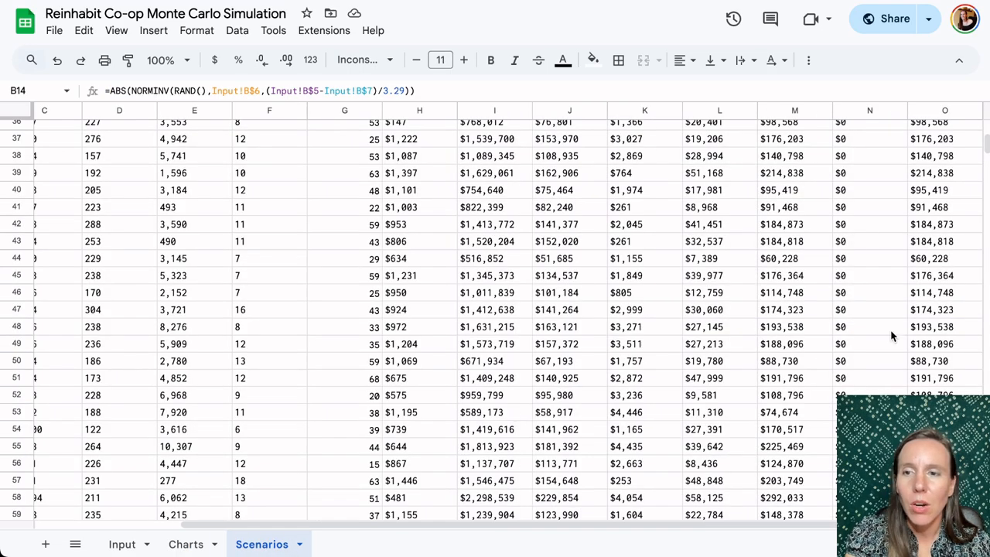
{"action": "scroll", "coordinate": [717, 247], "scroll_direction": "up", "scroll_amount": 3}
{"action": "scroll", "coordinate": [717, 248], "scroll_direction": "up", "scroll_amount": 9}
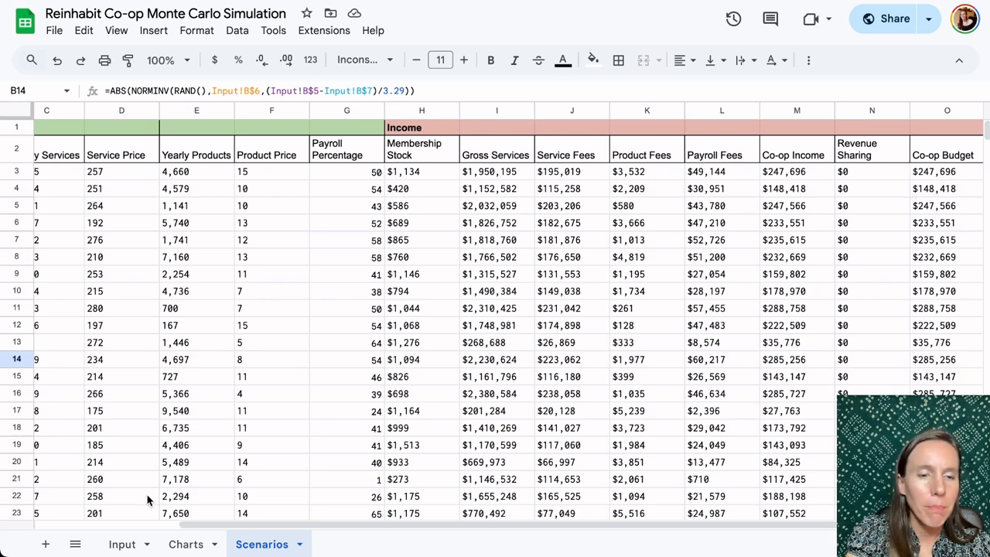
{"action": "left_click", "coordinate": [121, 543]}
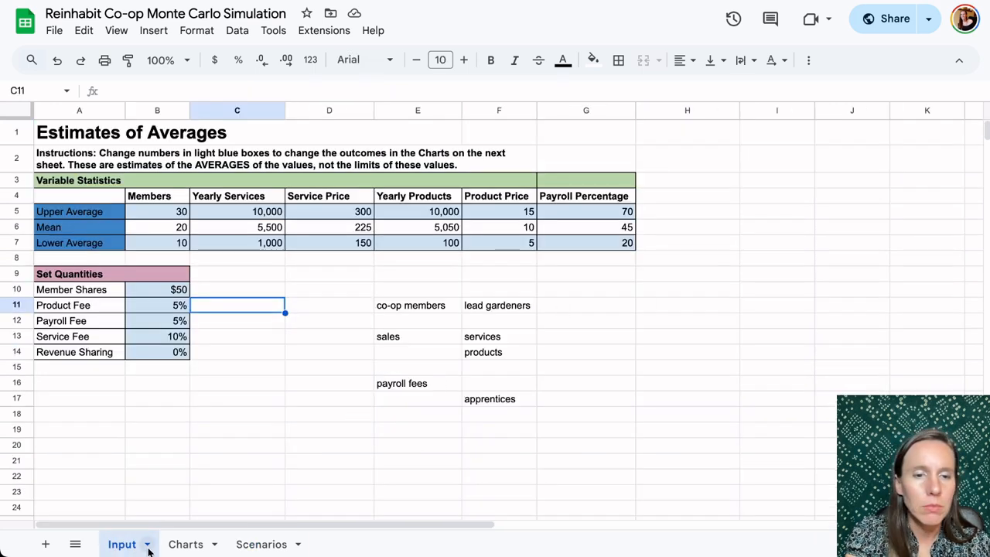
{"action": "left_click", "coordinate": [185, 544]}
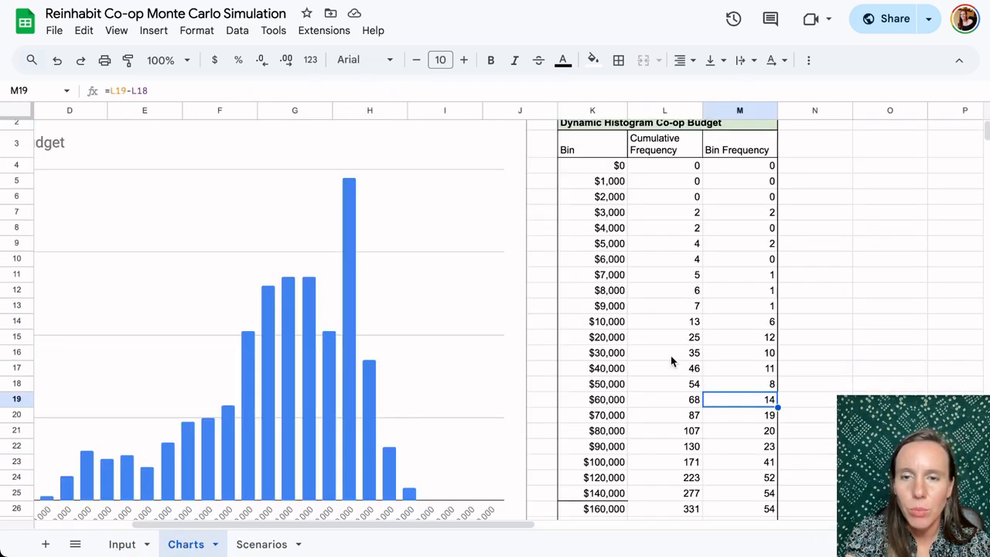
{"action": "scroll", "coordinate": [736, 424], "scroll_direction": "down", "scroll_amount": 1}
{"action": "scroll", "coordinate": [736, 424], "scroll_direction": "up", "scroll_amount": 2}
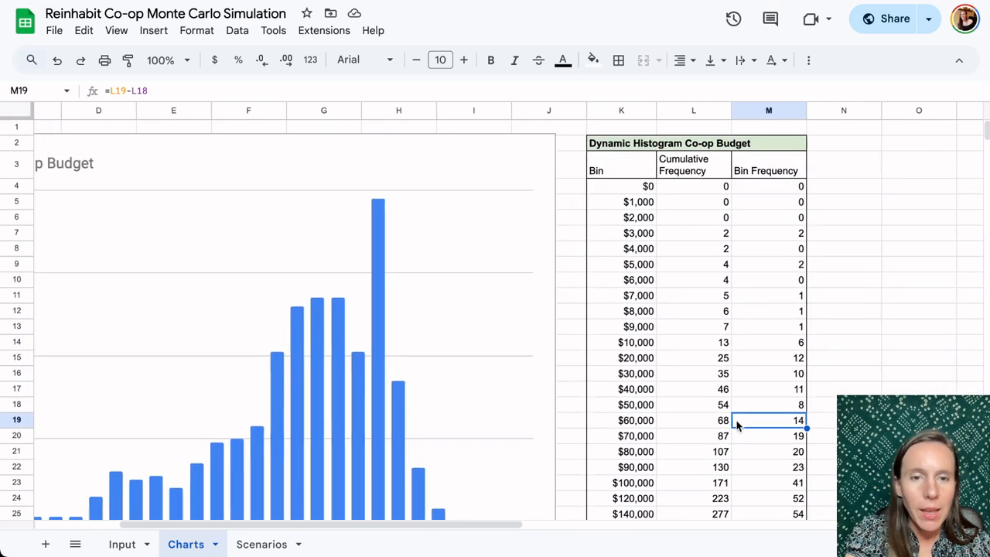
{"action": "scroll", "coordinate": [735, 376], "scroll_direction": "down", "scroll_amount": 2}
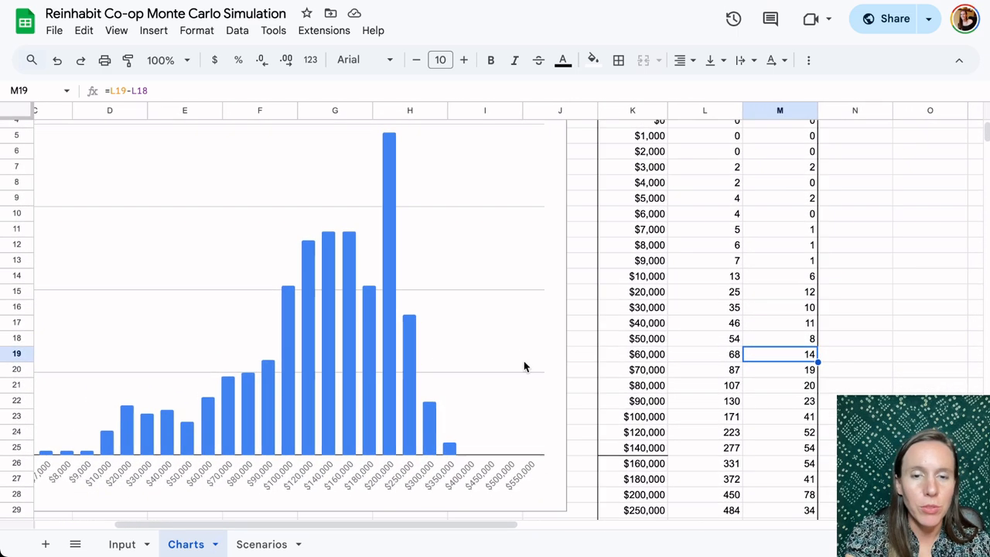
{"action": "scroll", "coordinate": [400, 366], "scroll_direction": "up", "scroll_amount": 2}
{"action": "scroll", "coordinate": [400, 367], "scroll_direction": "left", "scroll_amount": 1}
Delete the co-op planning notes in E11:F17 on the Input sheet
{"action": "left_click_drag", "start_coordinate": [417, 305], "coordinate": [488, 400]}
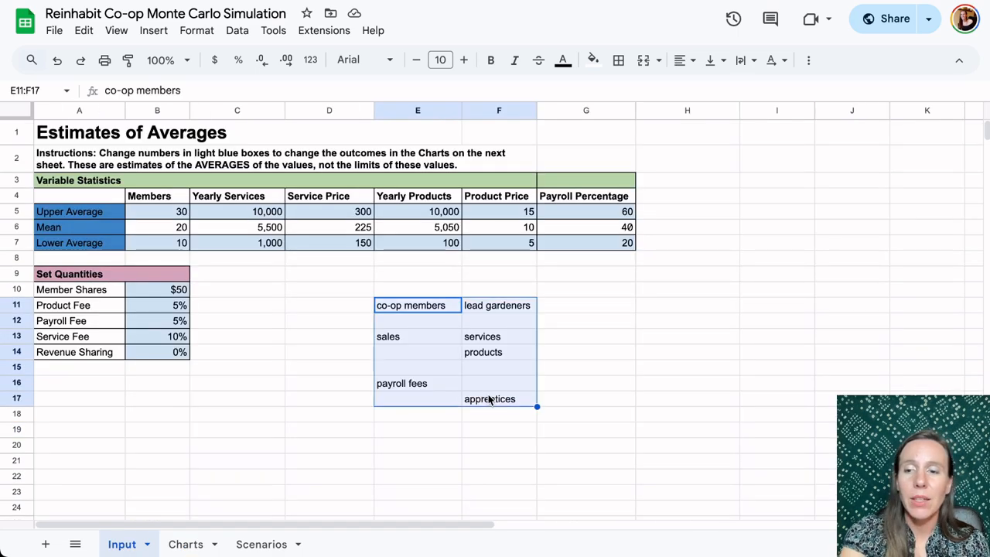
{"action": "key", "text": "Delete"}
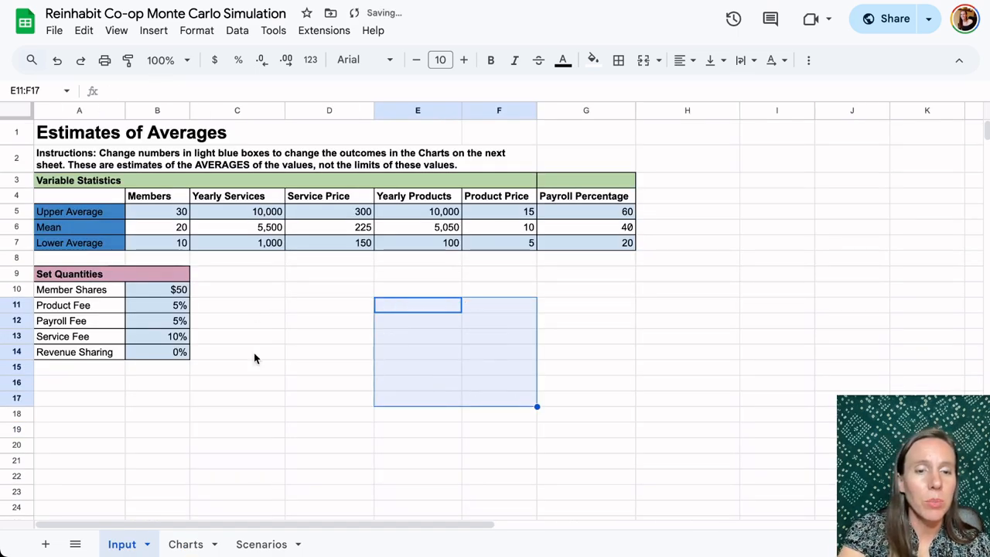
Review the Scenarios fee columns and set the Service Fee in B13 on the Input sheet to 5%
{"action": "left_click", "coordinate": [263, 544]}
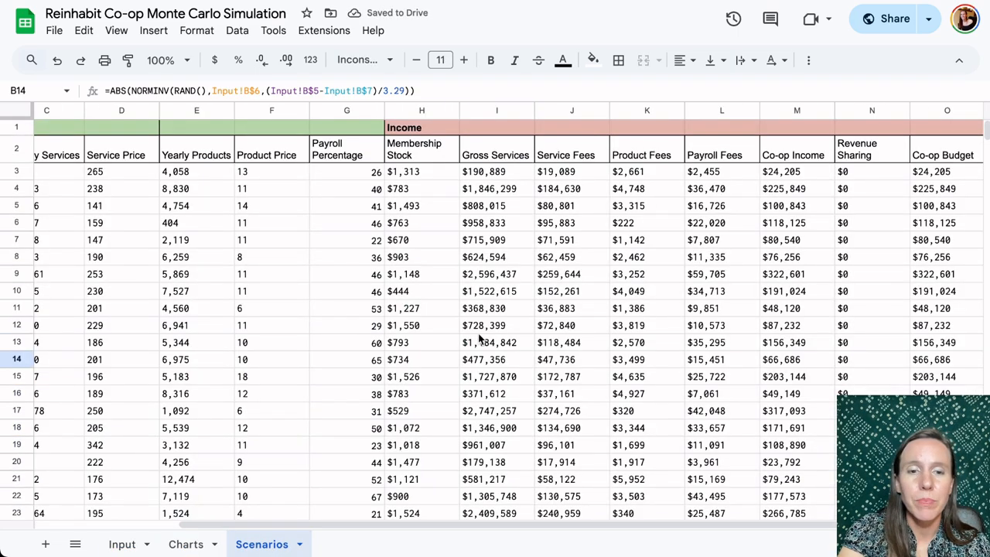
{"action": "scroll", "coordinate": [279, 461], "scroll_direction": "left", "scroll_amount": 5}
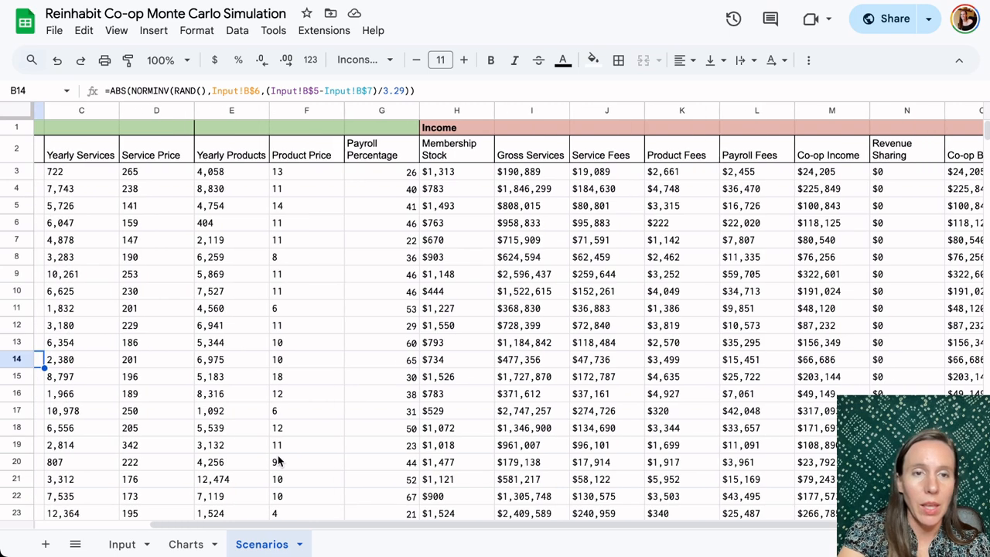
{"action": "left_click", "coordinate": [122, 544]}
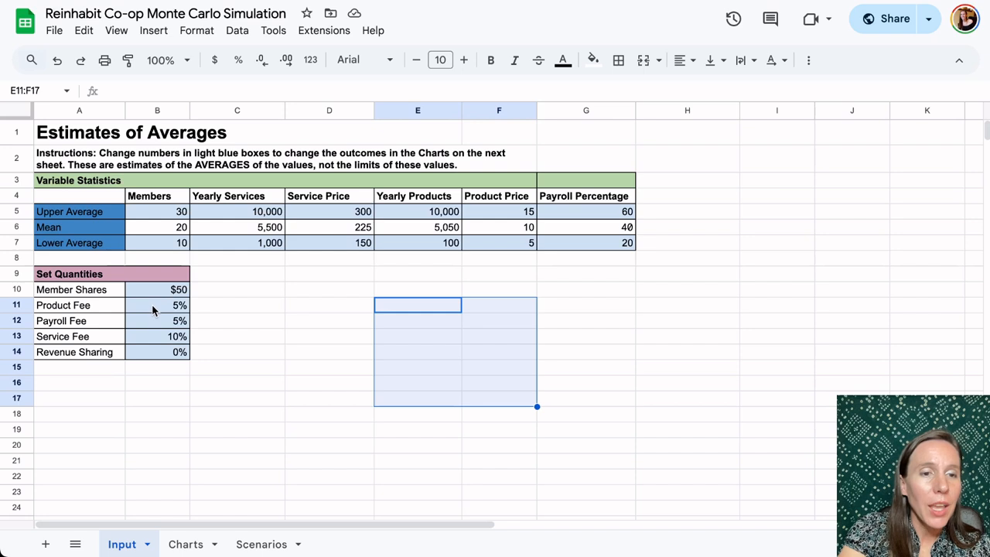
{"action": "left_click", "coordinate": [155, 337]}
{"action": "type", "text": "5"}
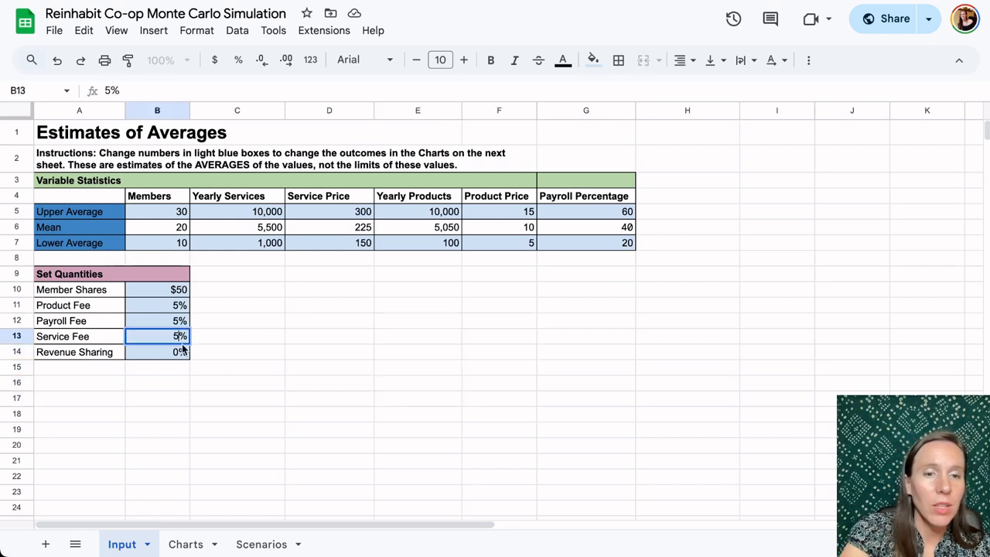
{"action": "left_click", "coordinate": [265, 352]}
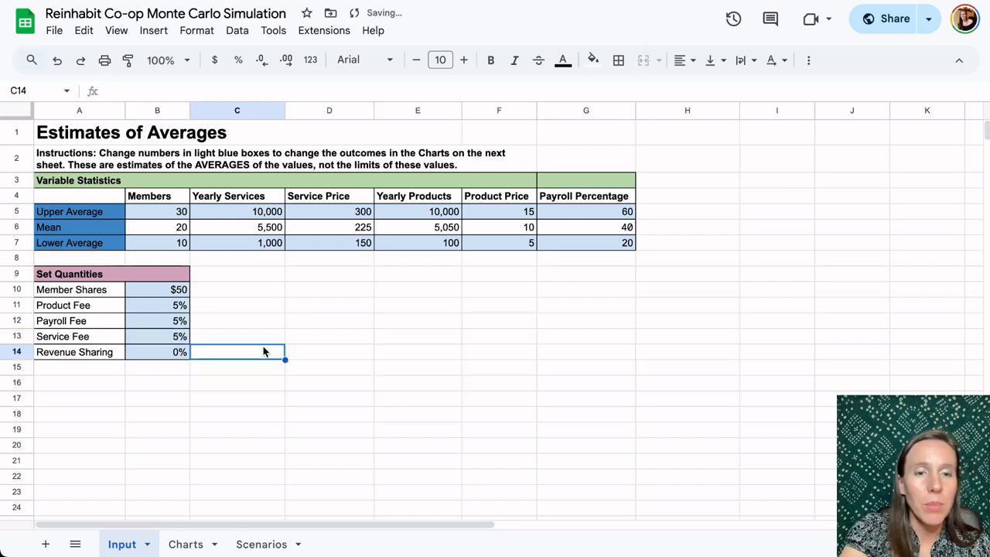
Examine the Co-op Budget histogram and its bin frequencies on the Charts sheet with the 5% service fee
{"action": "left_click", "coordinate": [186, 544]}
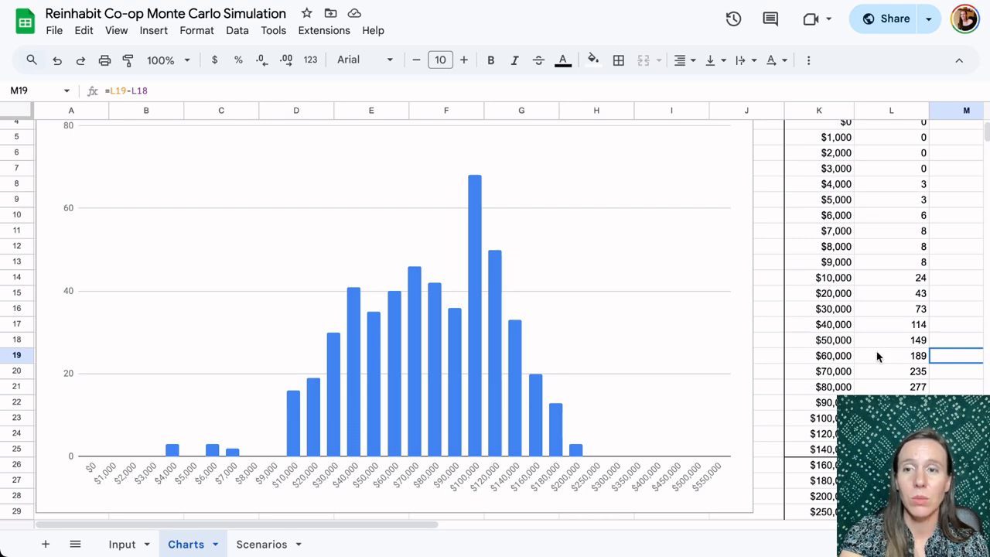
{"action": "scroll", "coordinate": [877, 356], "scroll_direction": "up", "scroll_amount": 2}
{"action": "scroll", "coordinate": [876, 355], "scroll_direction": "right", "scroll_amount": 3}
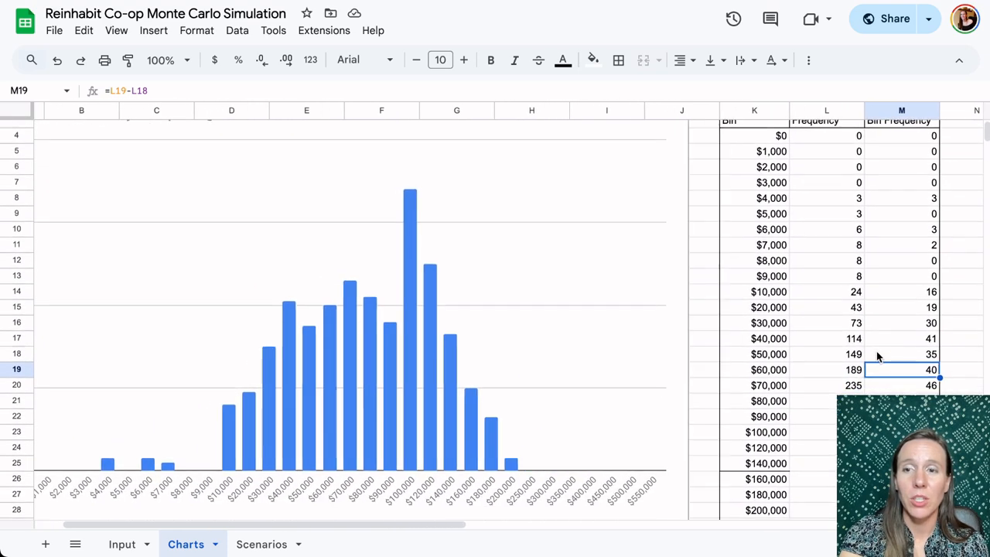
Find a low Co-op Budget scenario on the Scenarios sheet and inspect its Yearly Services and Yearly Products in row 52
{"action": "left_click", "coordinate": [260, 545]}
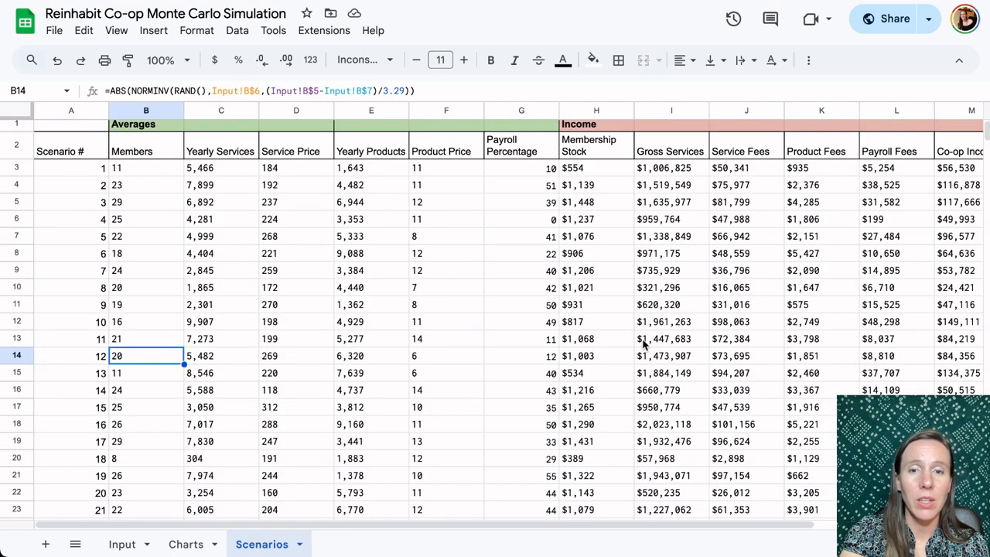
{"action": "scroll", "coordinate": [717, 309], "scroll_direction": "right", "scroll_amount": 3}
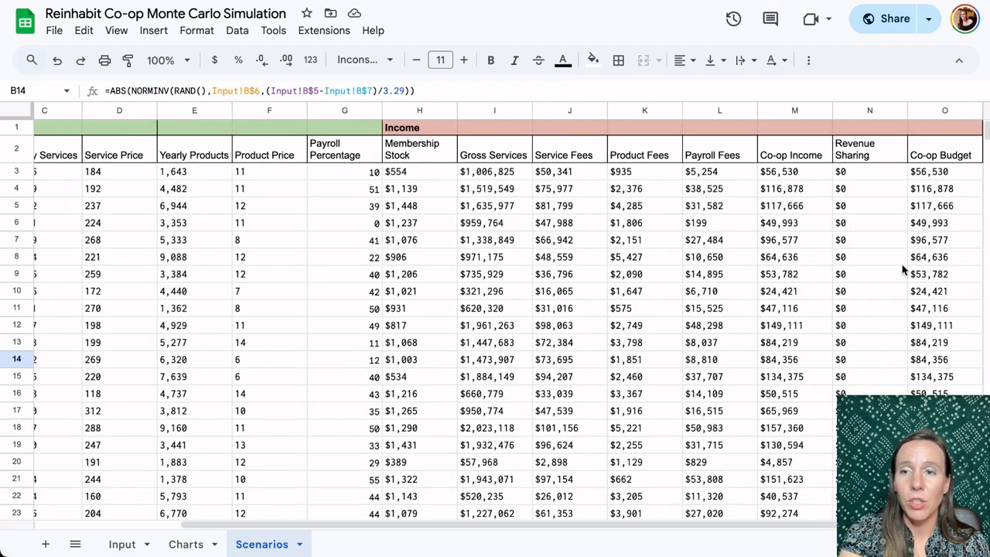
{"action": "scroll", "coordinate": [931, 280], "scroll_direction": "down", "scroll_amount": 10}
{"action": "scroll", "coordinate": [931, 280], "scroll_direction": "down", "scroll_amount": 4}
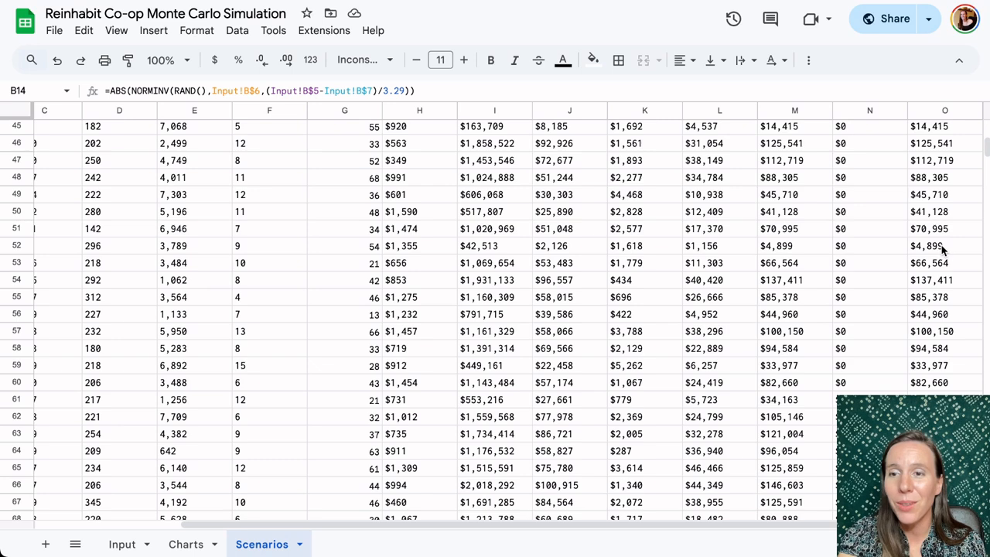
{"action": "left_click", "coordinate": [913, 247]}
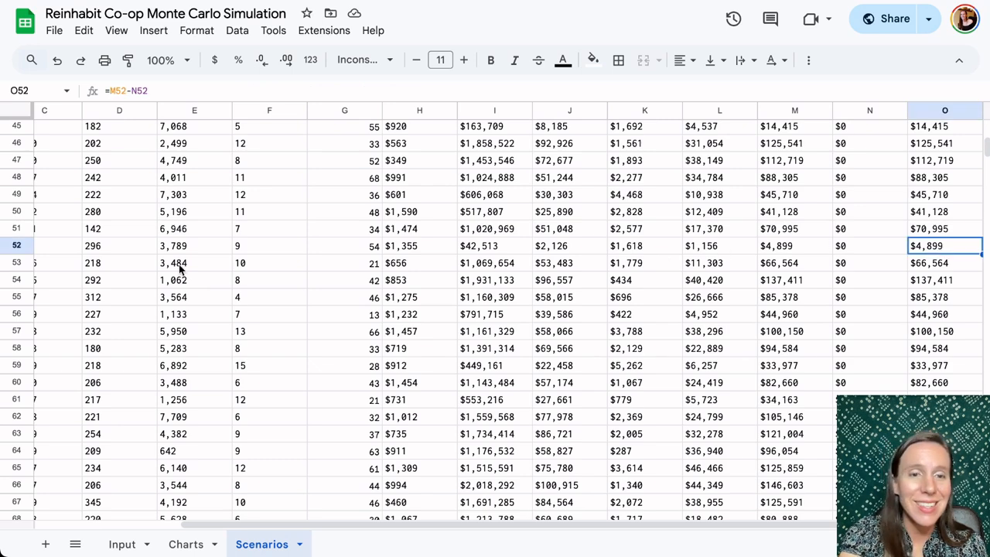
{"action": "scroll", "coordinate": [89, 247], "scroll_direction": "left", "scroll_amount": 3}
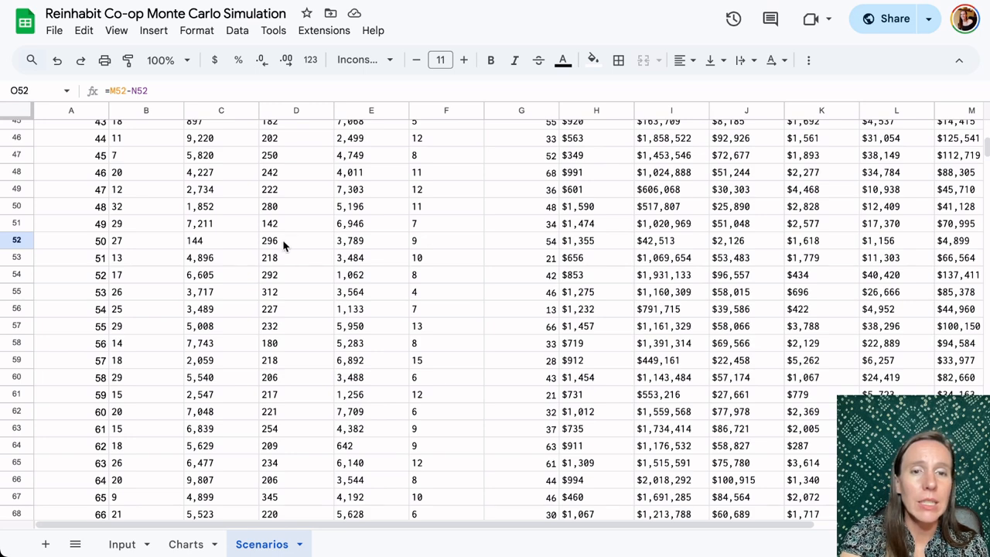
{"action": "left_click", "coordinate": [219, 242]}
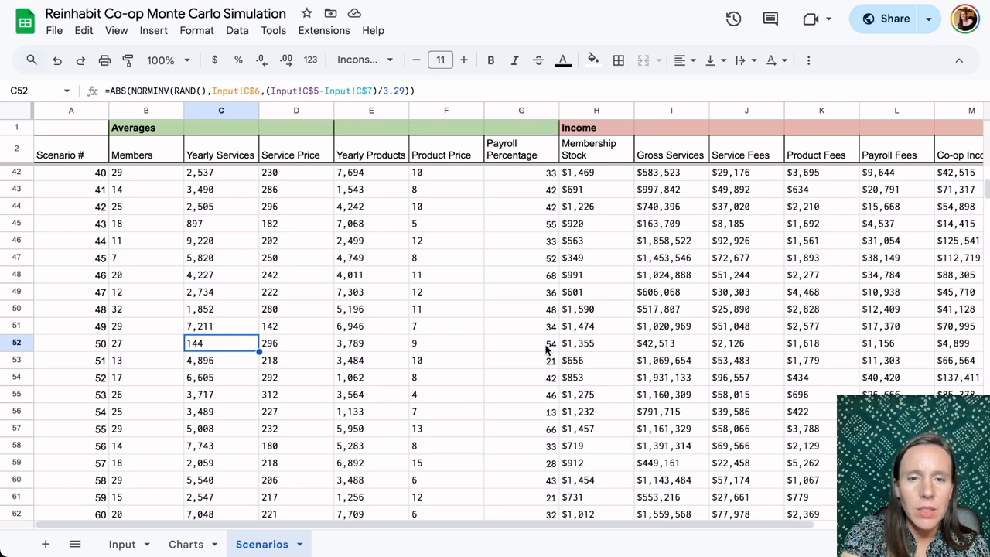
{"action": "left_click", "coordinate": [369, 342]}
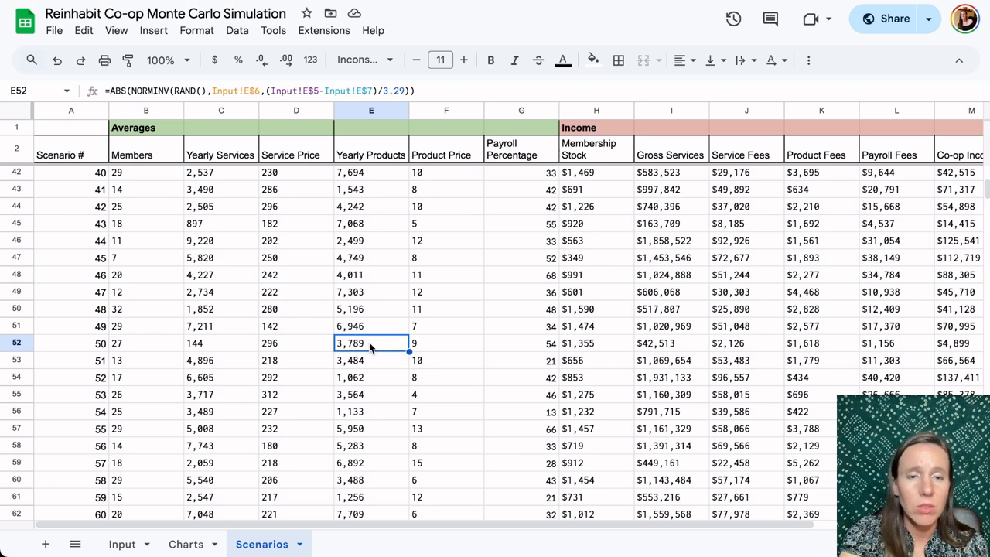
Inspect the Yearly Products, Product Price, Payroll Percentage and income columns of the low-budget scenario in row 52 on the Scenarios sheet
{"action": "left_click", "coordinate": [203, 348]}
{"action": "left_click", "coordinate": [371, 341]}
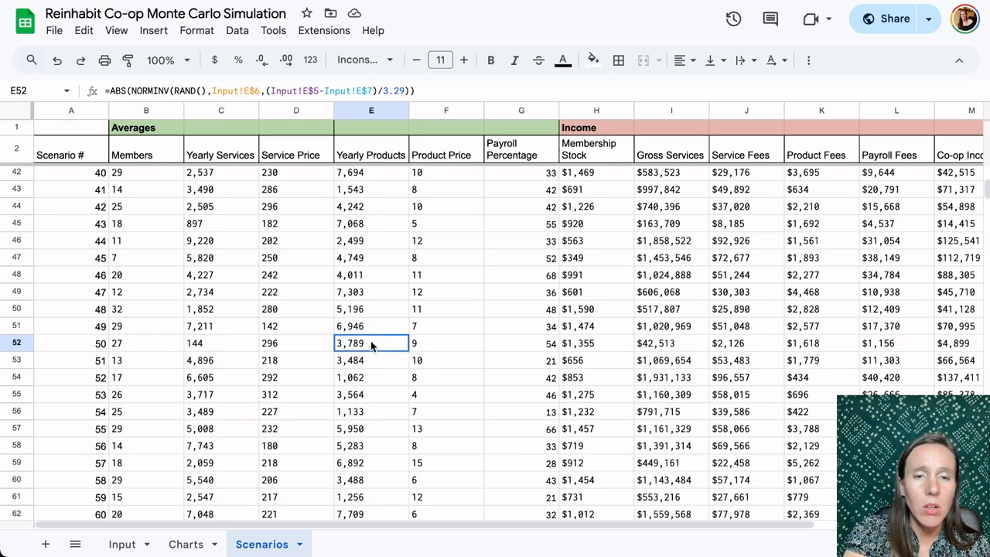
{"action": "left_click", "coordinate": [434, 343]}
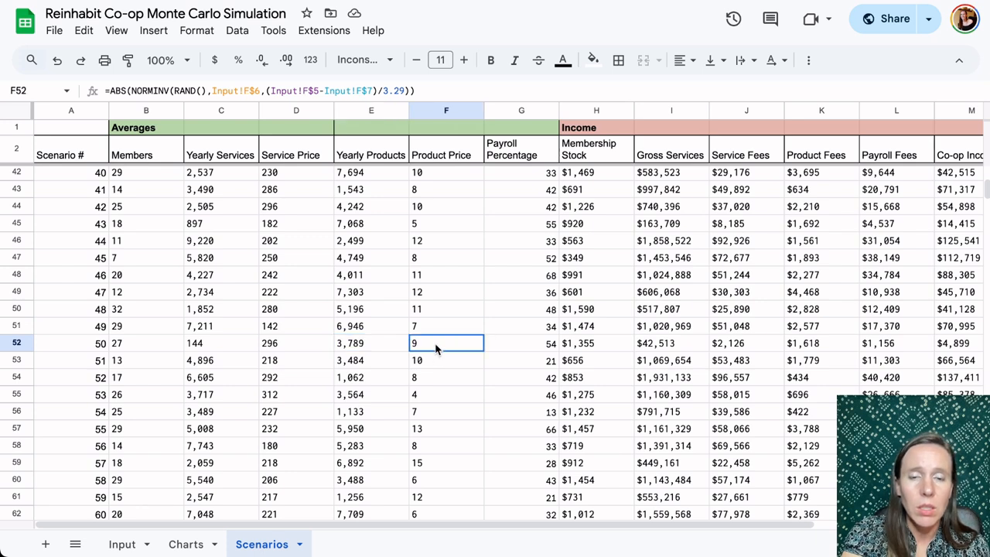
{"action": "left_click", "coordinate": [530, 343]}
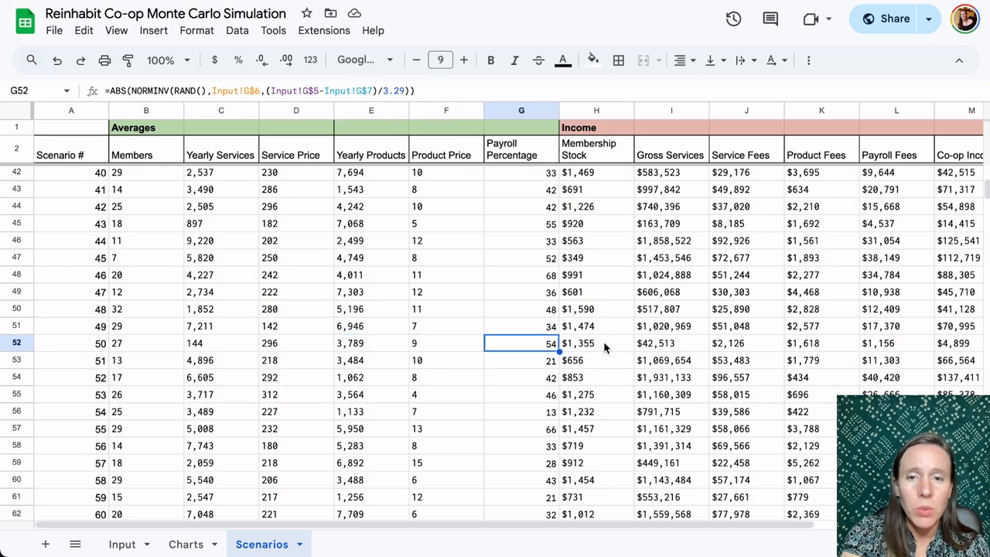
{"action": "scroll", "coordinate": [605, 347], "scroll_direction": "right", "scroll_amount": 3}
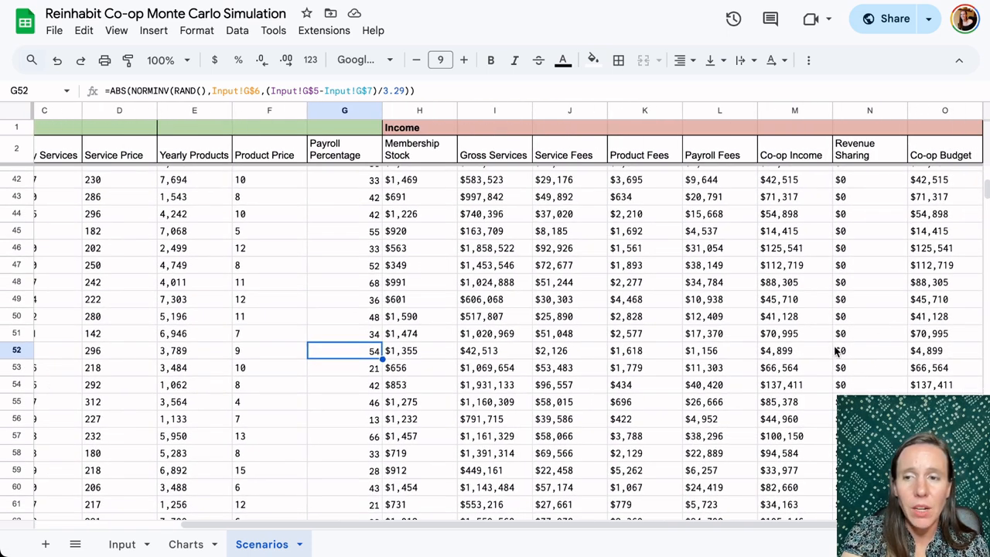
{"action": "scroll", "coordinate": [464, 347], "scroll_direction": "left", "scroll_amount": 3}
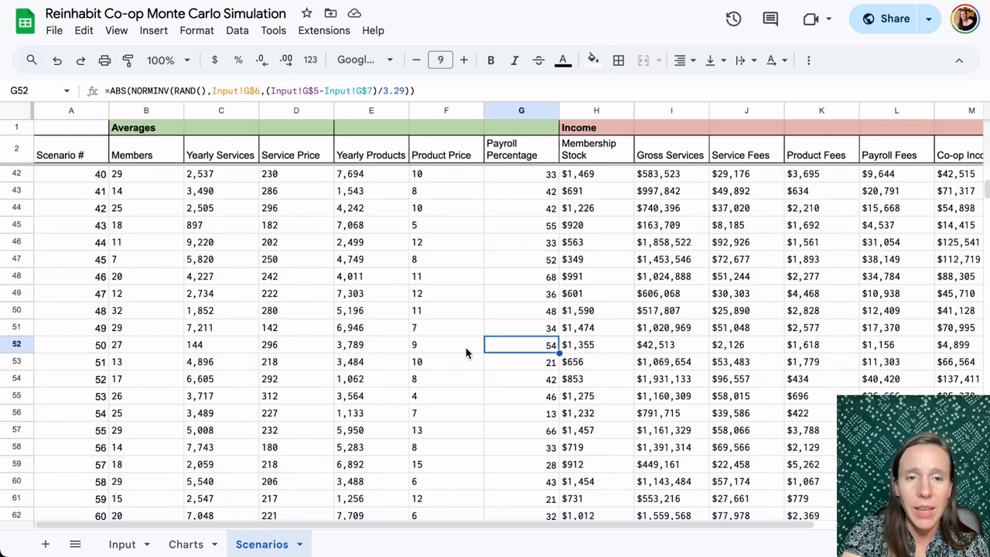
Compare the Yearly Services value in C52 on the Scenarios sheet with the Yearly Services averages on the Input sheet
{"action": "left_click", "coordinate": [218, 348]}
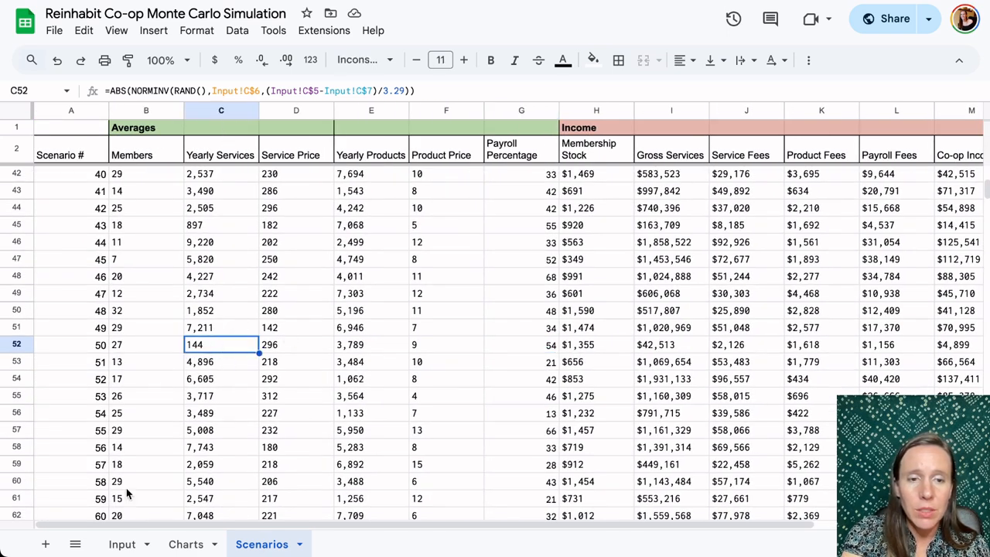
{"action": "left_click", "coordinate": [122, 543]}
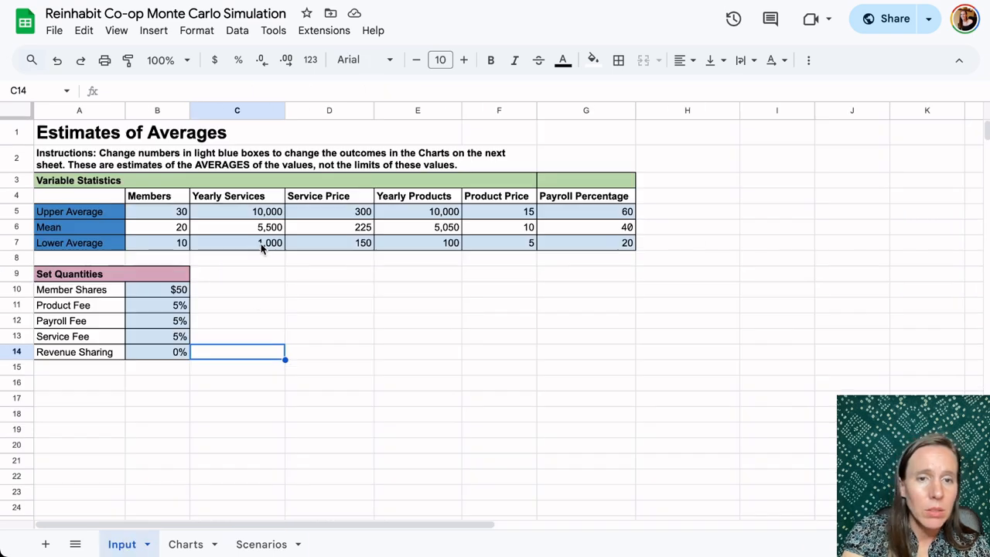
{"action": "left_click", "coordinate": [255, 543]}
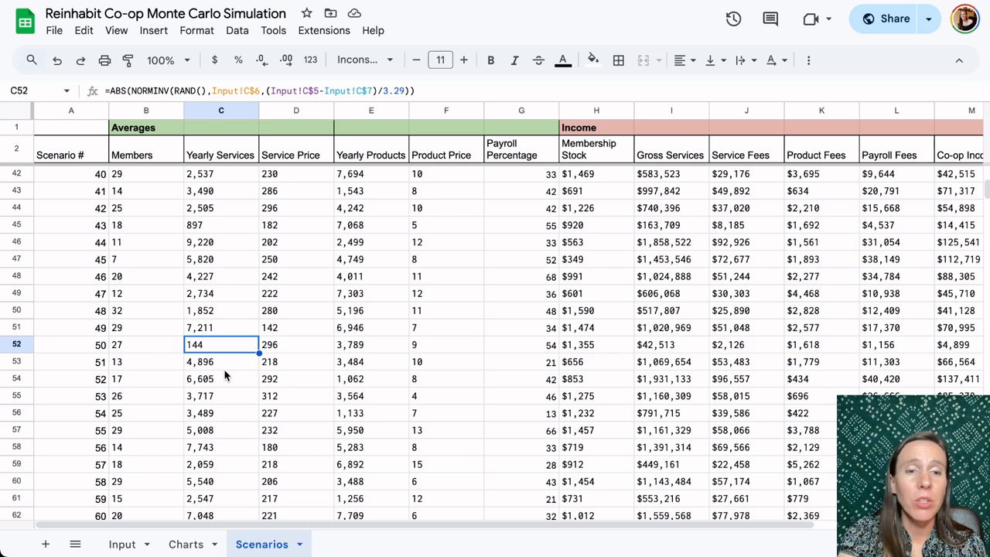
{"action": "left_click", "coordinate": [124, 543]}
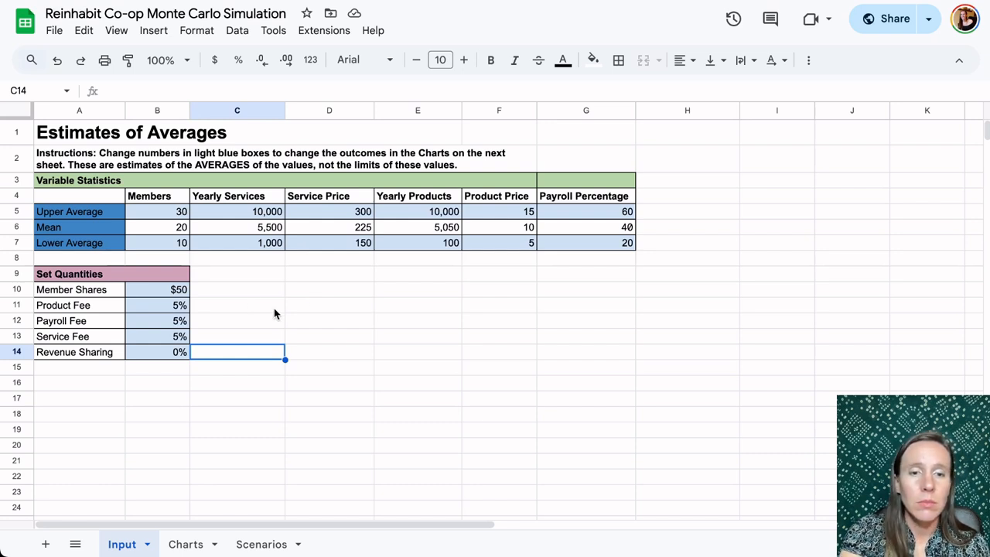
Examine the yearly Co-op Budget histogram on the Charts sheet against the variable estimates and set quantities on the Input sheet
{"action": "left_click", "coordinate": [183, 540]}
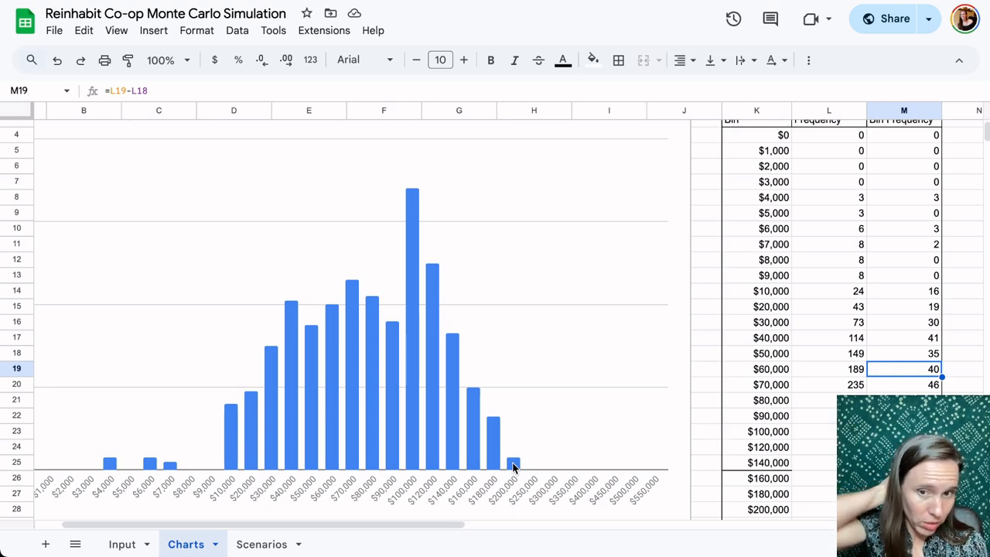
{"action": "left_click", "coordinate": [124, 544]}
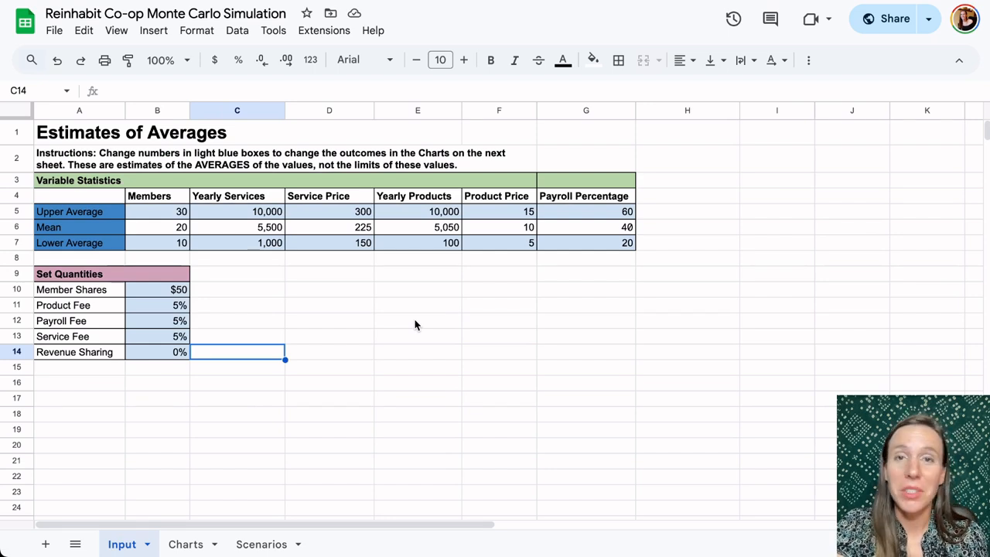
{"action": "left_click", "coordinate": [179, 544]}
{"action": "left_click", "coordinate": [121, 544]}
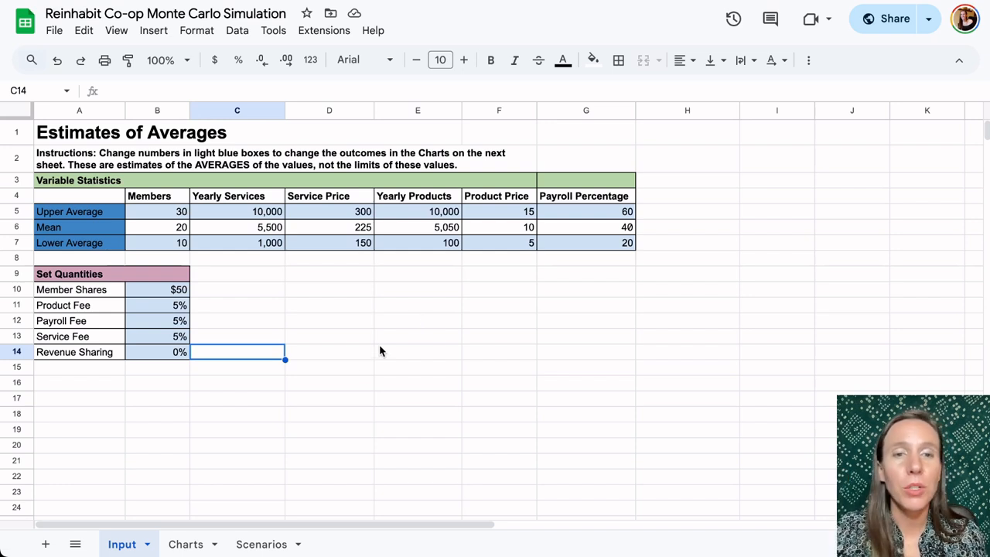
{"action": "left_click", "coordinate": [186, 543]}
{"action": "scroll", "coordinate": [436, 408], "scroll_direction": "down", "scroll_amount": 1}
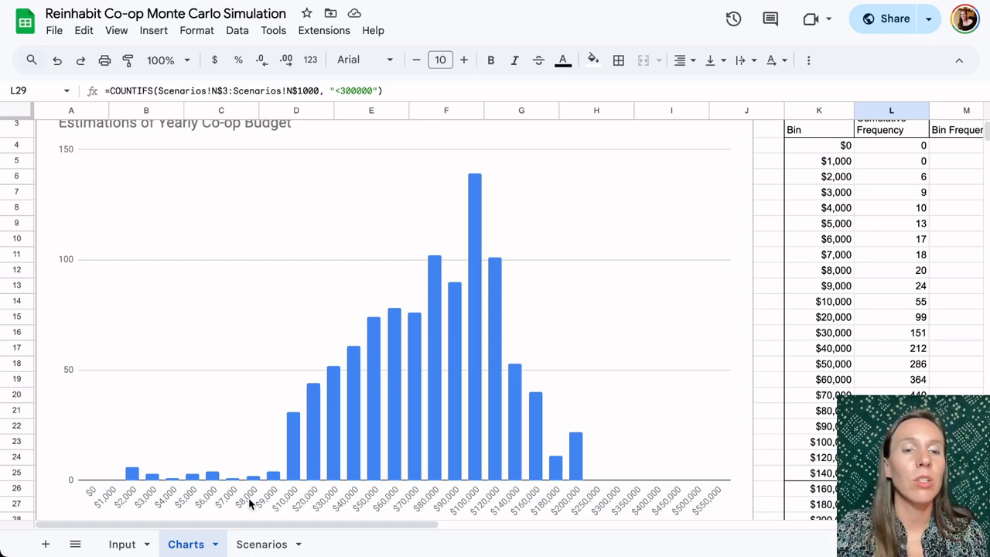
{"action": "left_click", "coordinate": [126, 543]}
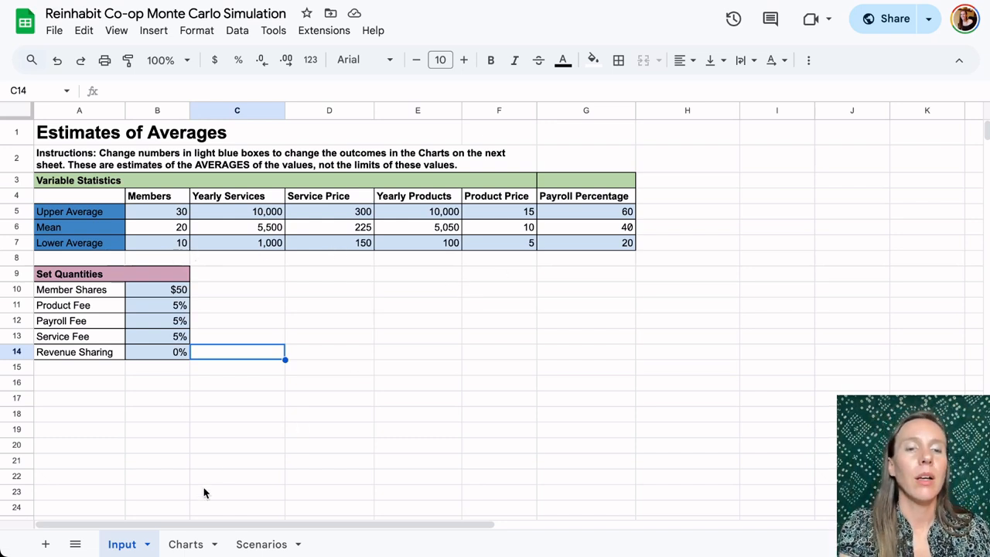
{"action": "left_click", "coordinate": [186, 544]}
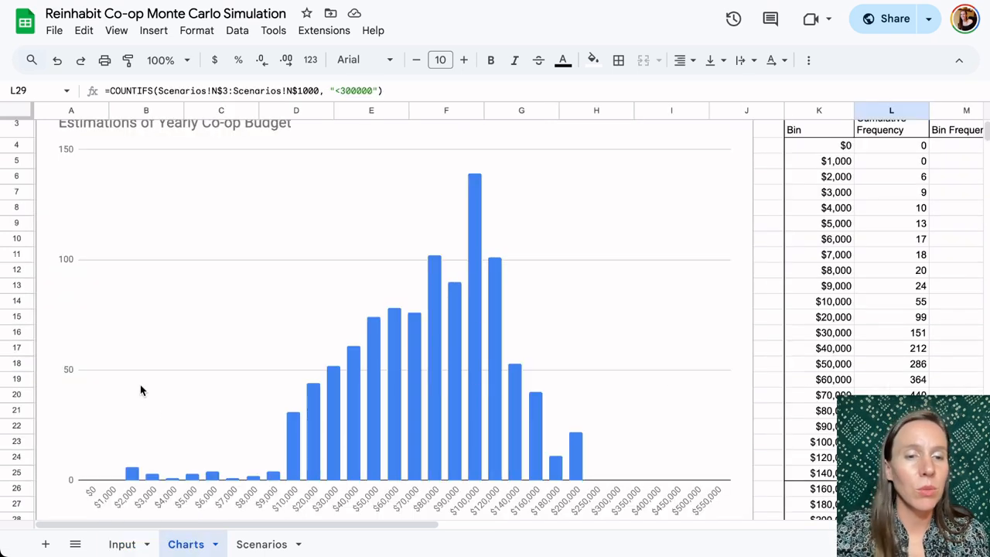